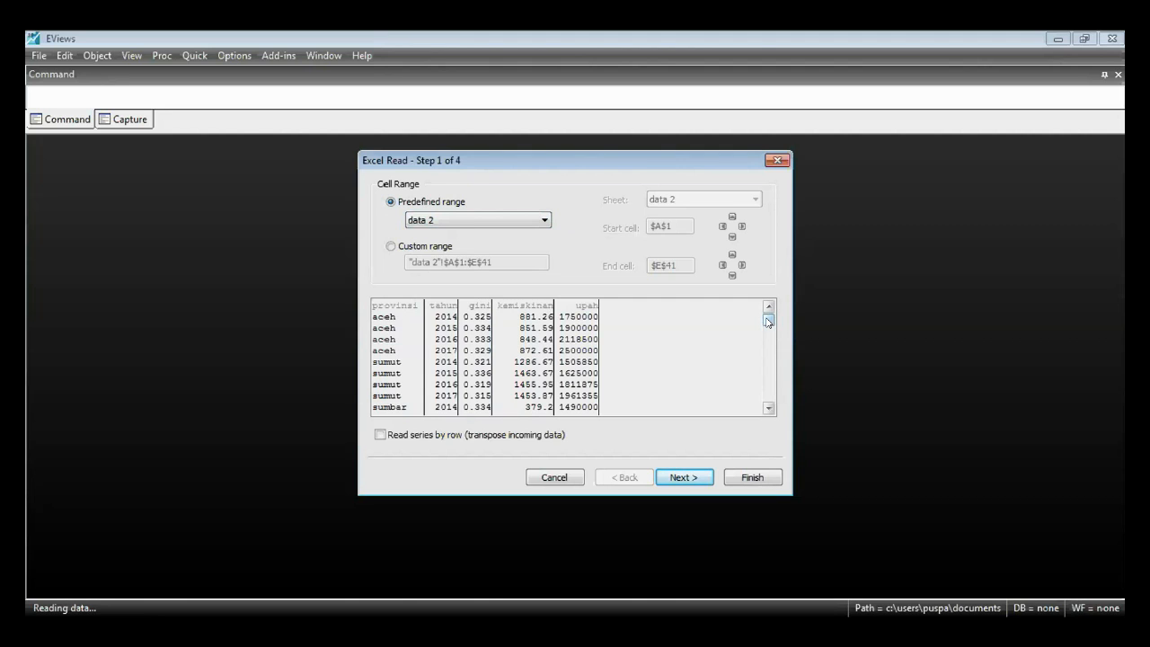
- Import the data 2 range into a new workfile as a Dated Panel, with provinsi as cross-section ID and tahun as date series
{"action": "mouse_move", "coordinate": [768, 321]}
{"action": "left_mouse_down"}
{"action": "mouse_move", "coordinate": [767, 398]}
{"action": "mouse_move", "coordinate": [767, 314]}
{"action": "left_mouse_up"}
{"action": "left_click", "coordinate": [695, 477]}
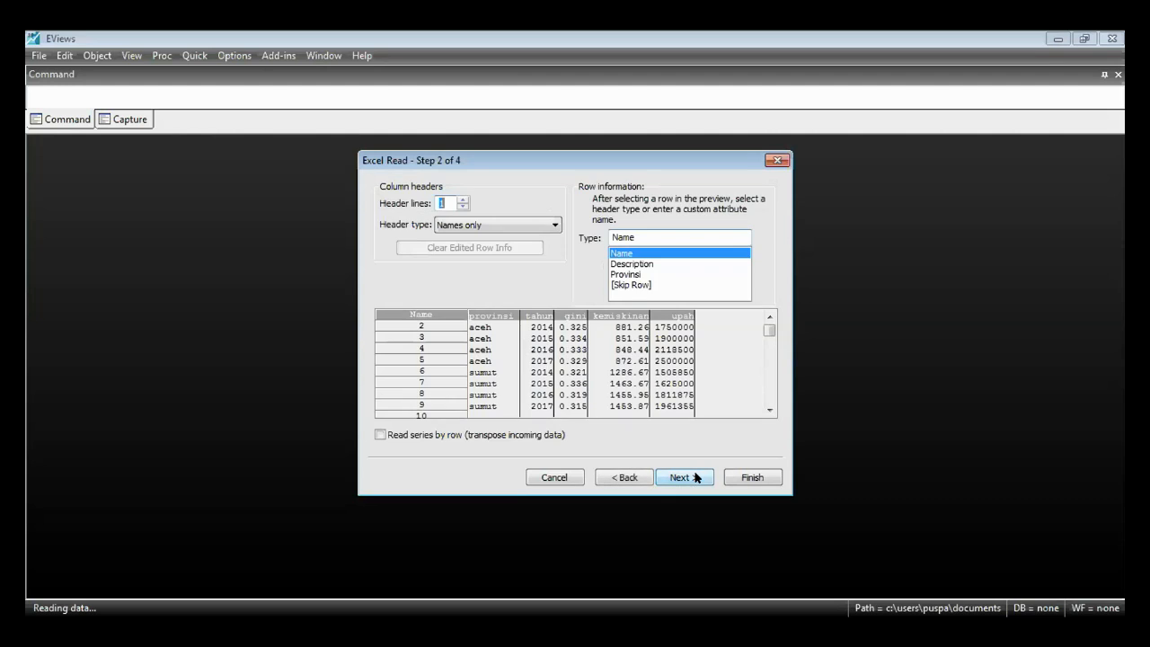
{"action": "left_click", "coordinate": [694, 477]}
{"action": "left_click", "coordinate": [694, 478]}
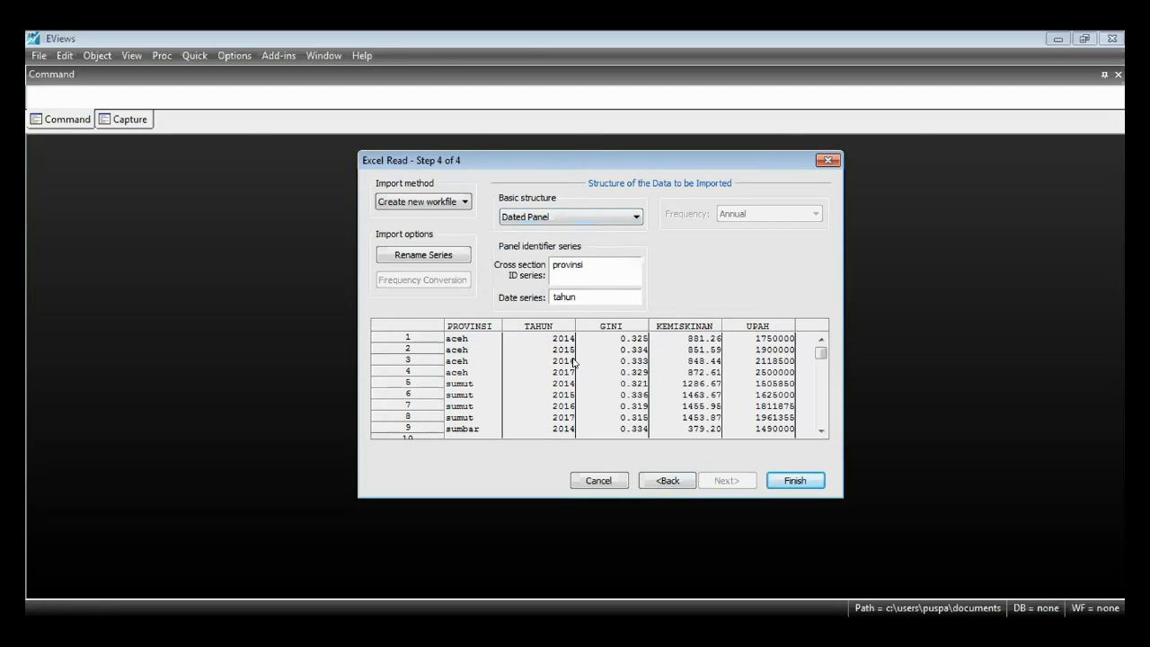
{"action": "left_click", "coordinate": [543, 217]}
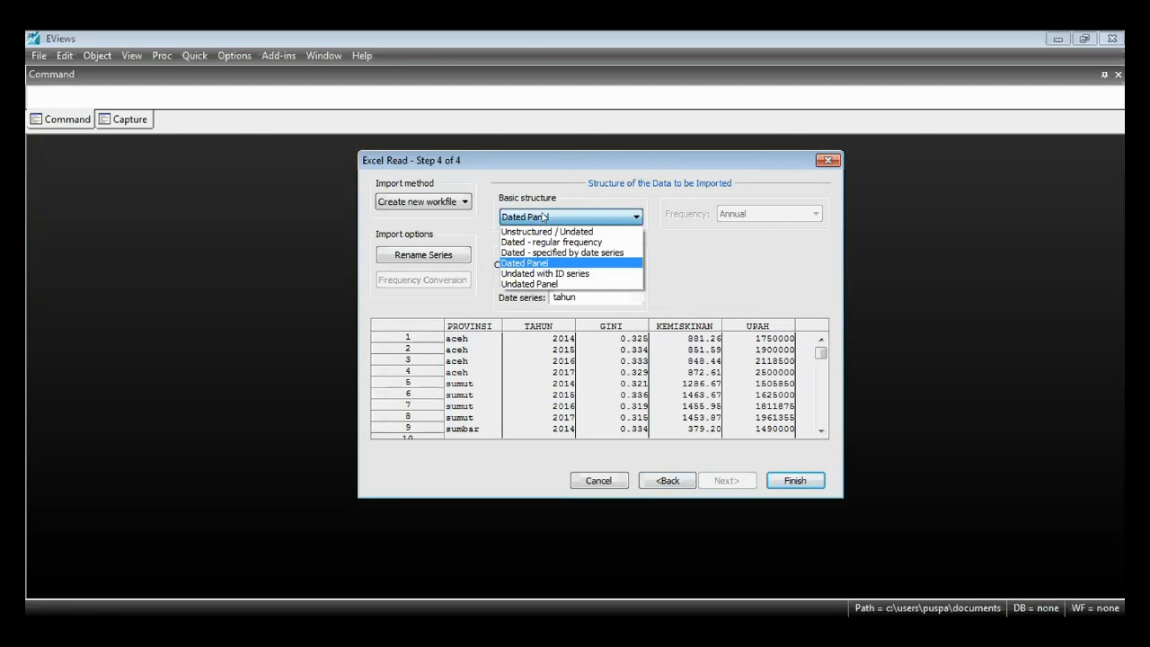
{"action": "left_click", "coordinate": [573, 261]}
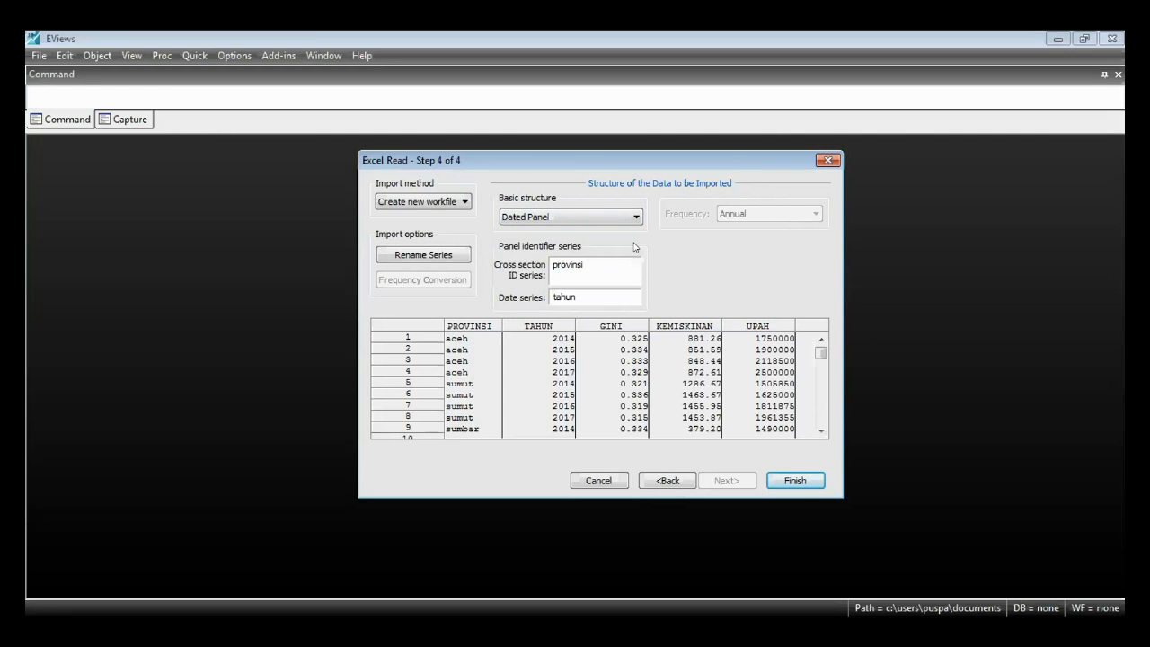
{"action": "left_click", "coordinate": [794, 482]}
{"action": "left_click", "coordinate": [620, 358]}
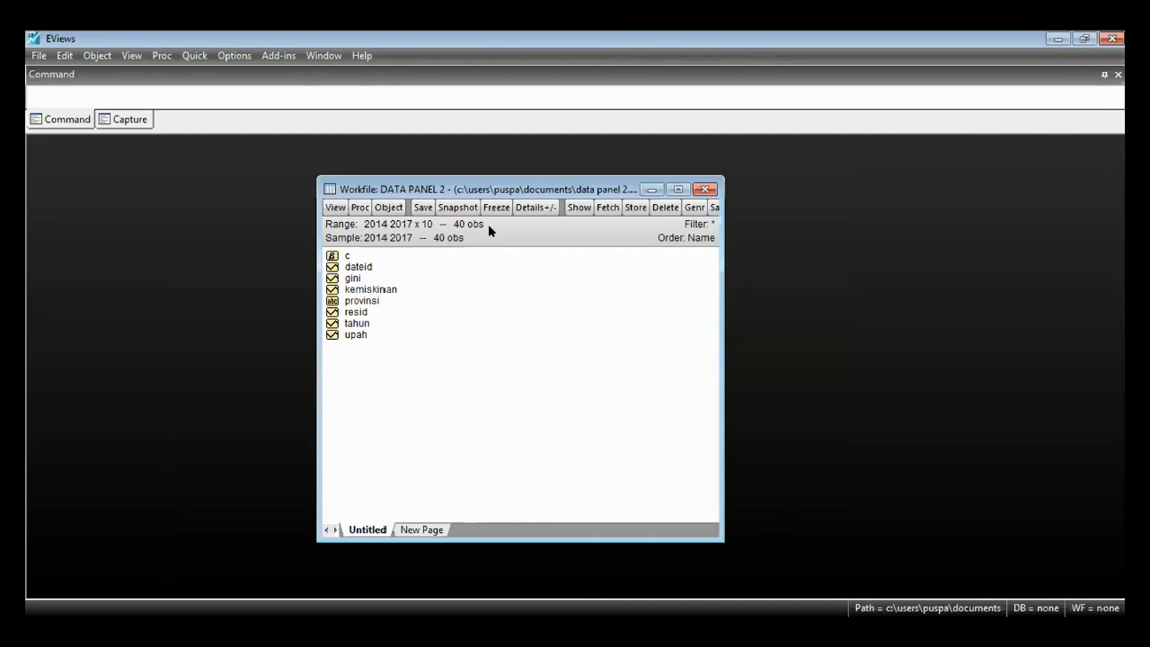
{"action": "left_click", "coordinate": [387, 290]}
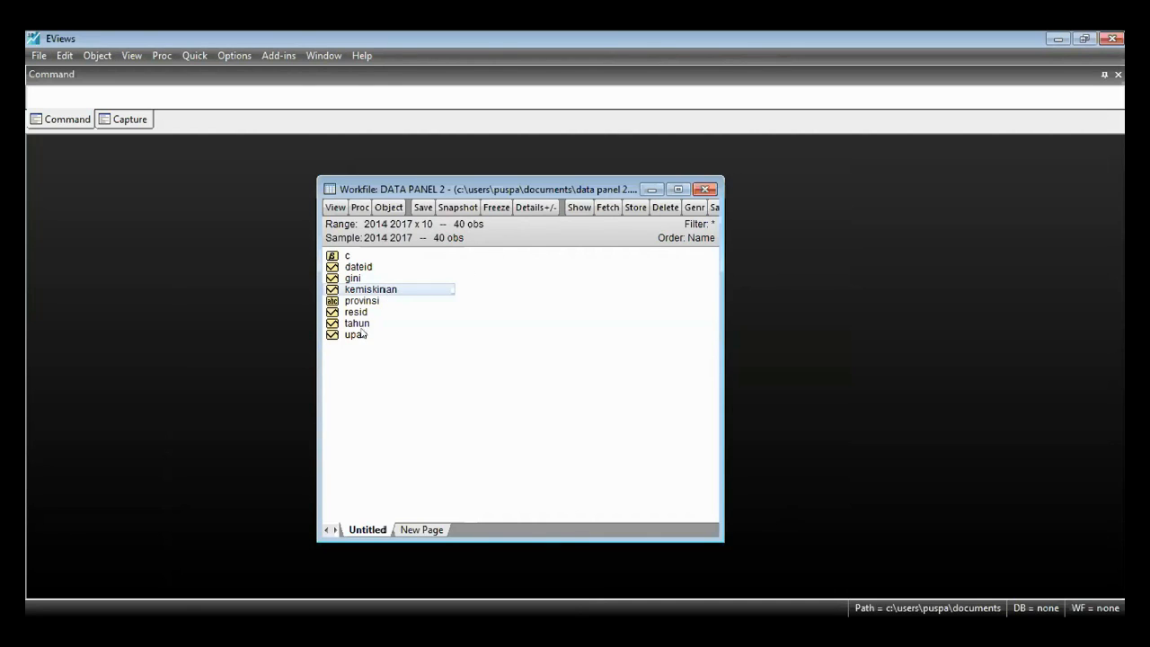
{"action": "left_click", "coordinate": [362, 334]}
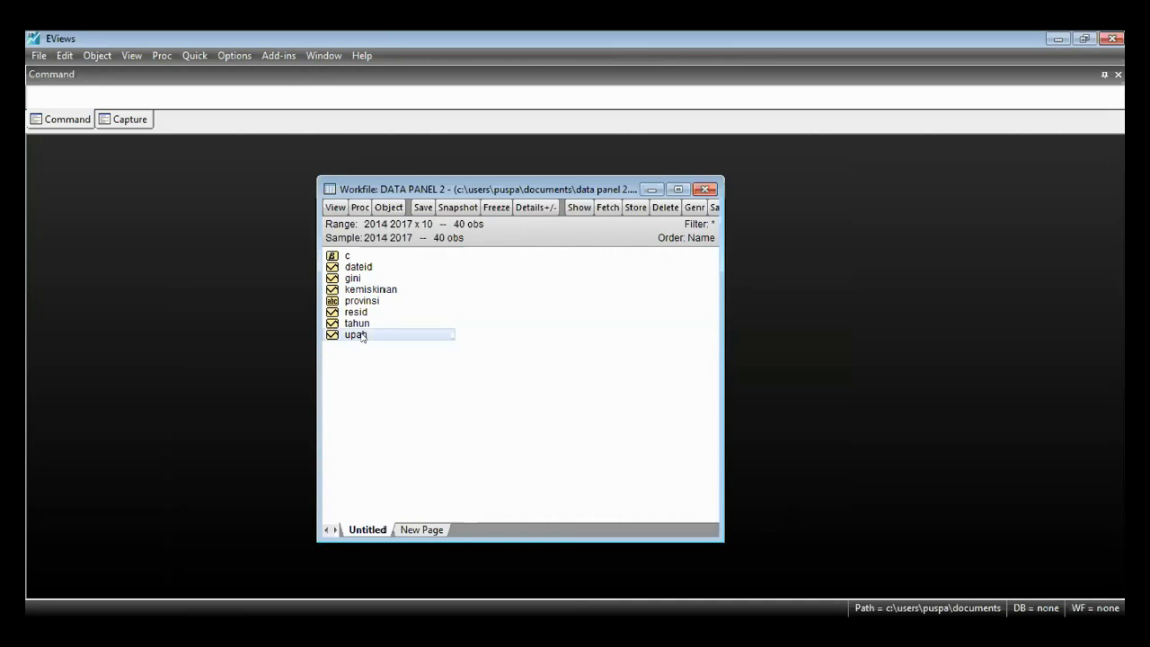
{"action": "left_click", "coordinate": [376, 293]}
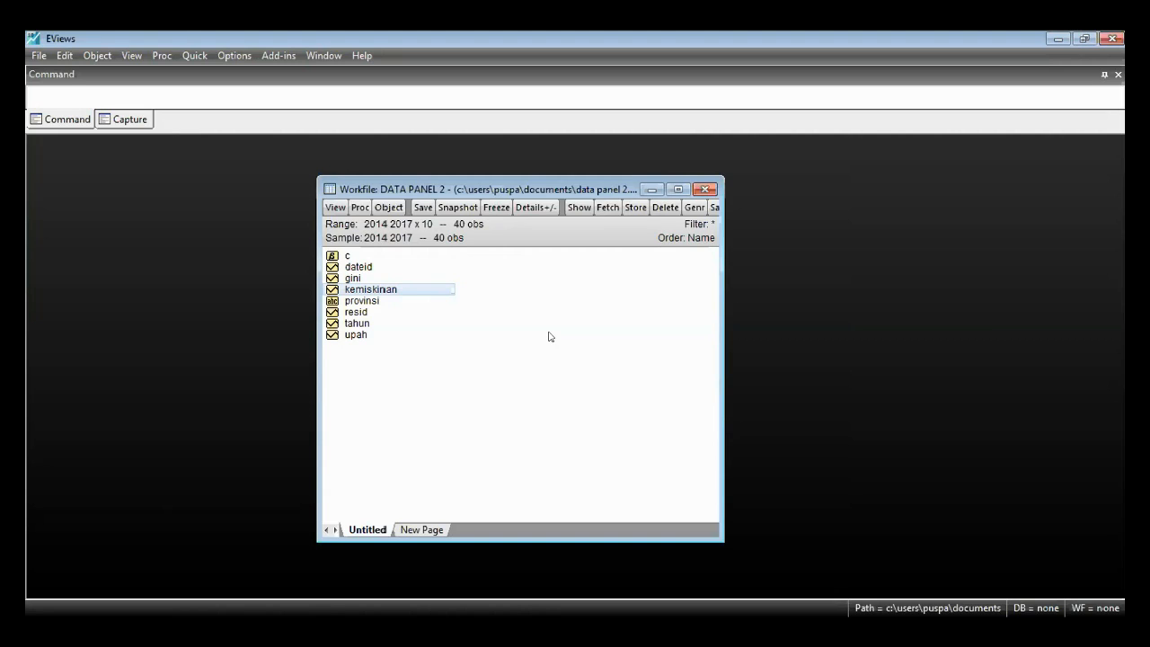
{"action": "left_click", "coordinate": [375, 334]}
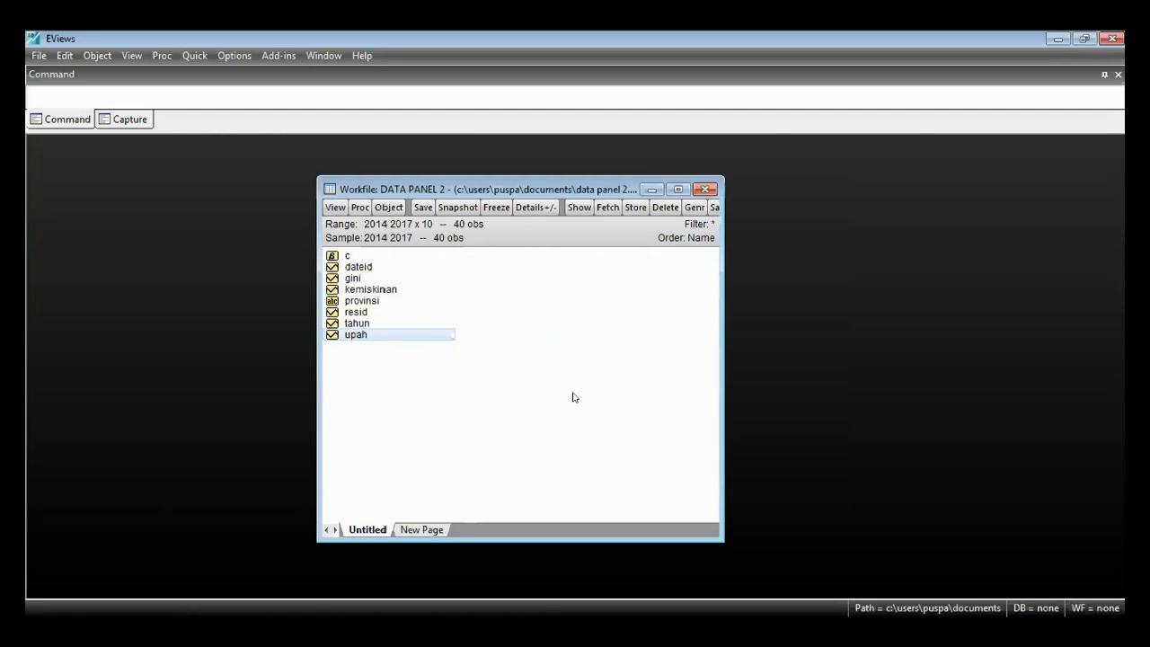
{"action": "left_click", "coordinate": [376, 290]}
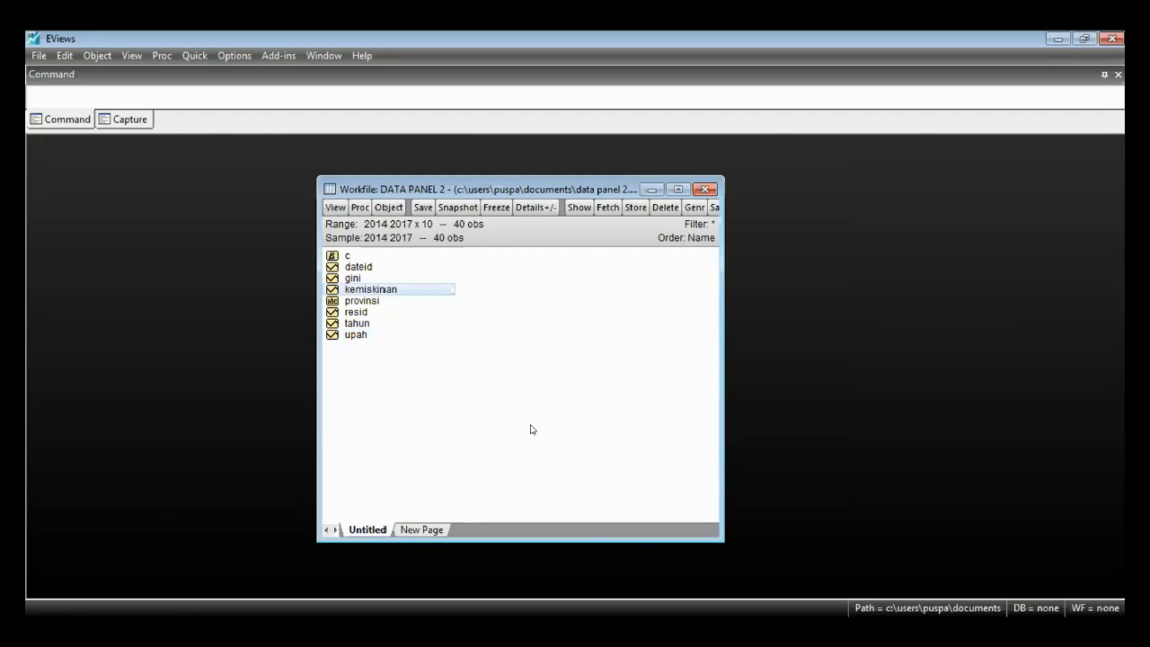
{"action": "left_click", "coordinate": [364, 336]}
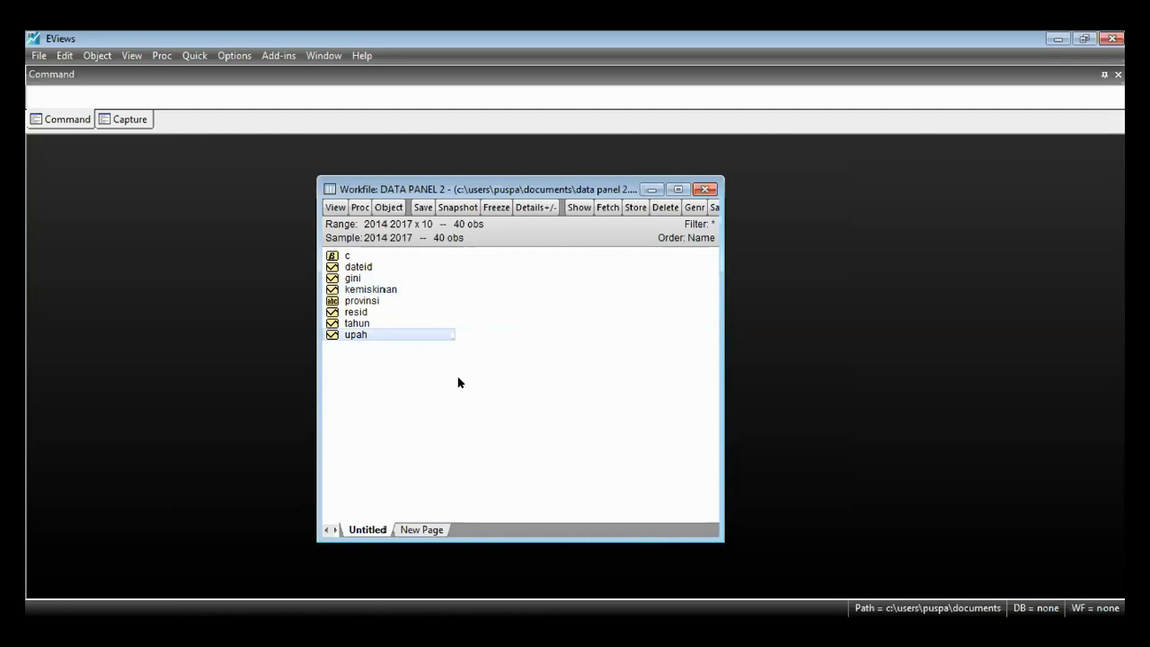
{"action": "left_click", "coordinate": [489, 413]}
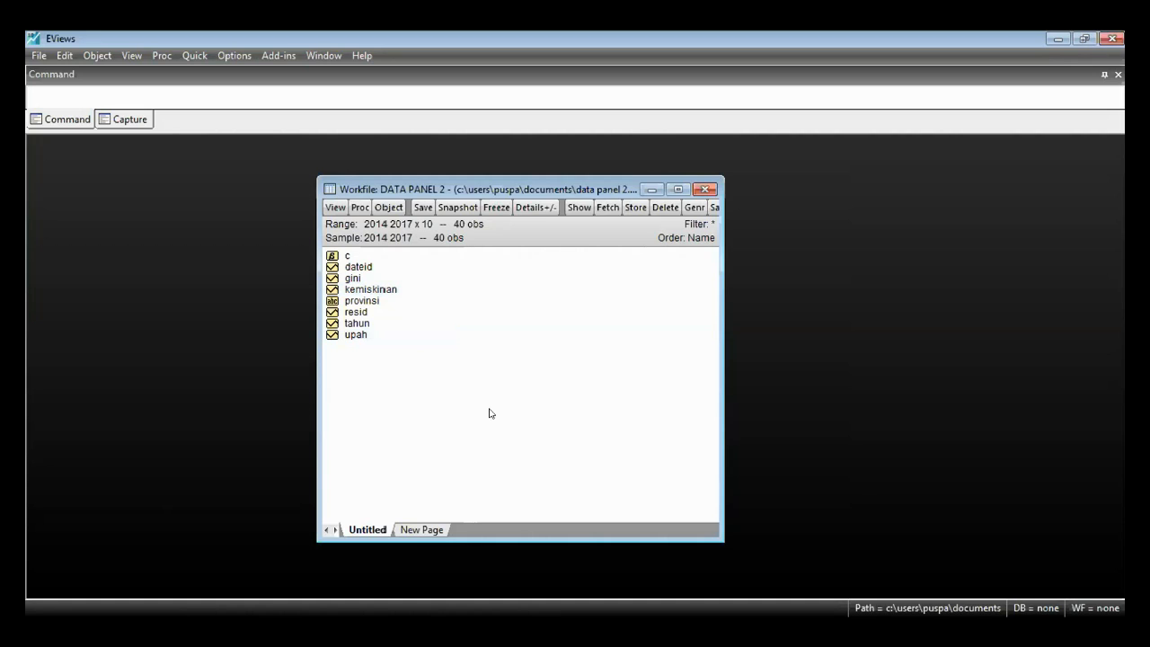
- Open the gini, kemiskinan and upah series together as an equation, with gini as the dependent variable
{"action": "left_click", "coordinate": [363, 279]}
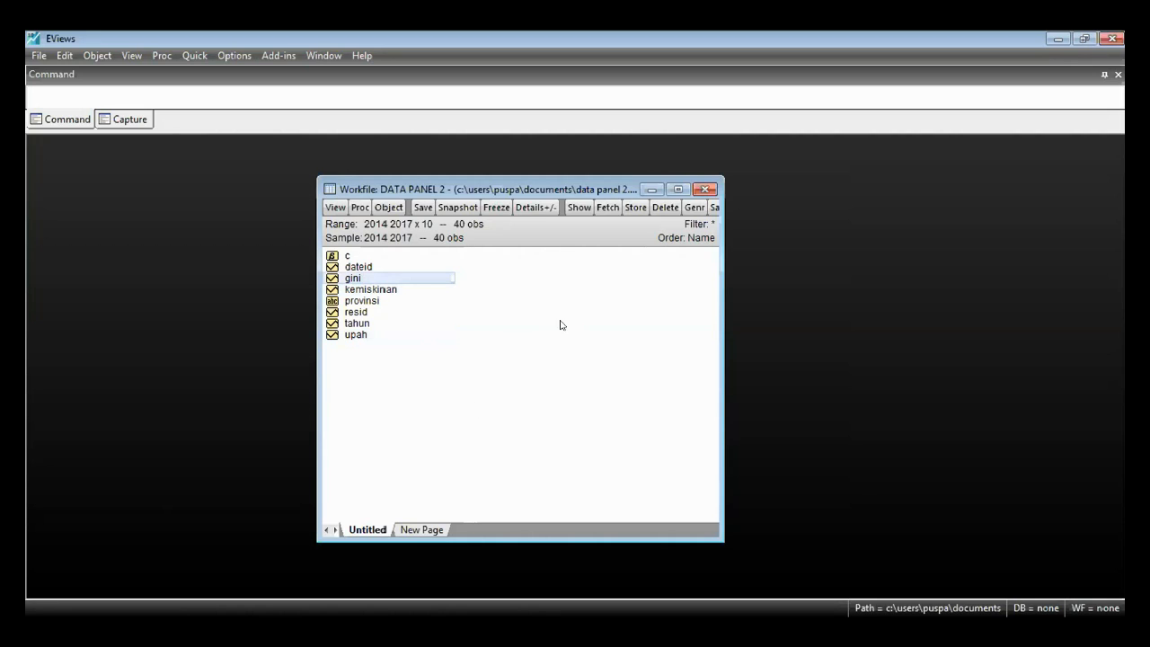
{"action": "left_click", "coordinate": [388, 291], "text": "ctrl"}
{"action": "left_click", "coordinate": [377, 335], "text": "ctrl"}
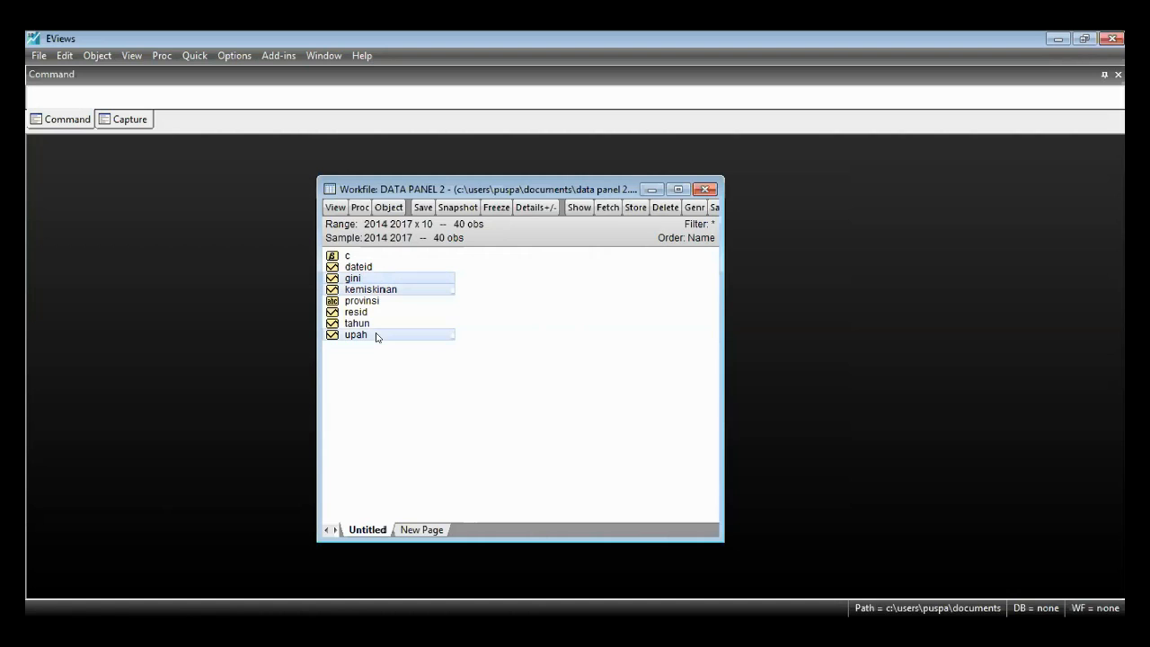
{"action": "right_click", "coordinate": [376, 336]}
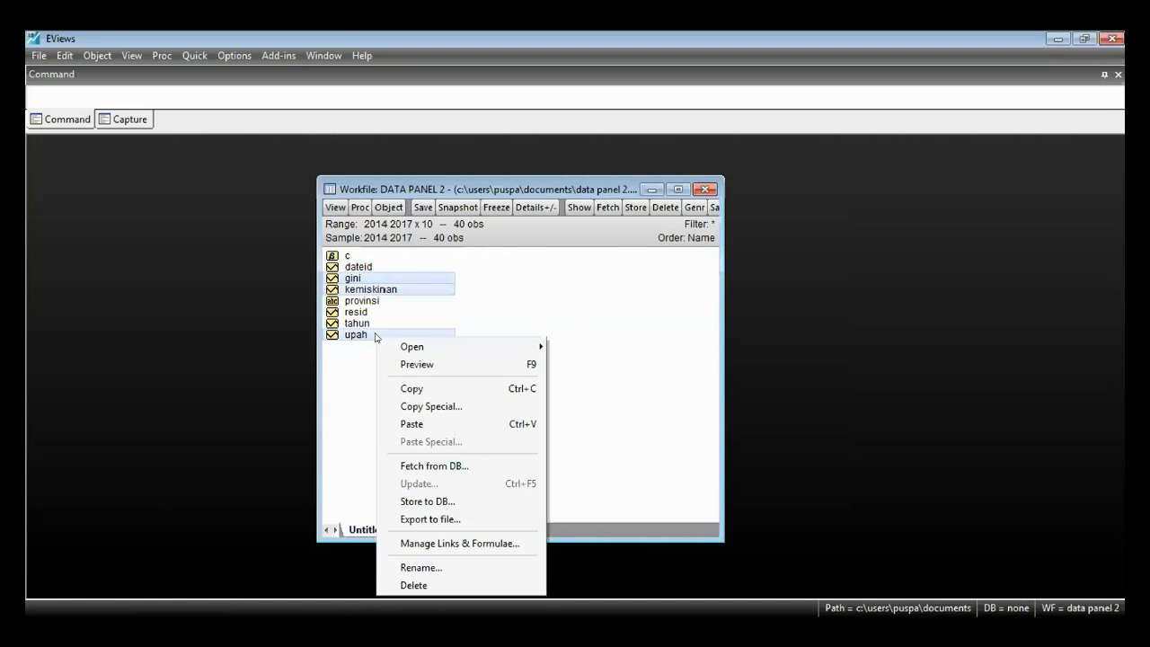
{"action": "mouse_move", "coordinate": [402, 346]}
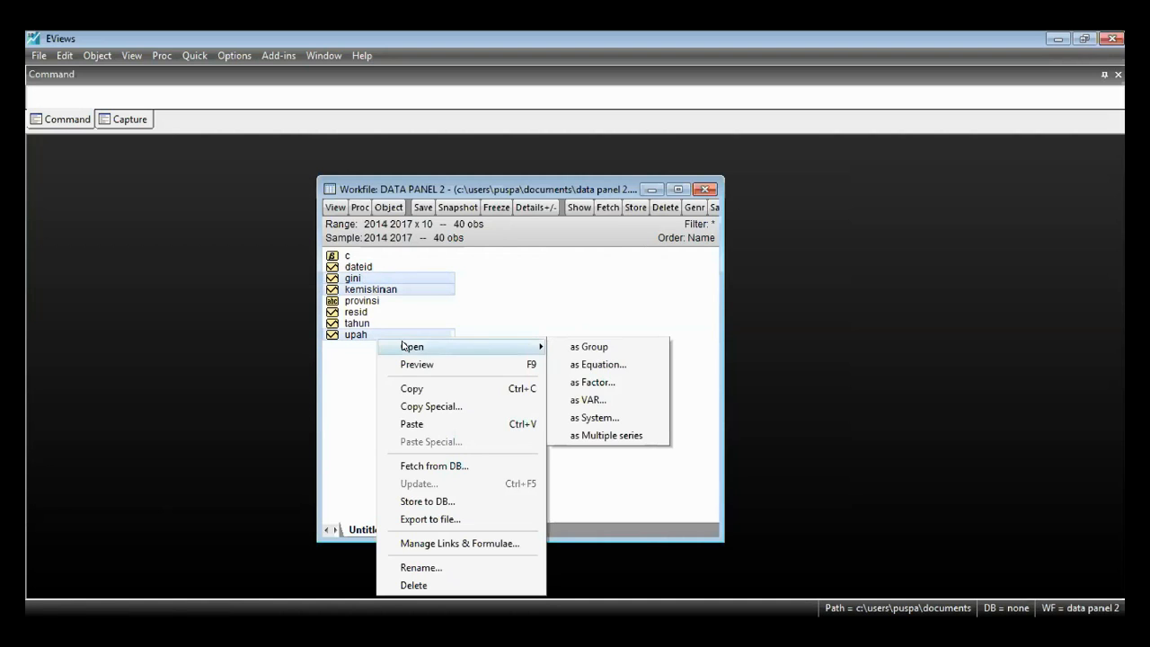
{"action": "left_click", "coordinate": [625, 369]}
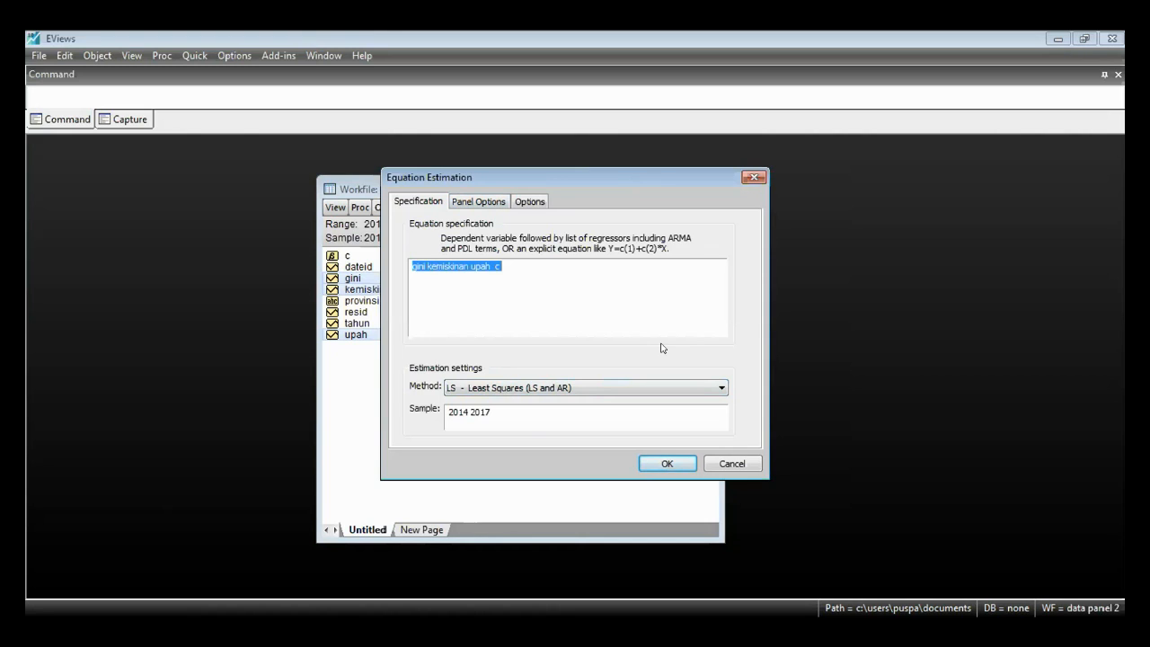
- Wrap both regressors in logs so the equation specification reads gini log(kemiskinan) log(upah) c
{"action": "left_click", "coordinate": [632, 262]}
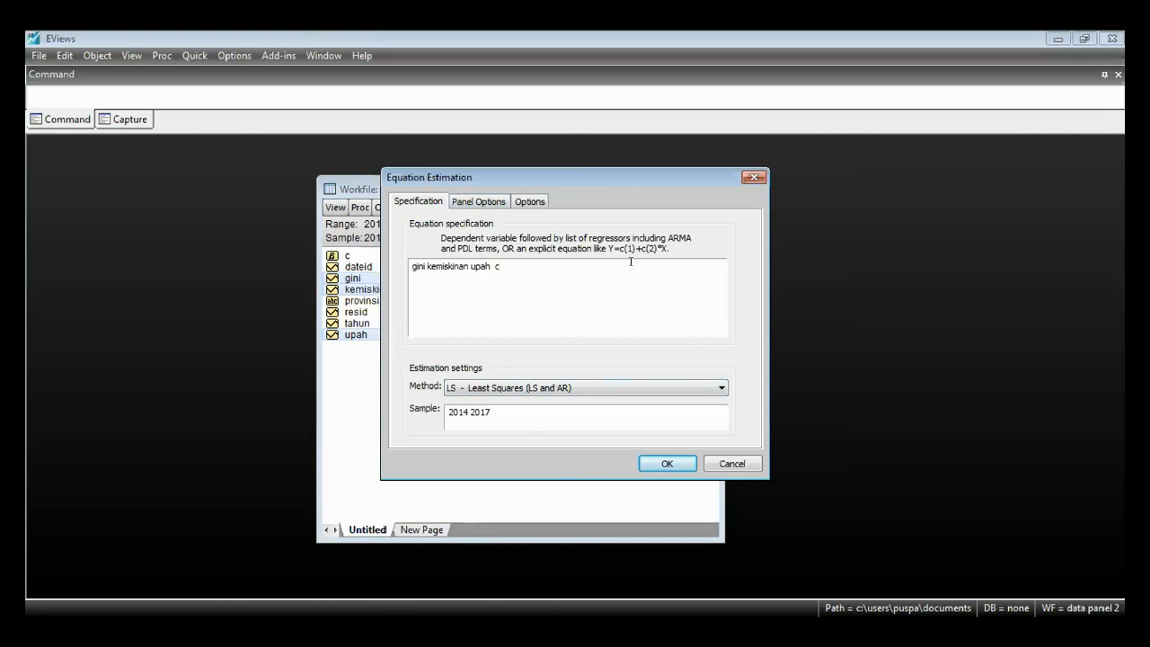
{"action": "left_click", "coordinate": [418, 281]}
{"action": "left_click", "coordinate": [429, 267]}
{"action": "type", "text": "log("}
{"action": "left_click", "coordinate": [483, 266]}
{"action": "type", "text": ")"}
{"action": "left_click", "coordinate": [490, 266]}
{"action": "type", "text": "log("}
{"action": "key", "text": "Right"}
{"action": "key", "text": "Right"}
{"action": "key", "text": "Right"}
{"action": "key", "text": "Right"}
{"action": "type", "text": ")"}
- Examine the available cross-section and period effects specifications in the equation's panel options
{"action": "left_click", "coordinate": [474, 203]}
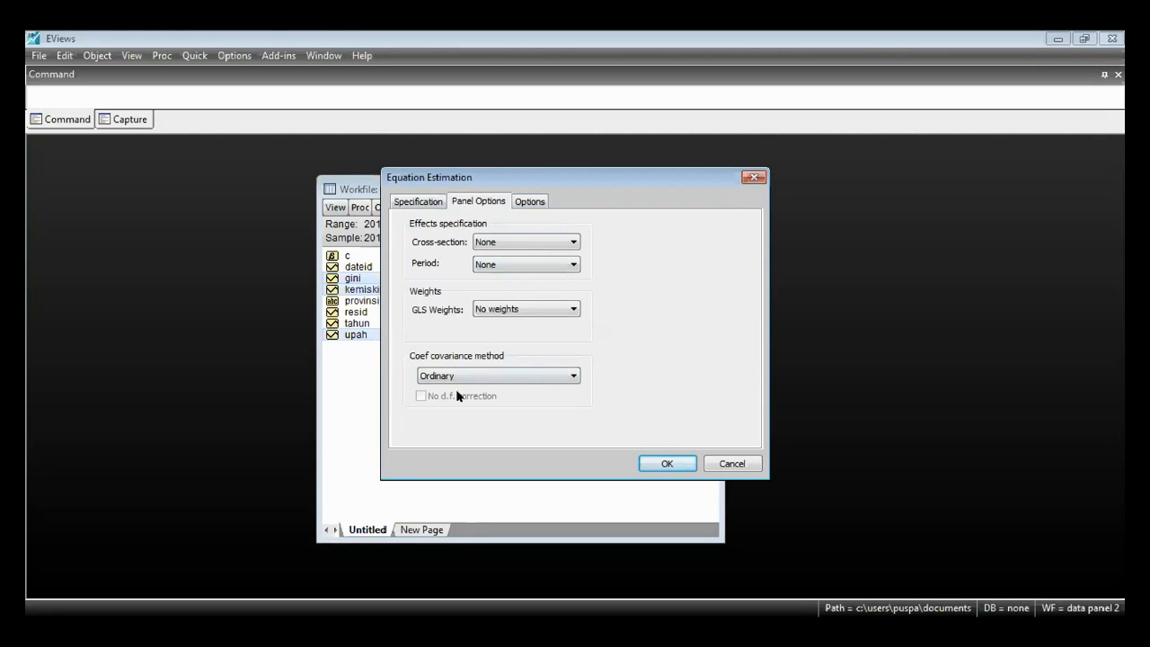
{"action": "left_click", "coordinate": [482, 246]}
{"action": "left_click", "coordinate": [483, 247]}
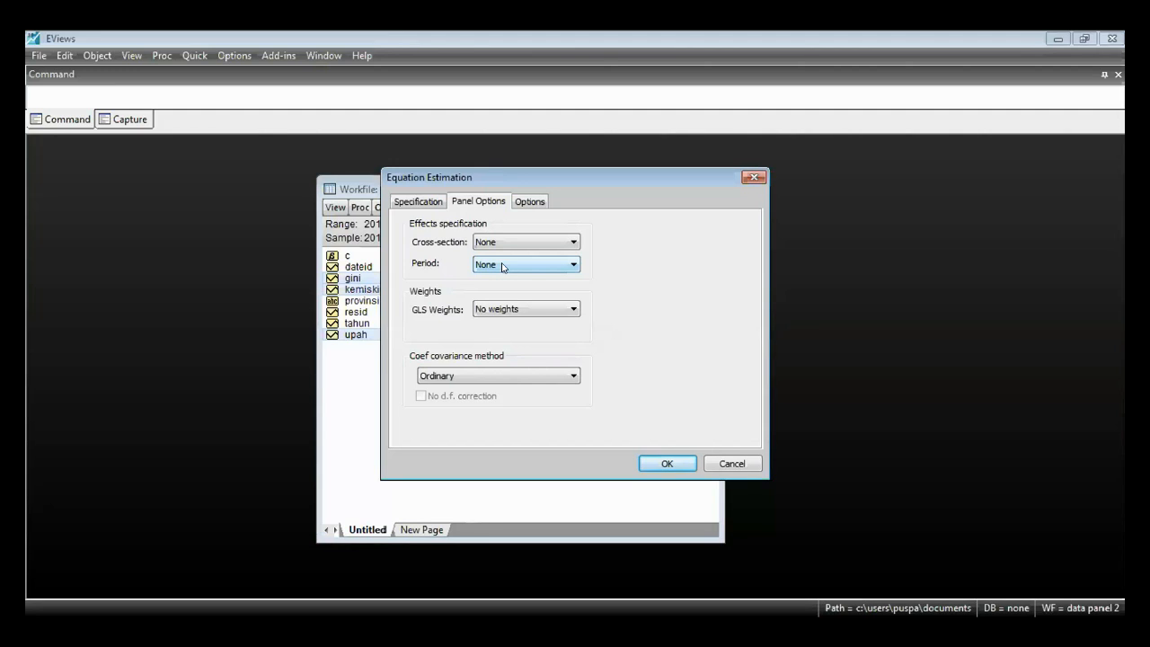
{"action": "left_click", "coordinate": [523, 247]}
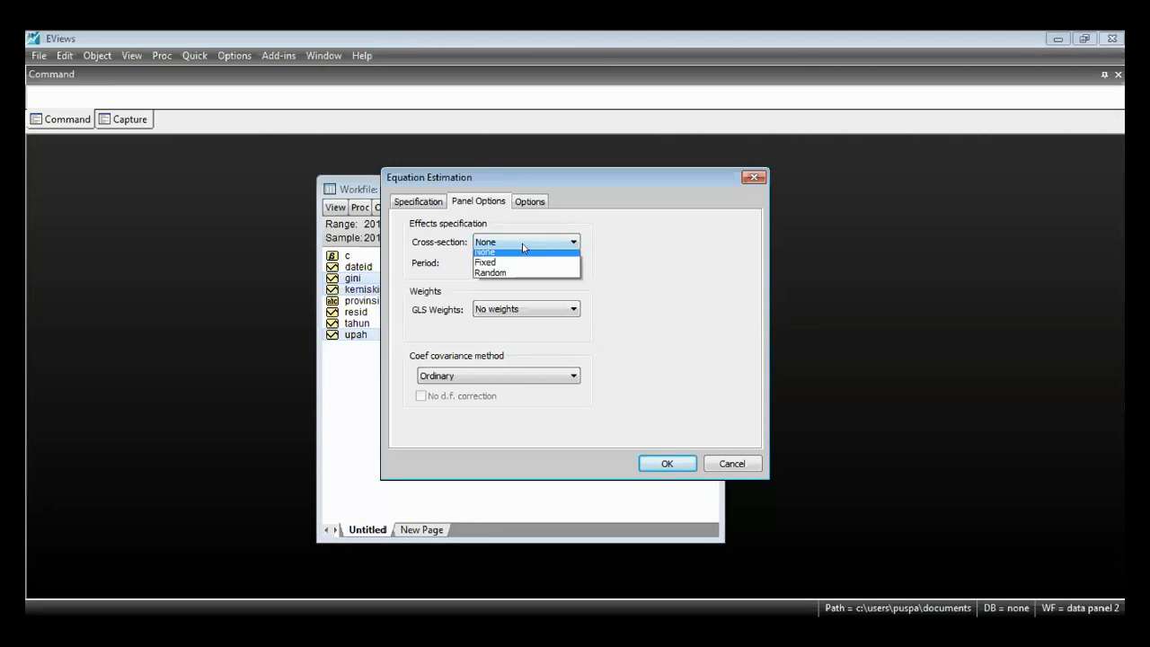
{"action": "left_click", "coordinate": [524, 250]}
{"action": "left_click", "coordinate": [537, 264]}
{"action": "left_click", "coordinate": [609, 254]}
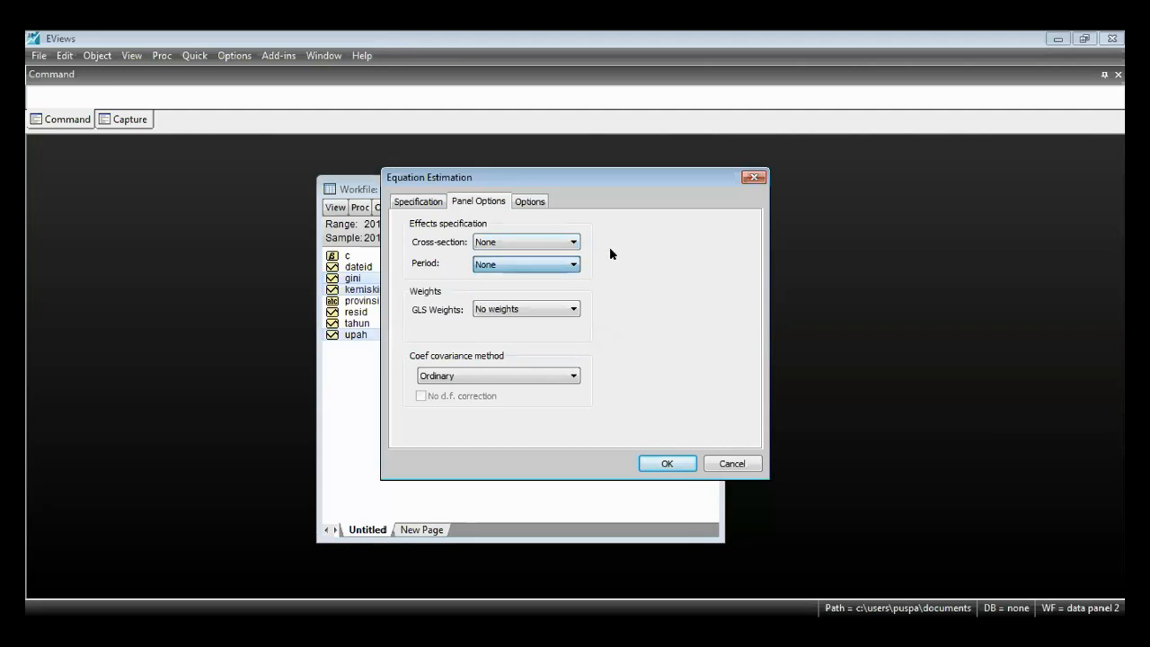
{"action": "left_click", "coordinate": [537, 248]}
{"action": "left_click", "coordinate": [545, 246]}
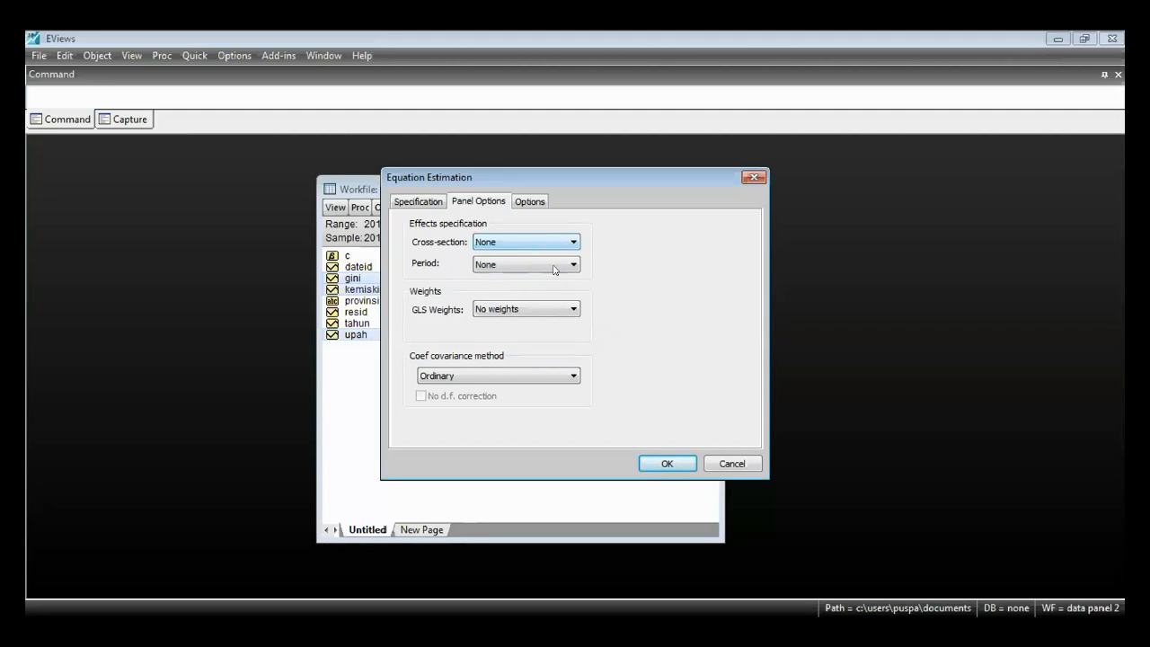
{"action": "left_click", "coordinate": [542, 269]}
{"action": "left_click", "coordinate": [536, 269]}
{"action": "left_click", "coordinate": [532, 263]}
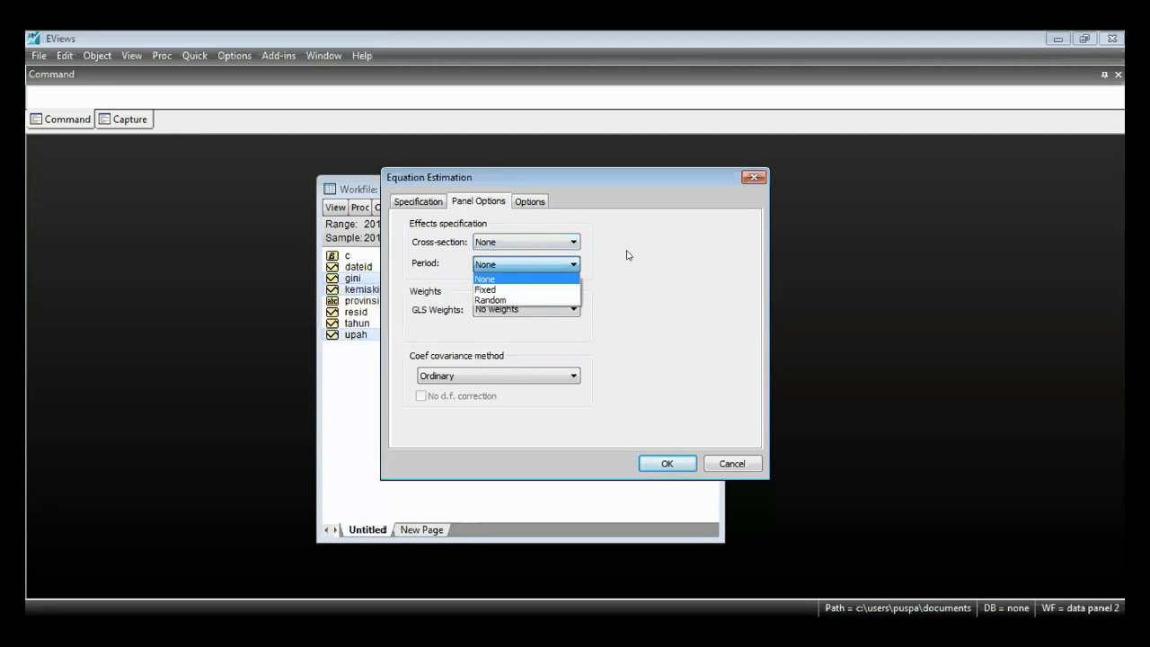
{"action": "left_click", "coordinate": [649, 254]}
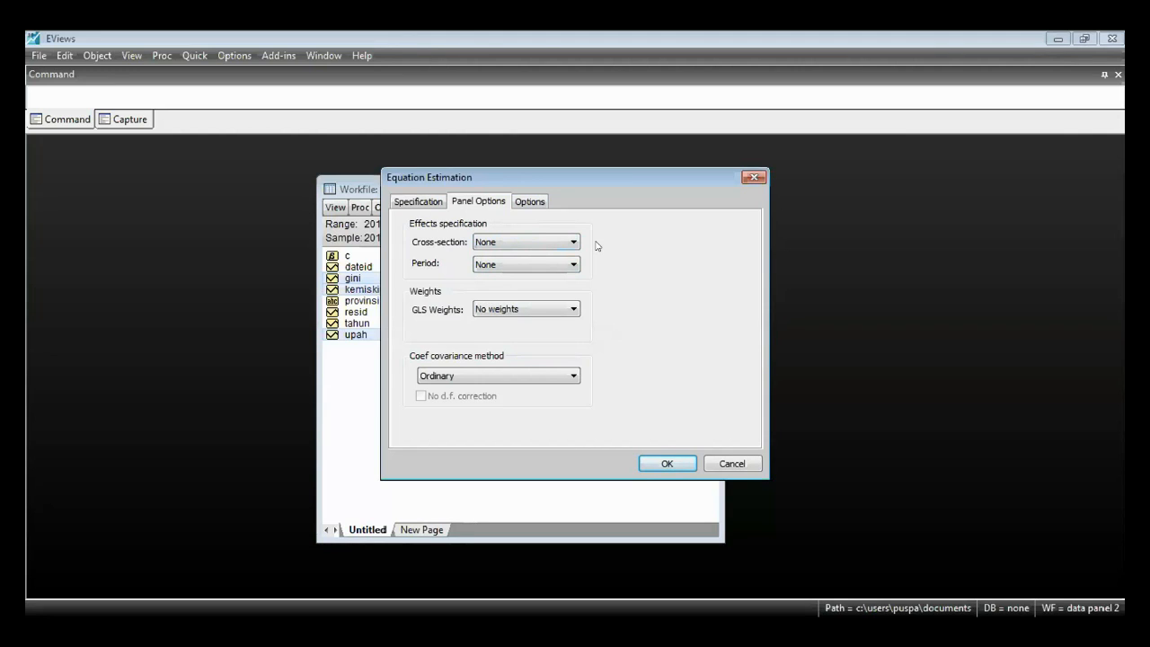
{"action": "left_click", "coordinate": [512, 267]}
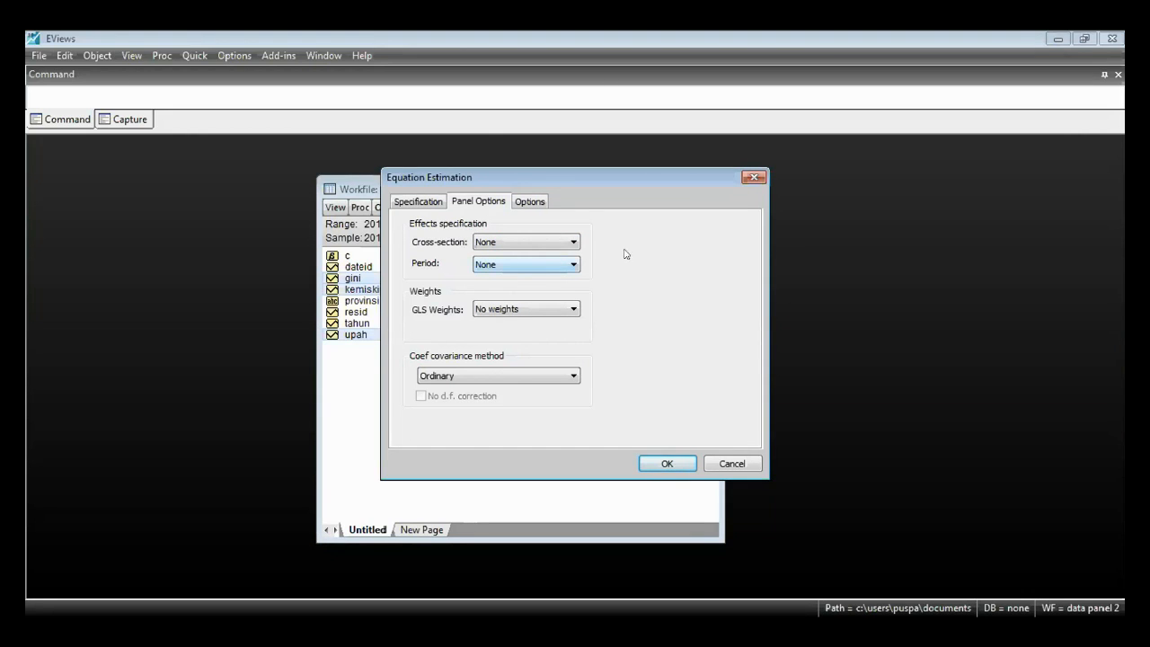
{"action": "left_click", "coordinate": [516, 247]}
{"action": "left_click", "coordinate": [516, 248]}
{"action": "left_click", "coordinate": [521, 264]}
{"action": "left_click", "coordinate": [522, 265]}
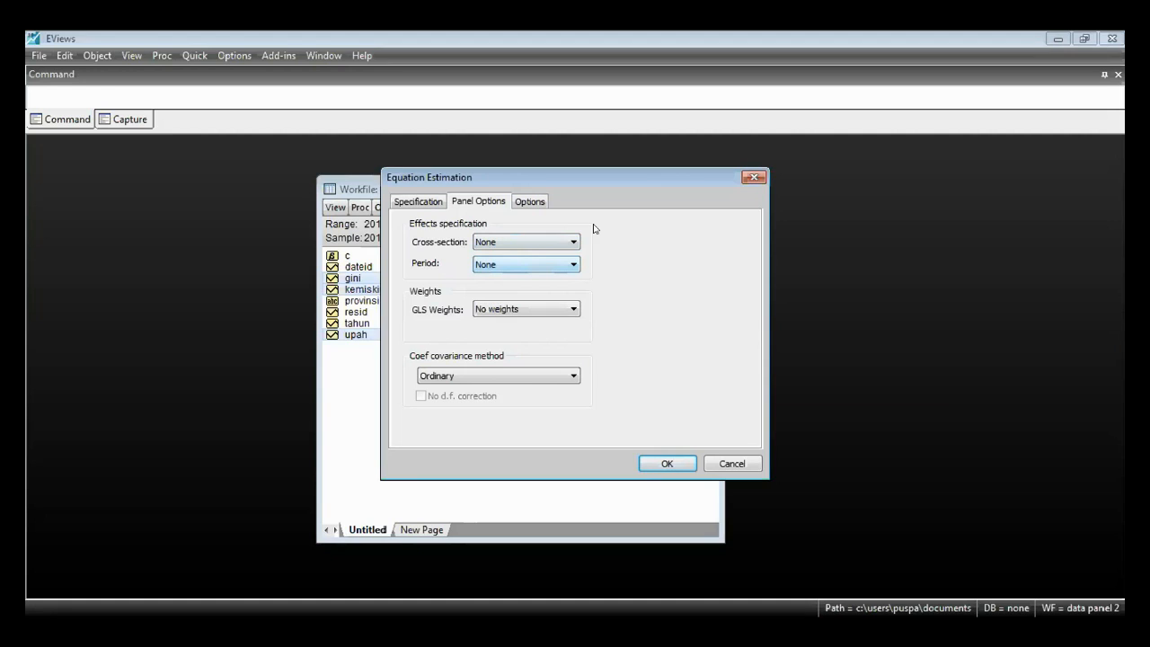
{"action": "left_click", "coordinate": [561, 266]}
{"action": "left_click", "coordinate": [571, 262]}
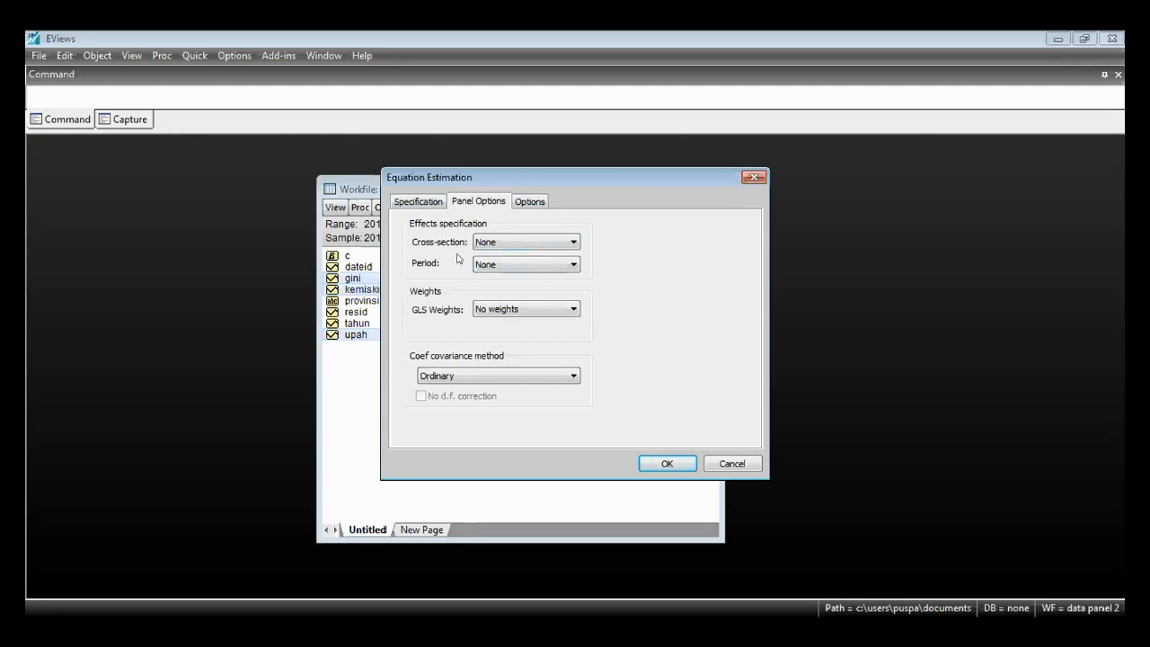
{"action": "left_click", "coordinate": [485, 248]}
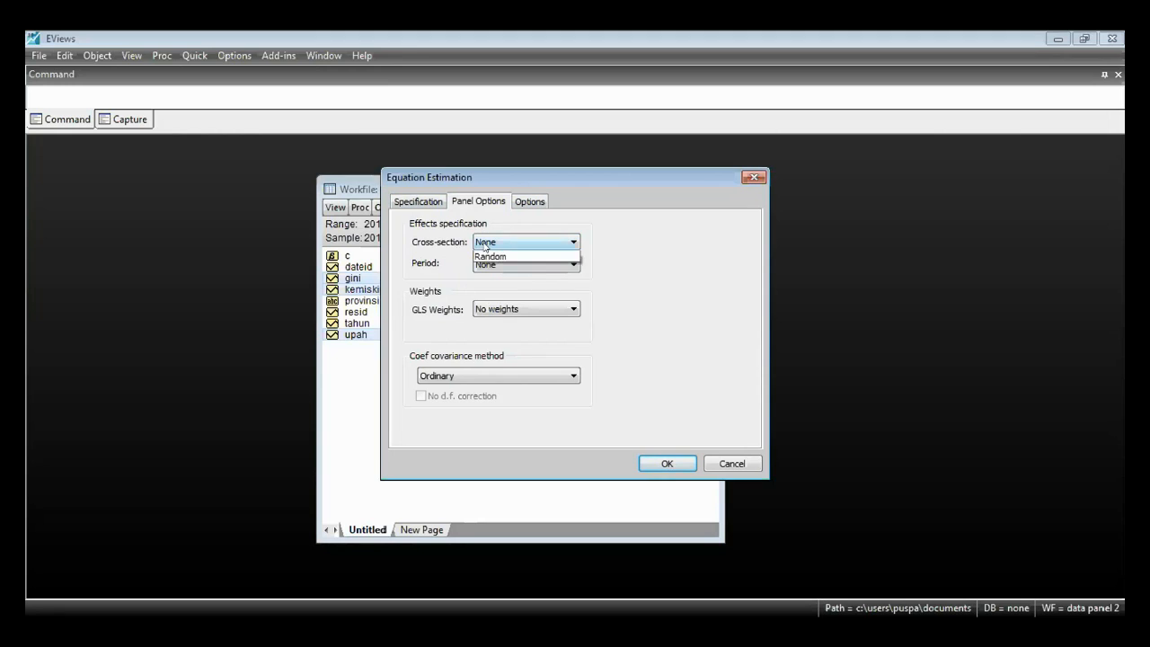
{"action": "left_click", "coordinate": [485, 244]}
{"action": "left_click", "coordinate": [551, 245]}
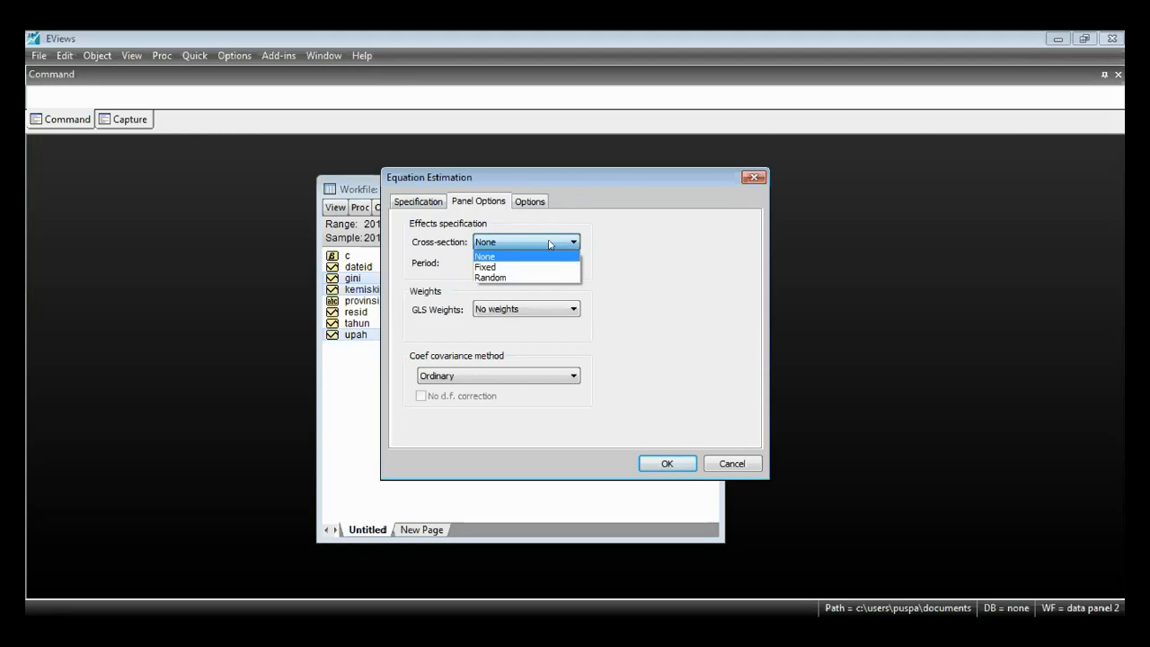
{"action": "left_click", "coordinate": [691, 267]}
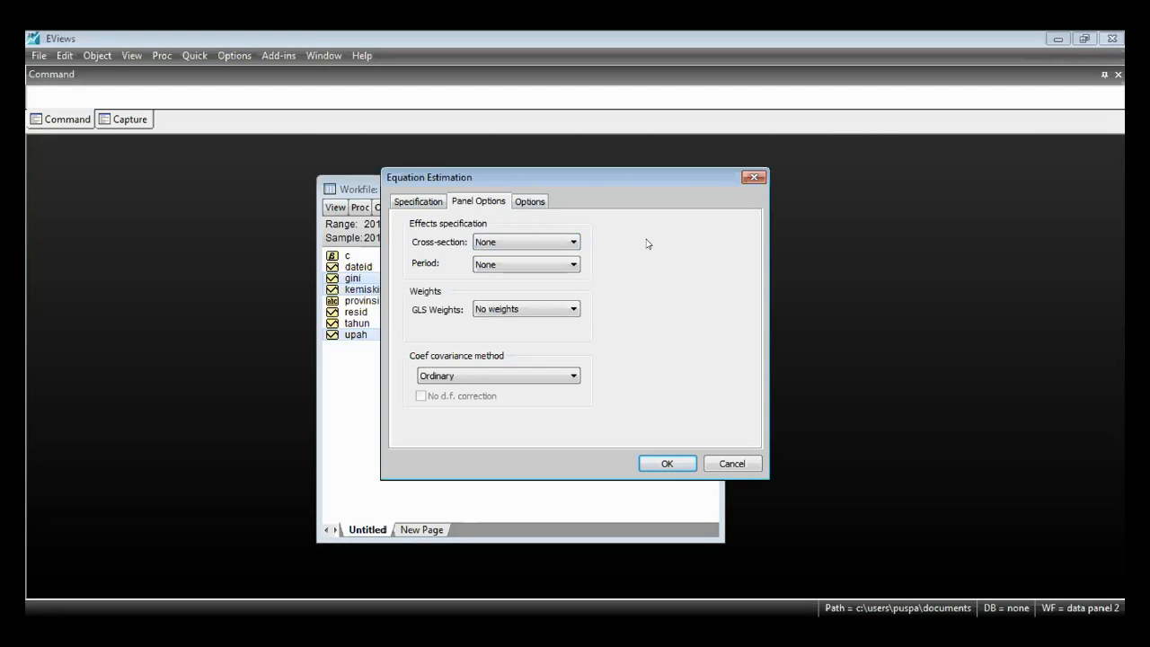
- Recheck the equation specification and estimate it by least squares with cross-section and period effects at None
{"action": "left_click", "coordinate": [419, 202]}
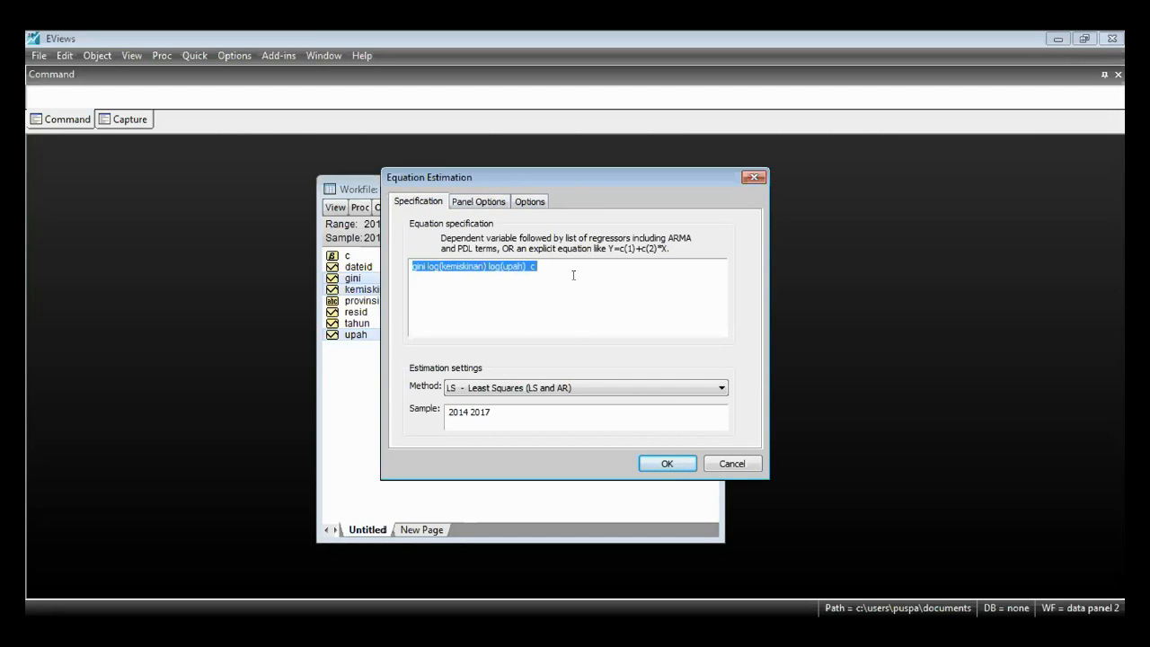
{"action": "left_click", "coordinate": [491, 202]}
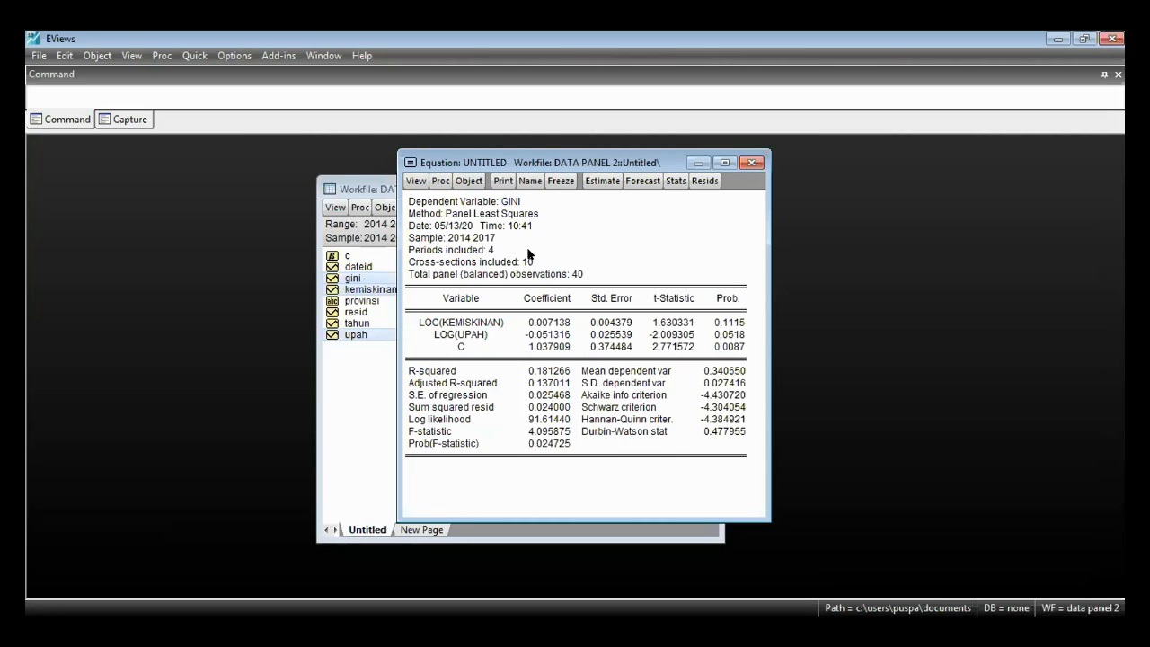
- Run the Omitted Random Effects - Lagrange Multiplier test on the equation and examine the Breusch-Pagan cross-section statistic and probability
{"action": "left_click", "coordinate": [415, 181]}
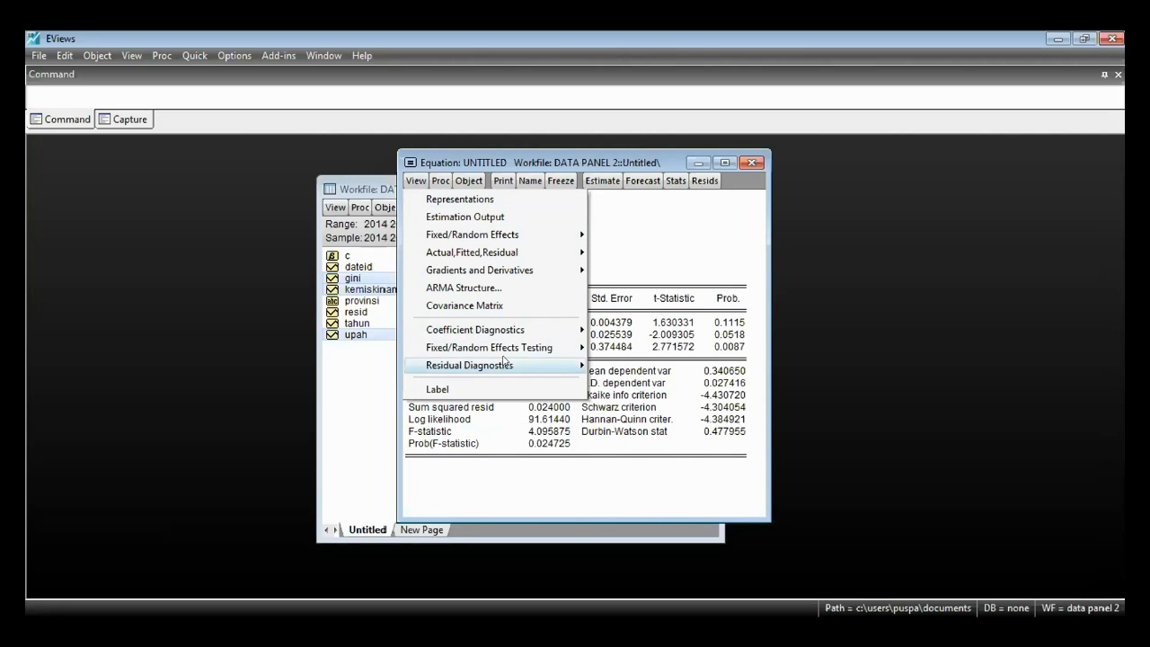
{"action": "mouse_move", "coordinate": [505, 352]}
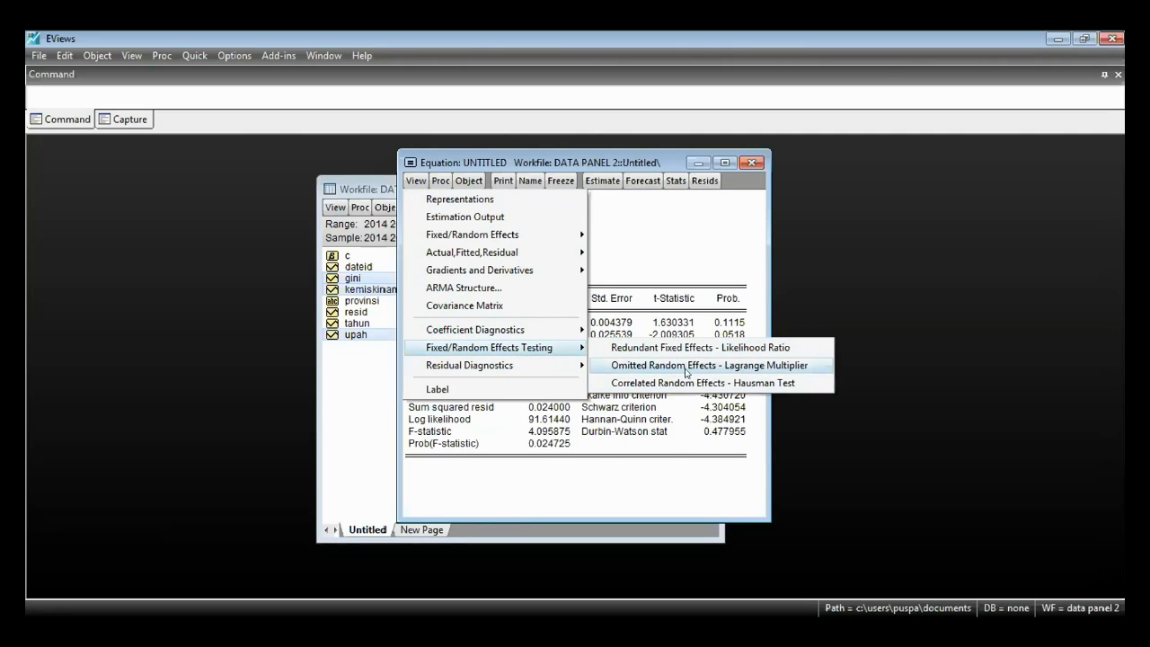
{"action": "left_click", "coordinate": [751, 369]}
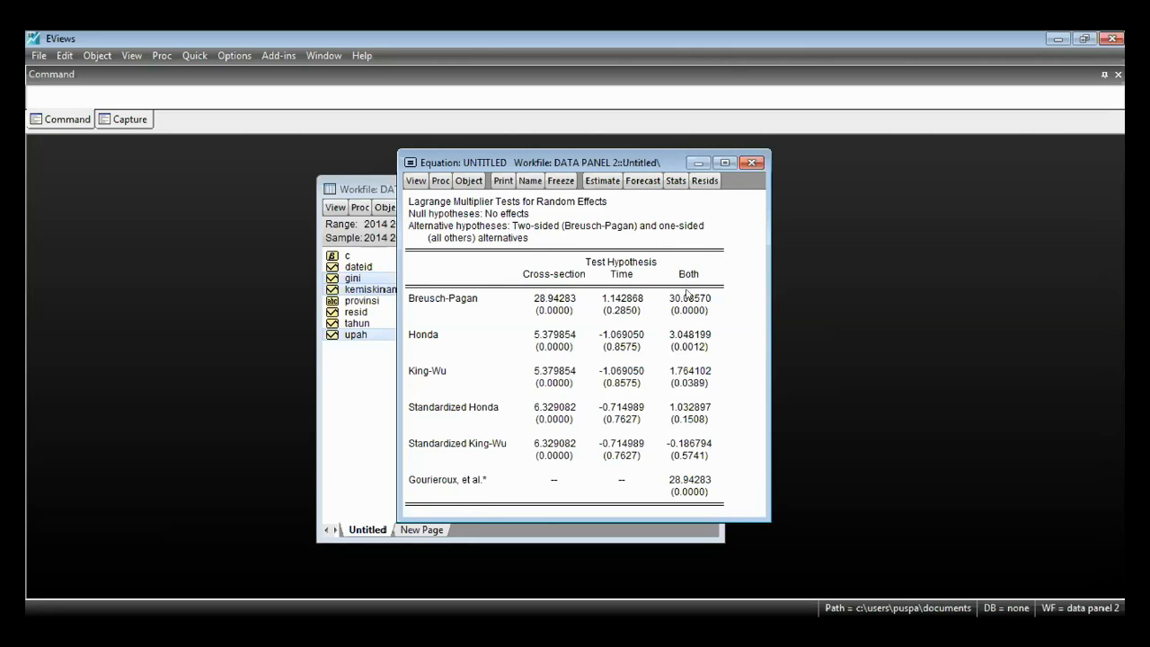
{"action": "left_click", "coordinate": [409, 304]}
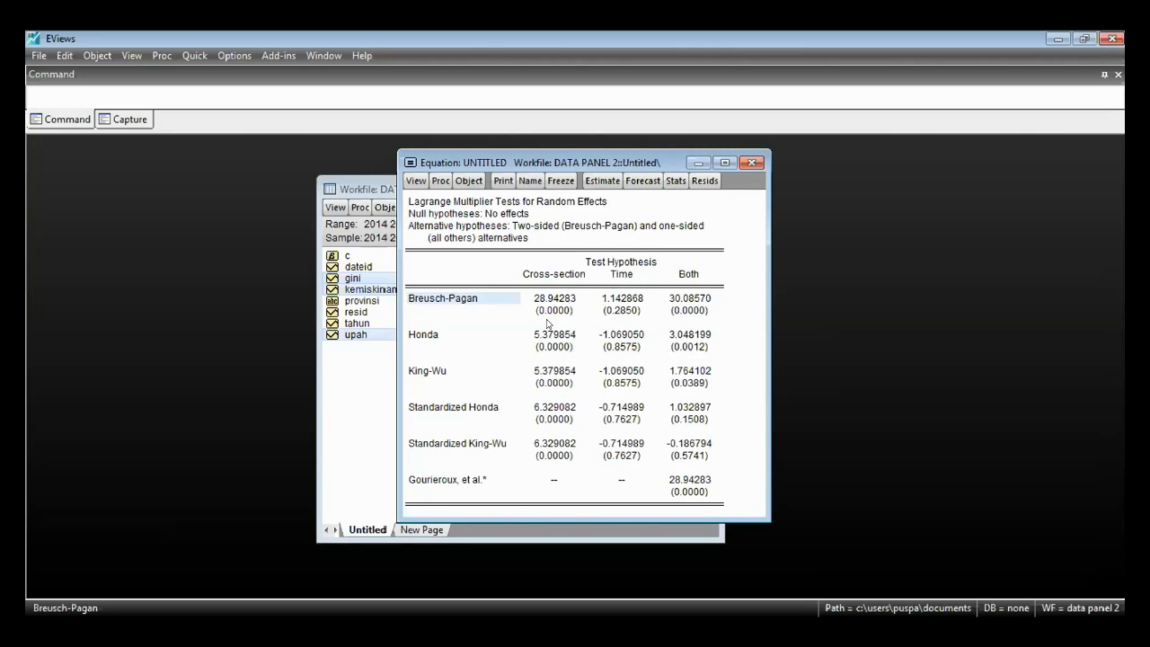
{"action": "left_click", "coordinate": [557, 311]}
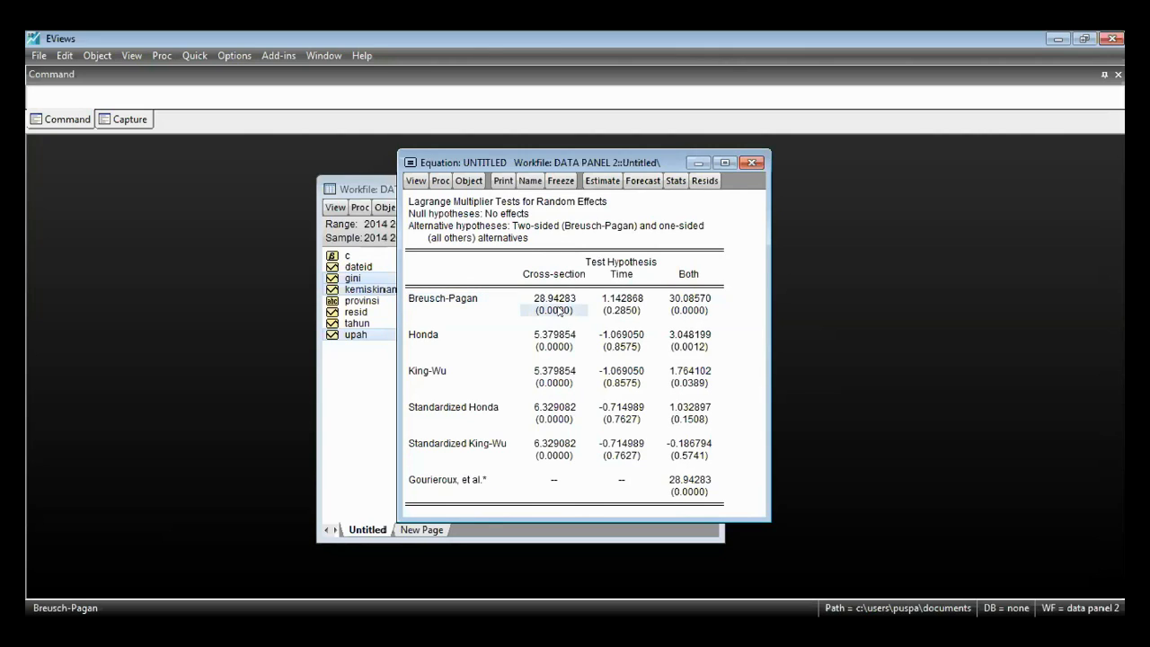
{"action": "left_click", "coordinate": [558, 300]}
{"action": "left_click", "coordinate": [557, 310]}
{"action": "left_click", "coordinate": [556, 300]}
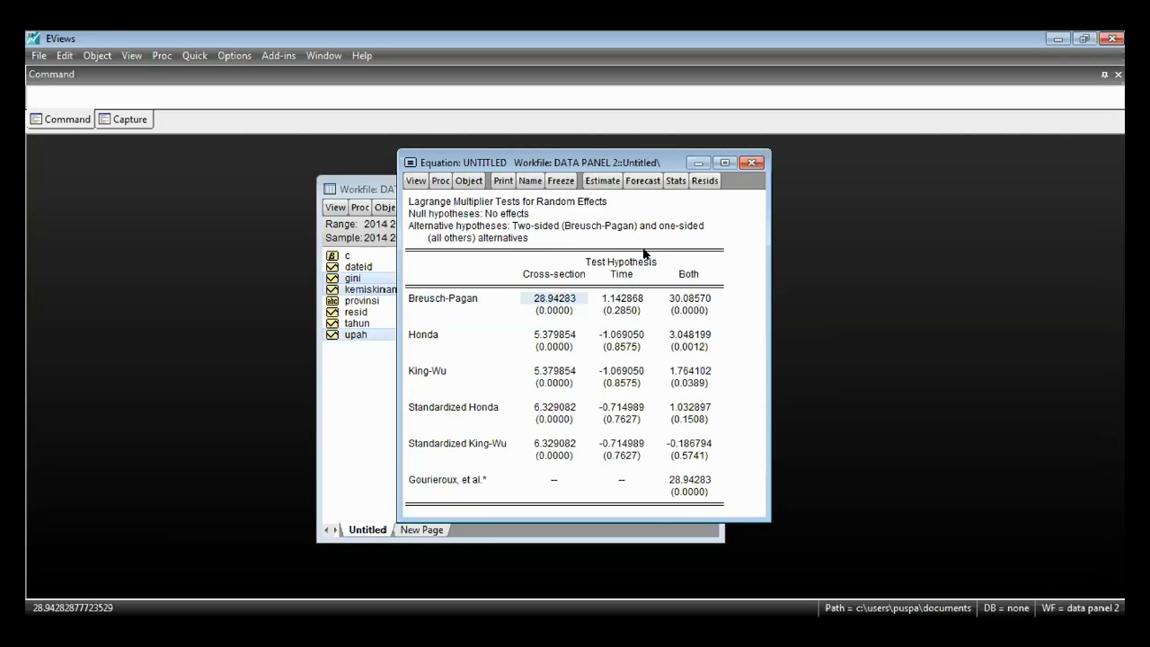
- Check the Time probabilities of the Breusch-Pagan, Honda, King-Wu and standardized tests in the Lagrange Multiplier output
{"action": "left_click", "coordinate": [627, 311]}
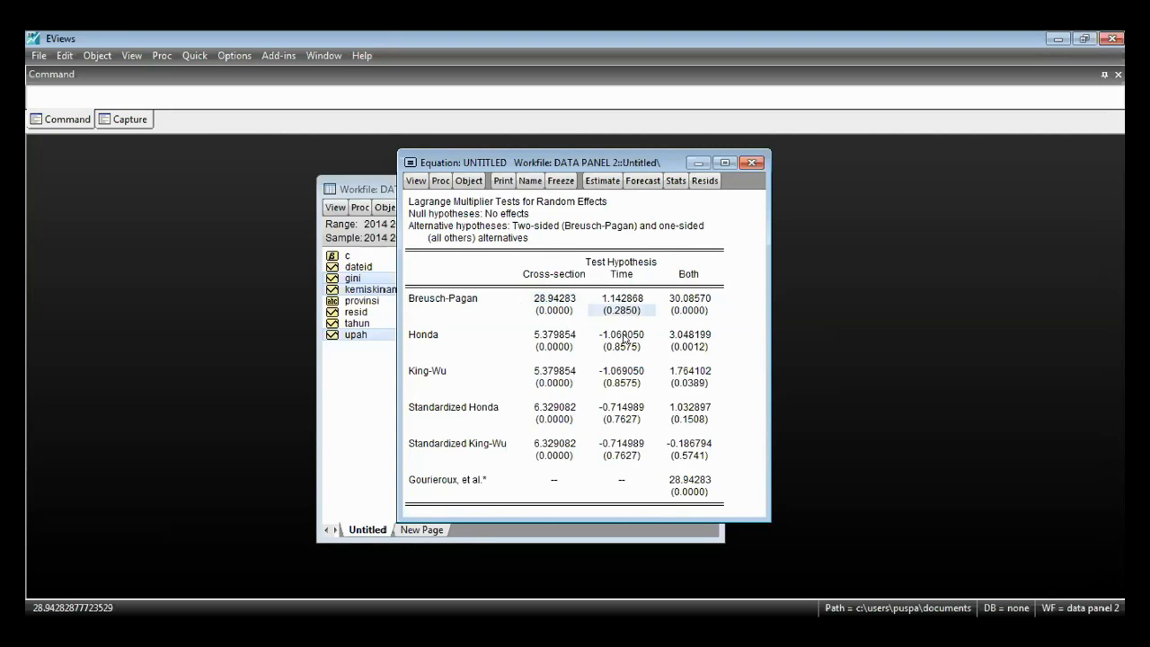
{"action": "left_click", "coordinate": [626, 347]}
{"action": "left_click", "coordinate": [623, 384]}
{"action": "left_click", "coordinate": [627, 421]}
{"action": "left_click", "coordinate": [629, 457]}
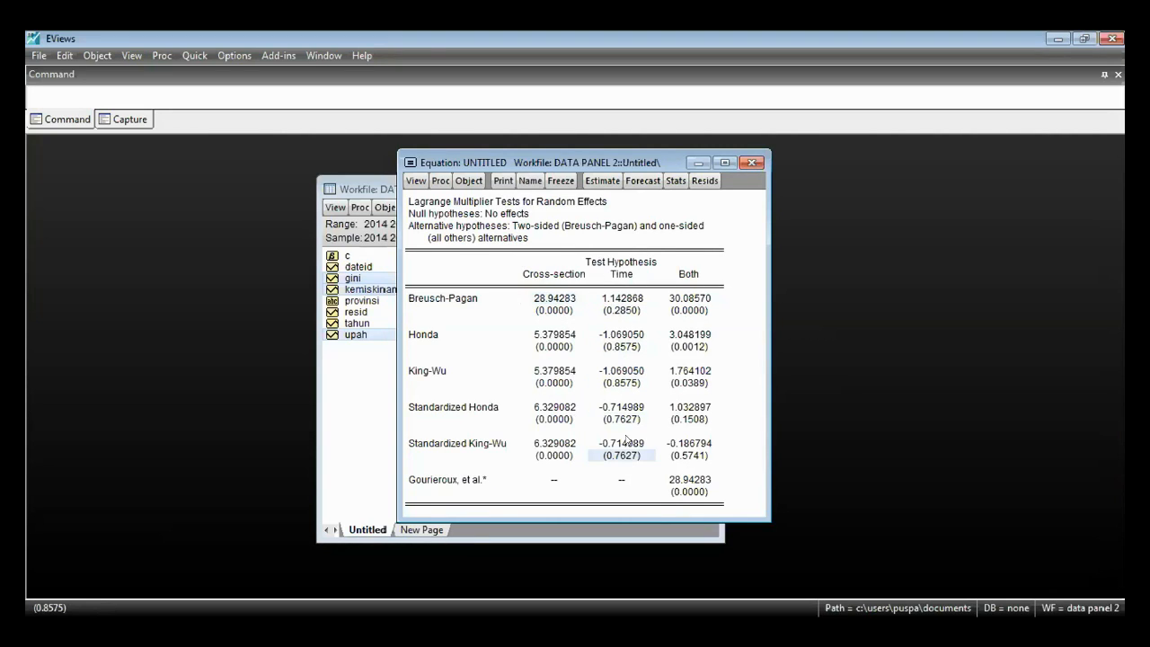
{"action": "left_click", "coordinate": [624, 312]}
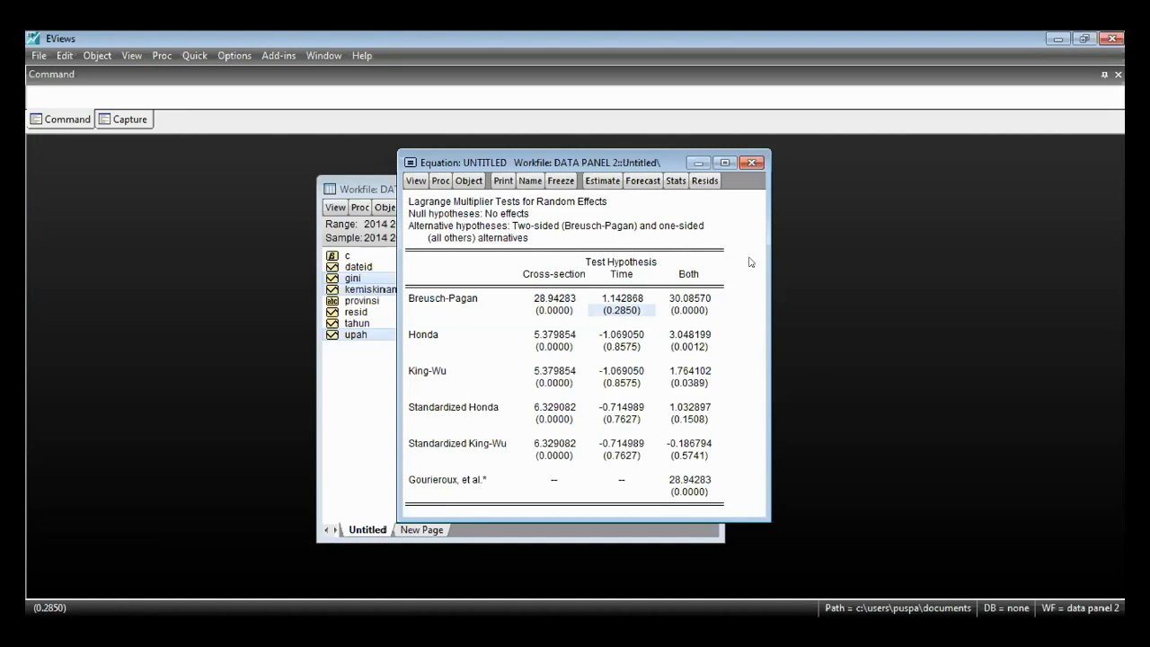
- Examine the Both and Cross-section results of the Lagrange Multiplier tests, focusing on the Breusch-Pagan cross-section statistic and probability
{"action": "left_click", "coordinate": [690, 275]}
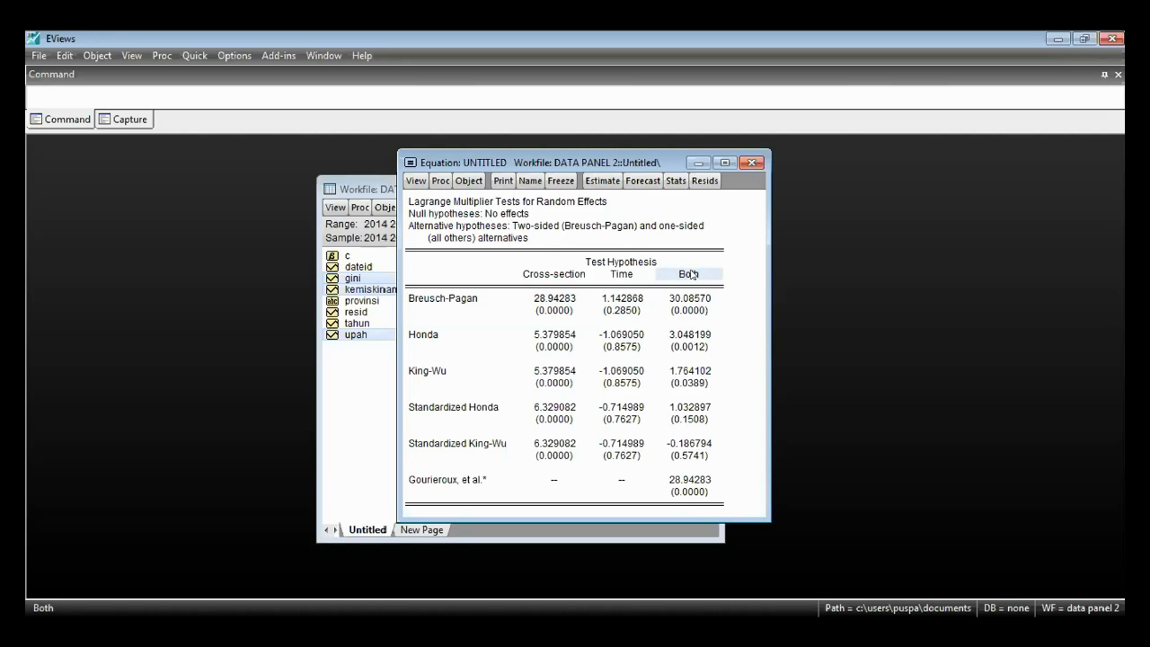
{"action": "left_click_drag", "start_coordinate": [571, 275], "coordinate": [546, 454]}
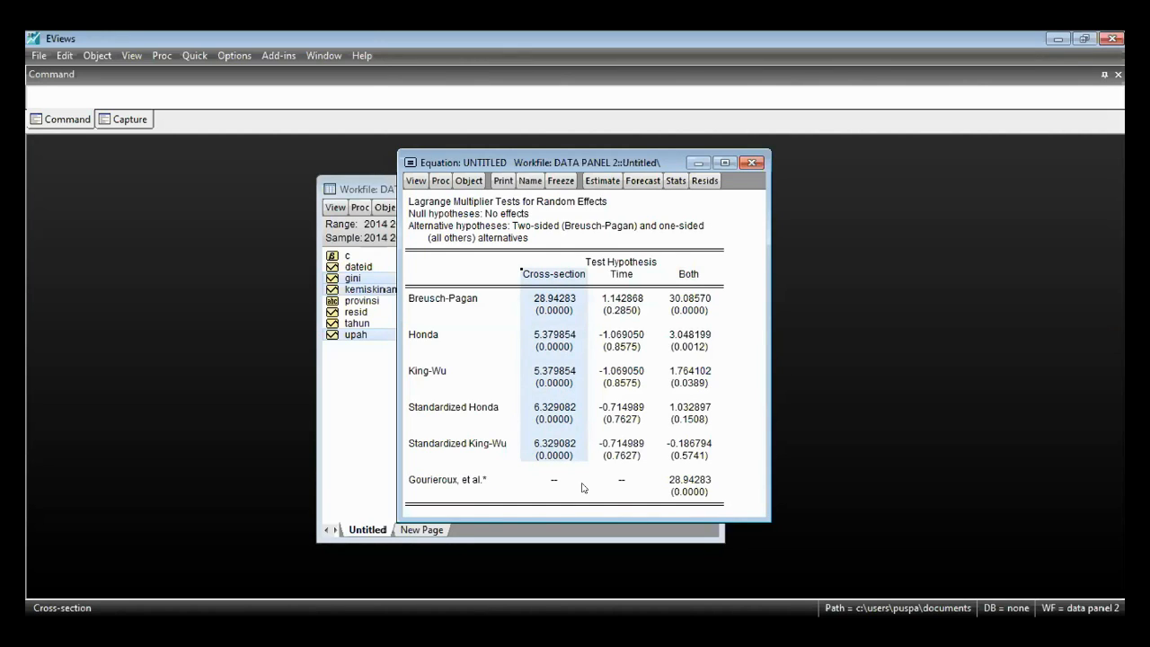
{"action": "left_click", "coordinate": [582, 486]}
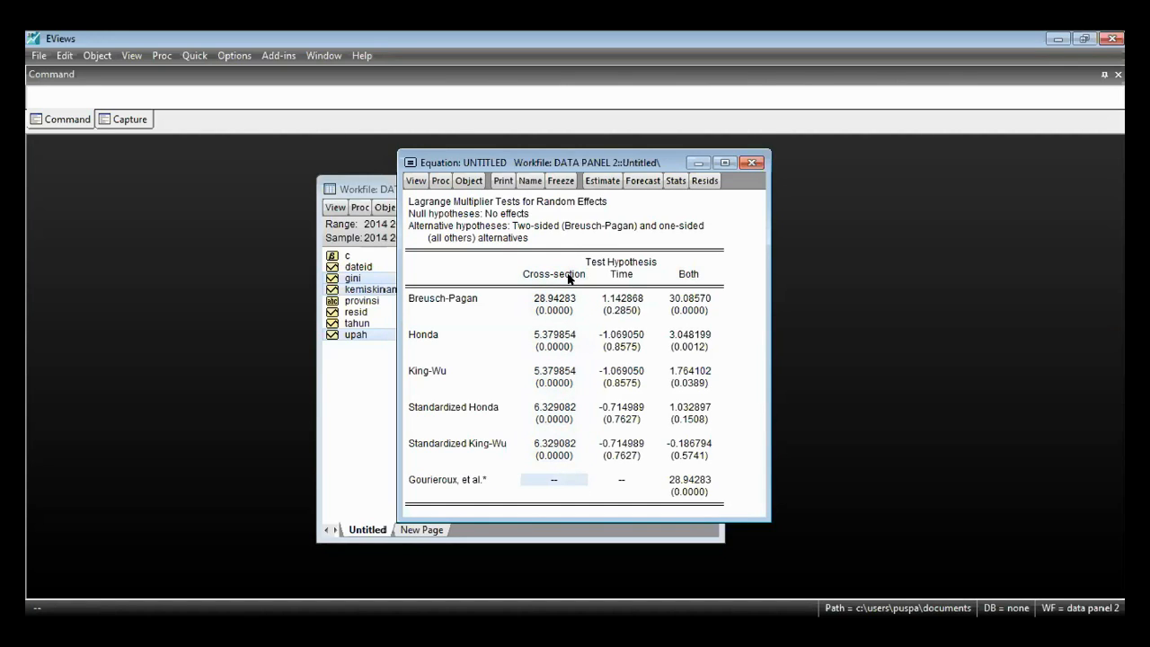
{"action": "left_click_drag", "start_coordinate": [569, 275], "coordinate": [556, 467]}
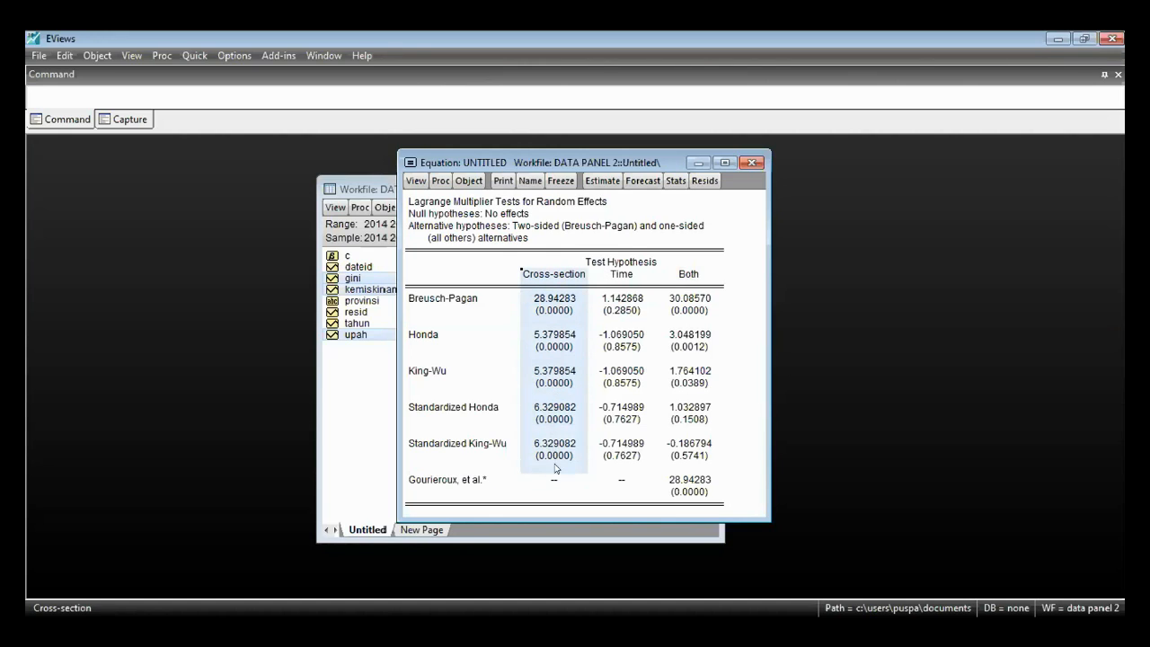
{"action": "left_click", "coordinate": [558, 298]}
{"action": "left_click", "coordinate": [558, 310]}
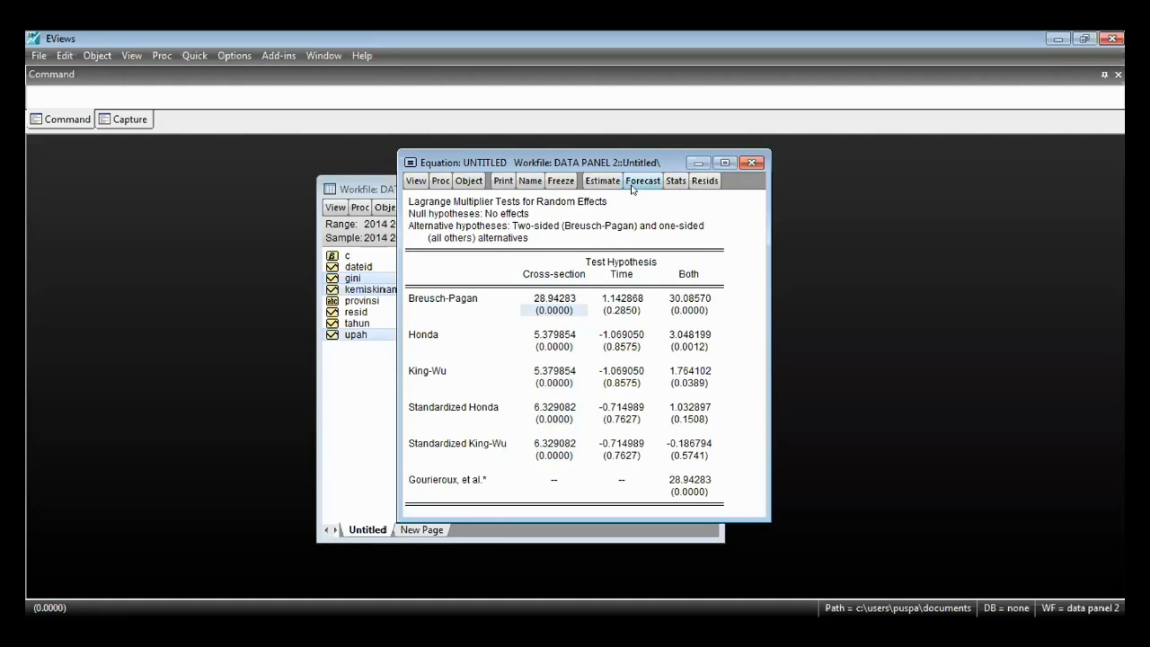
- Re-estimate gini log(kemiskinan) log(upah) c by least squares with cross-section and period effects at None
{"action": "left_click", "coordinate": [604, 180]}
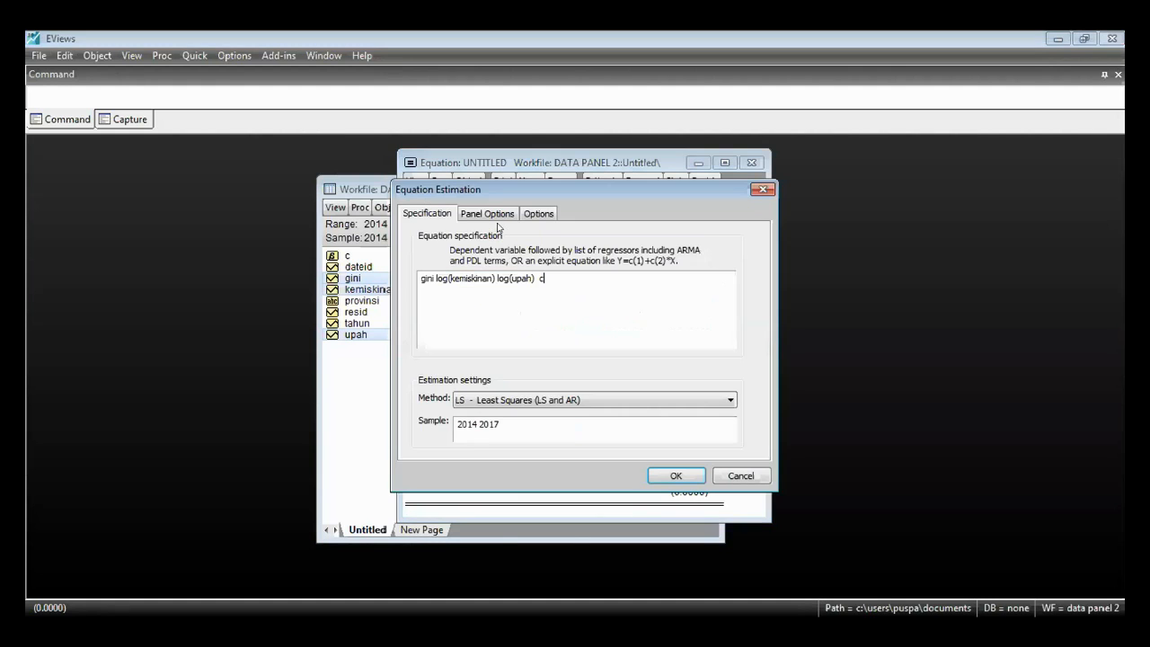
{"action": "left_click", "coordinate": [497, 215]}
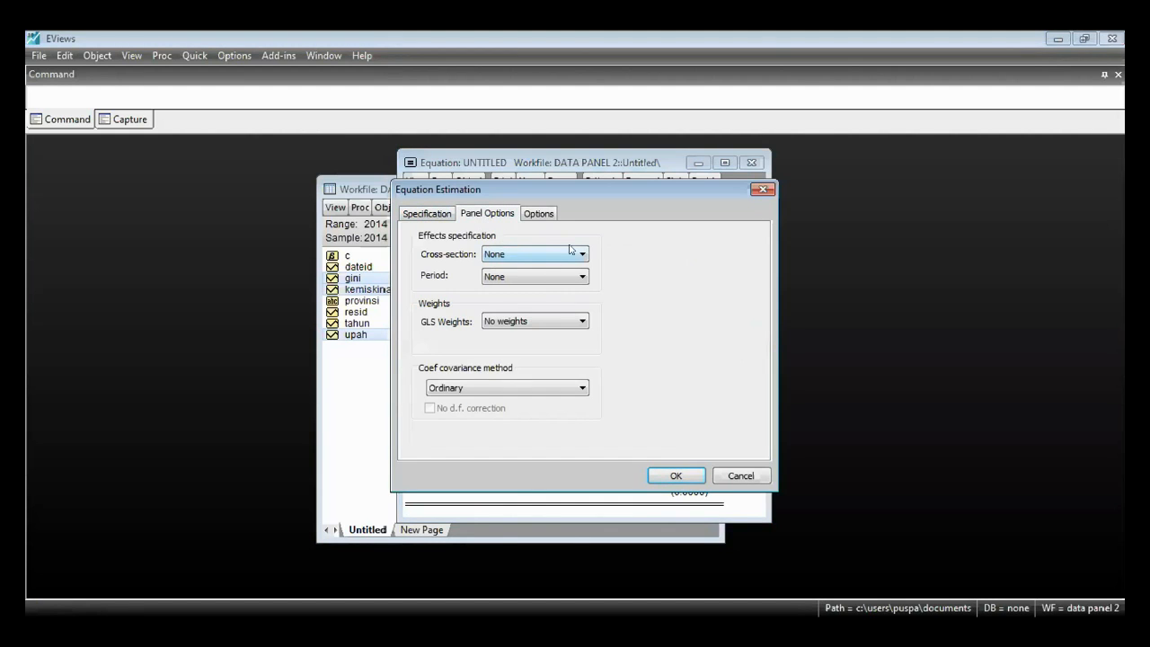
{"action": "left_click", "coordinate": [568, 254]}
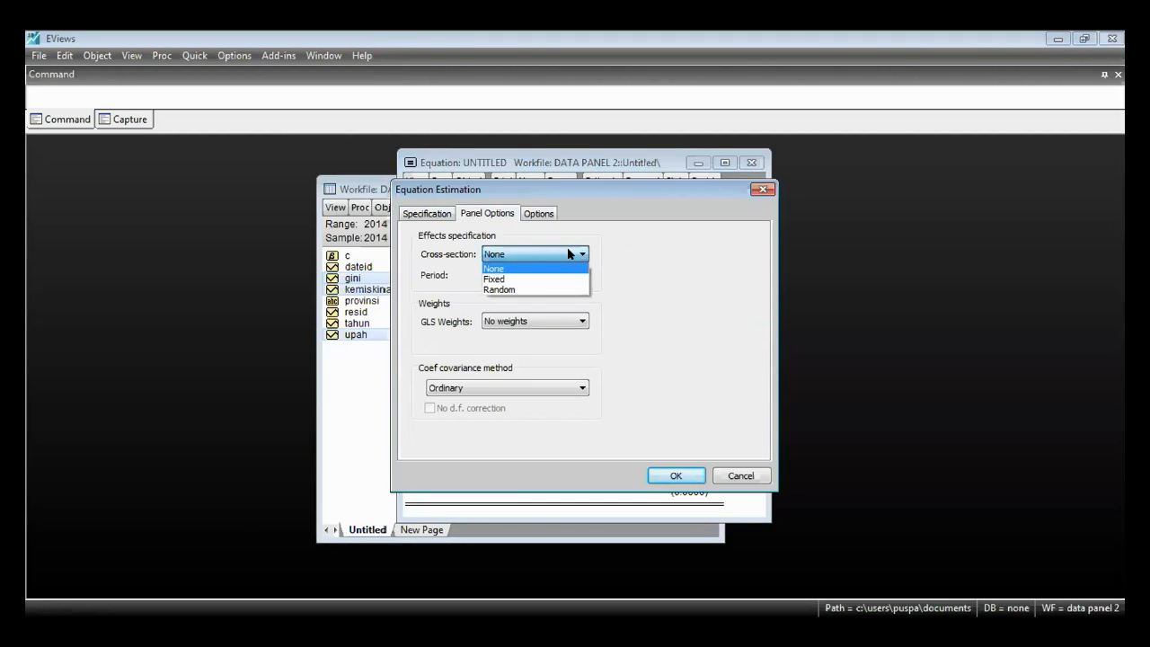
{"action": "left_click", "coordinate": [614, 272]}
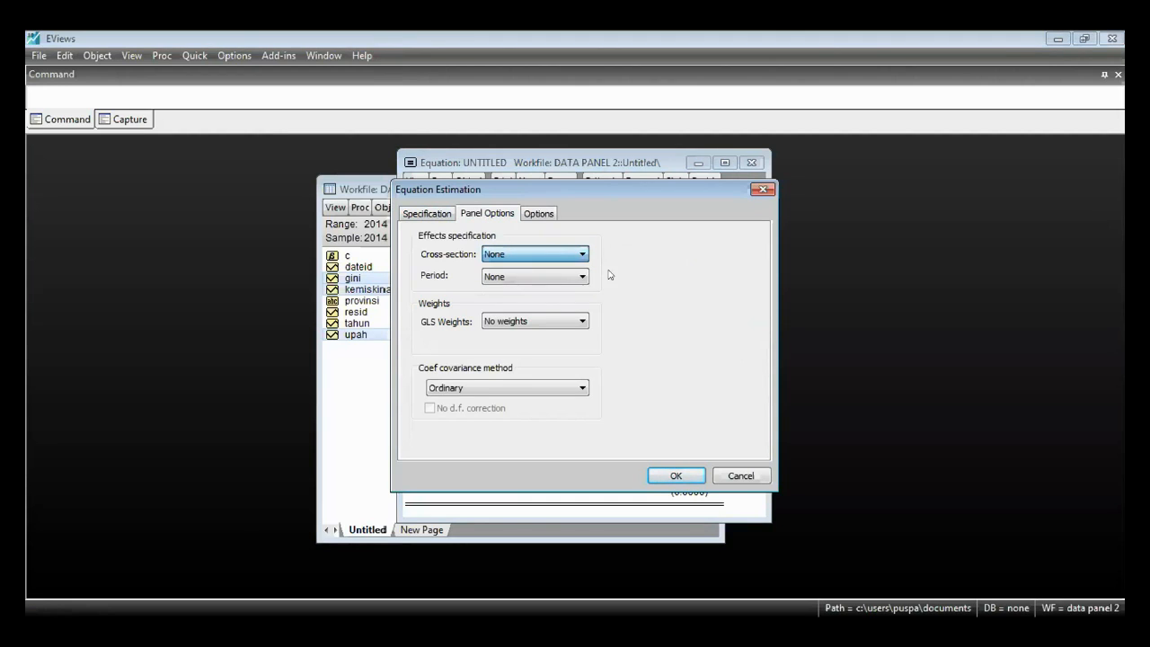
{"action": "left_click", "coordinate": [545, 278]}
{"action": "left_click", "coordinate": [640, 296]}
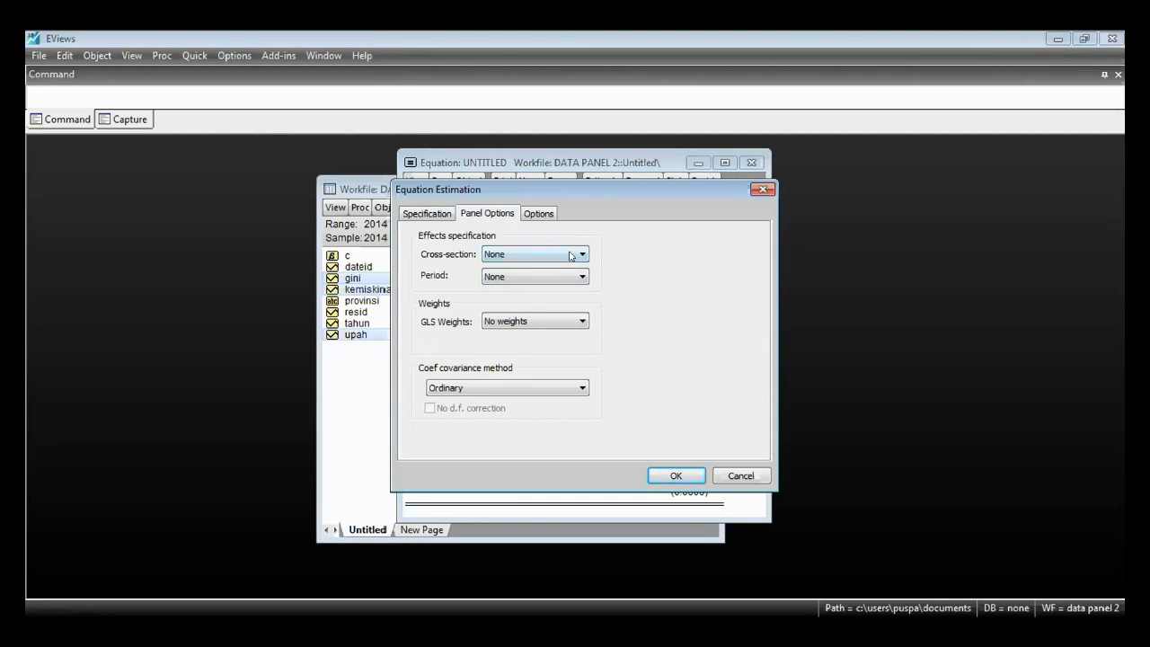
{"action": "left_click", "coordinate": [573, 256]}
{"action": "left_click", "coordinate": [688, 274]}
{"action": "left_click", "coordinate": [428, 213]}
{"action": "left_click", "coordinate": [495, 289]}
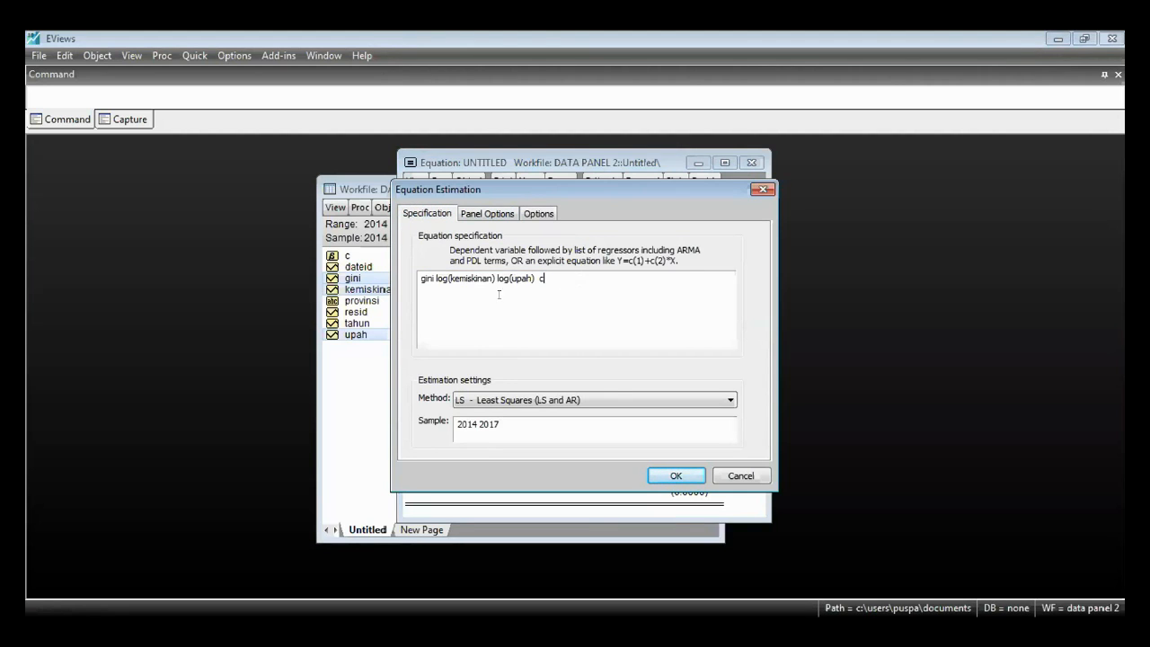
{"action": "left_click", "coordinate": [685, 474]}
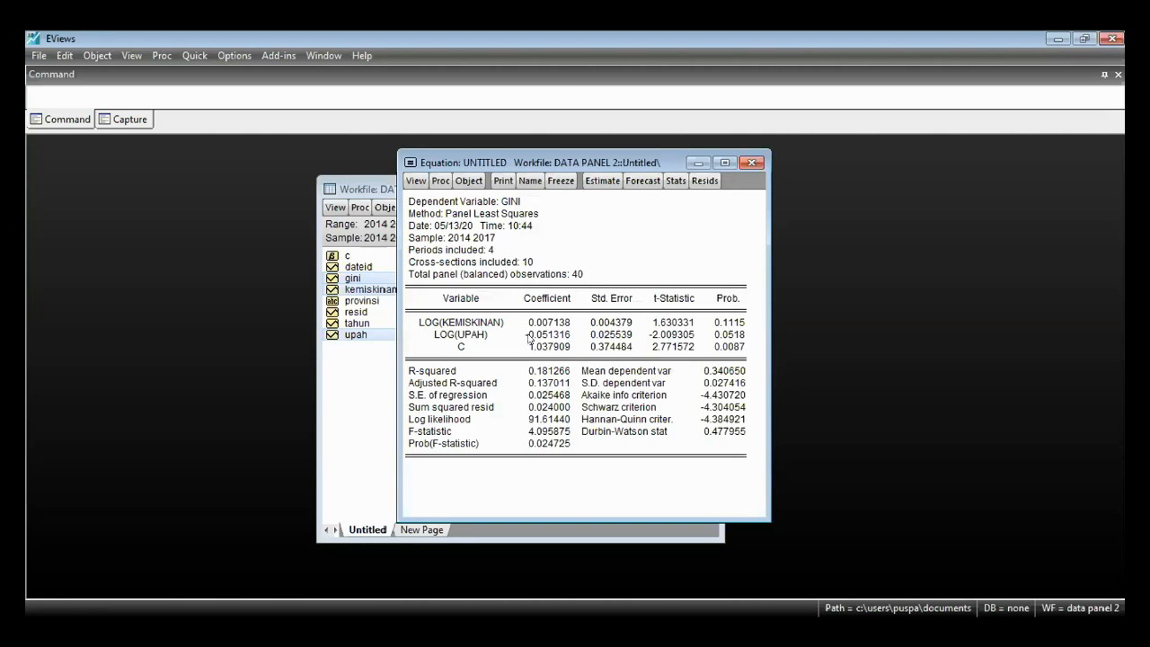
- Examine the LOG(UPAH) coefficient and probability, R-squared, adjusted R-squared, and the F-statistic with its probability in the least squares output
{"action": "left_click", "coordinate": [529, 336]}
{"action": "left_click", "coordinate": [725, 335]}
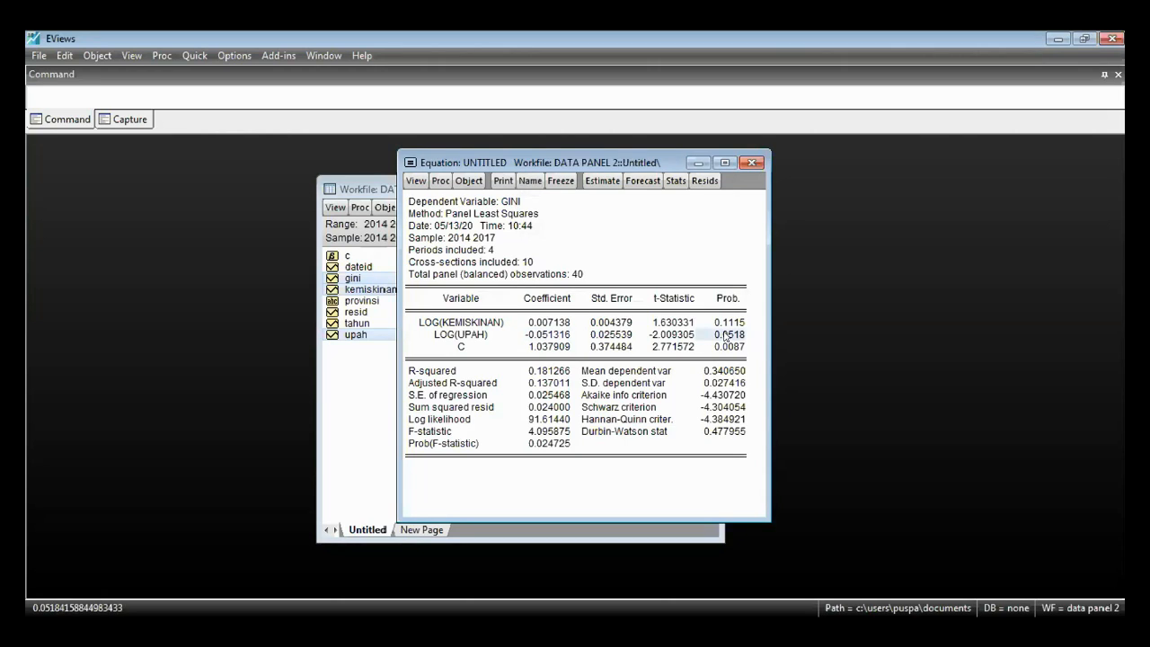
{"action": "left_click_drag", "start_coordinate": [541, 370], "coordinate": [543, 383]}
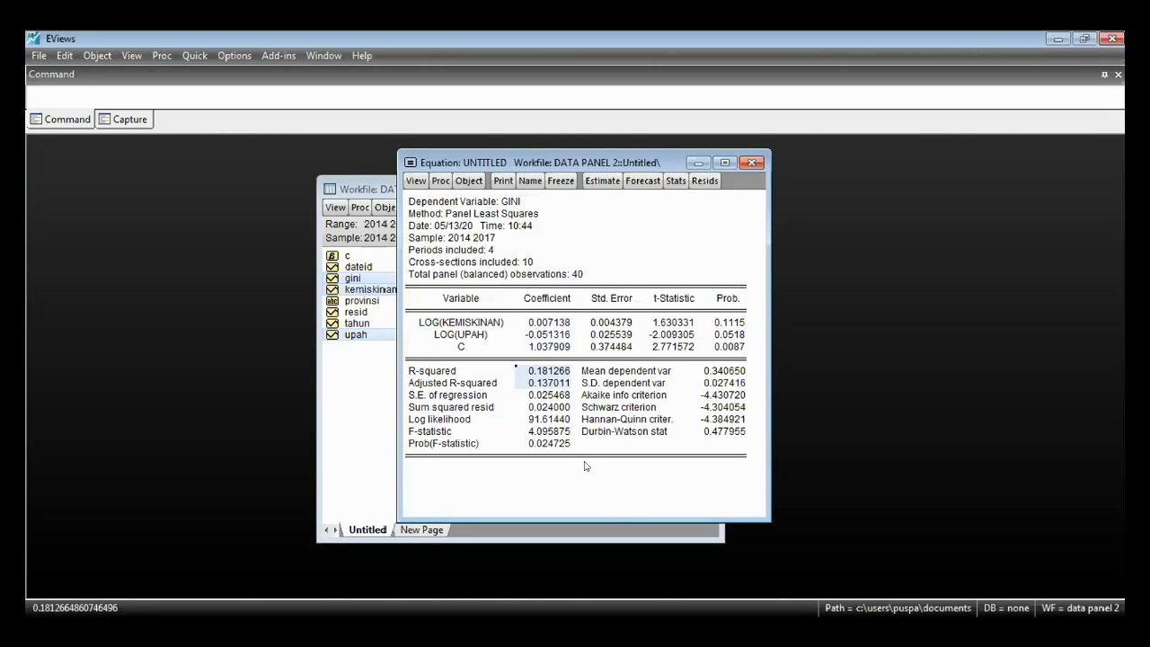
{"action": "left_click", "coordinate": [638, 490]}
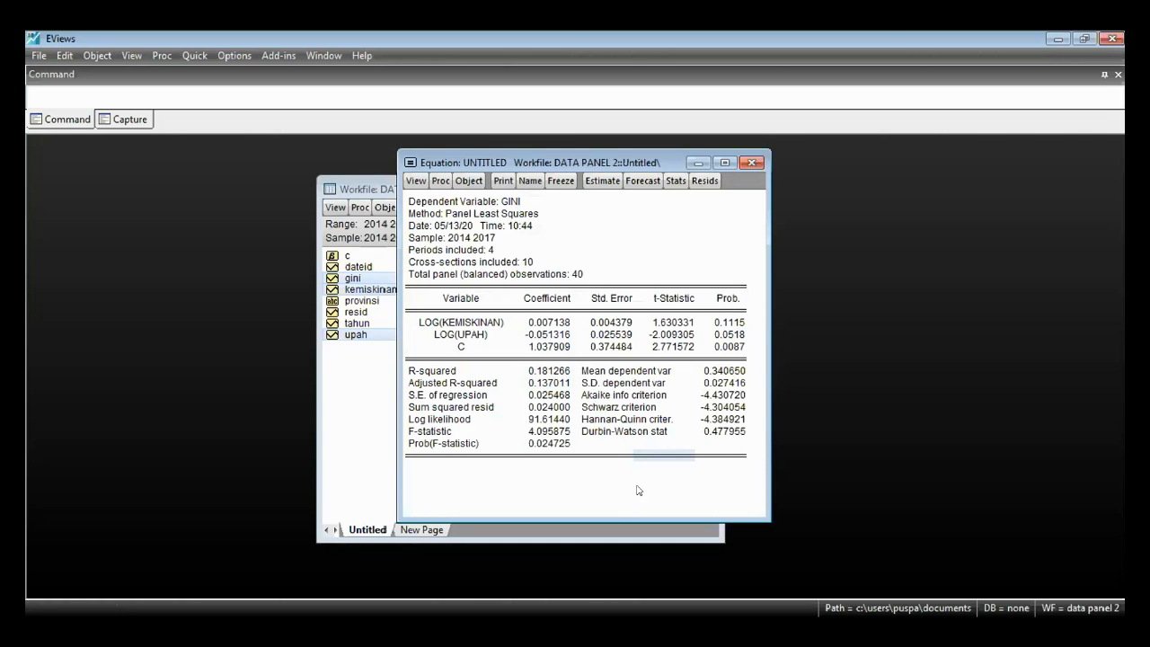
{"action": "left_click", "coordinate": [558, 372]}
{"action": "left_click", "coordinate": [545, 388]}
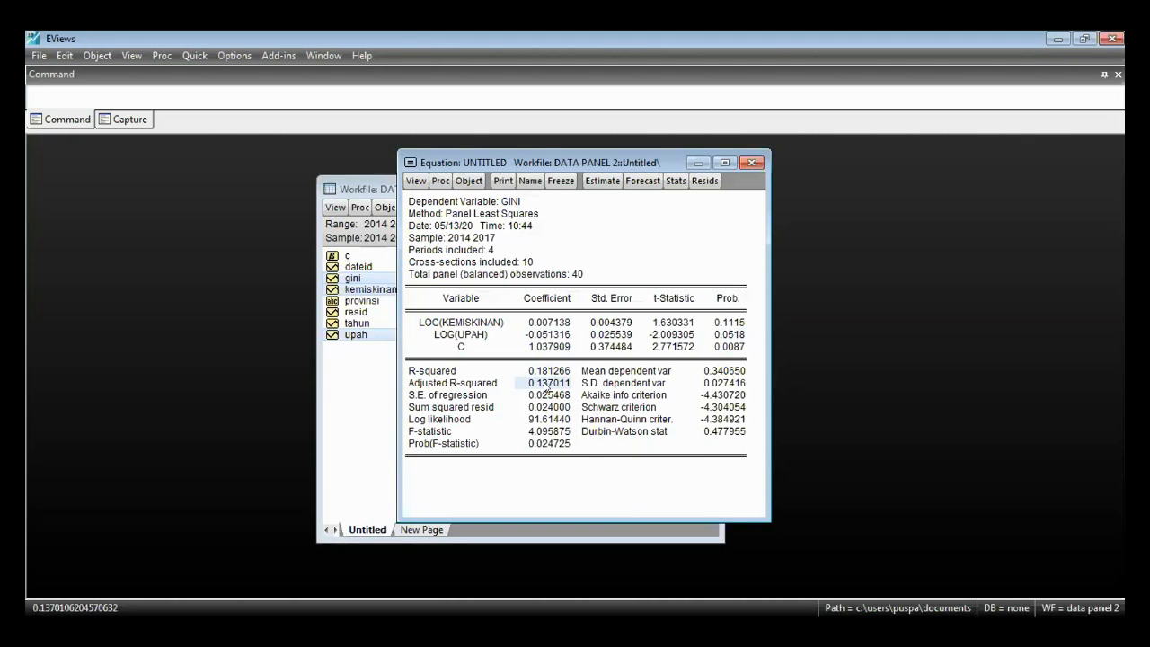
{"action": "left_click", "coordinate": [544, 444]}
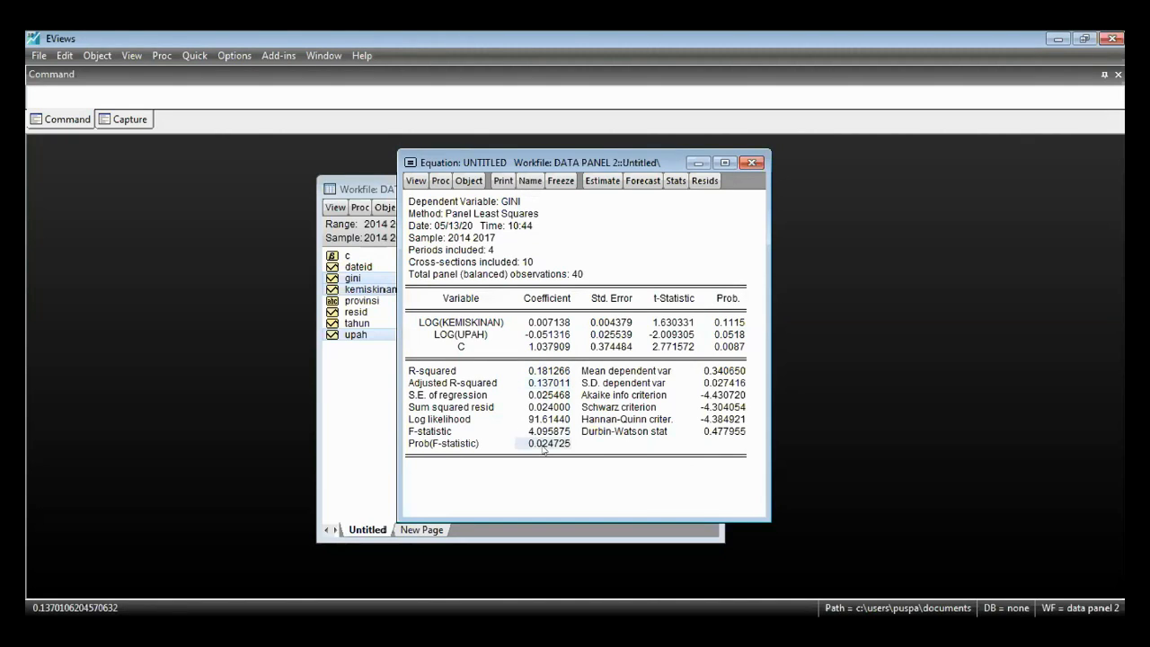
{"action": "left_click", "coordinate": [540, 384]}
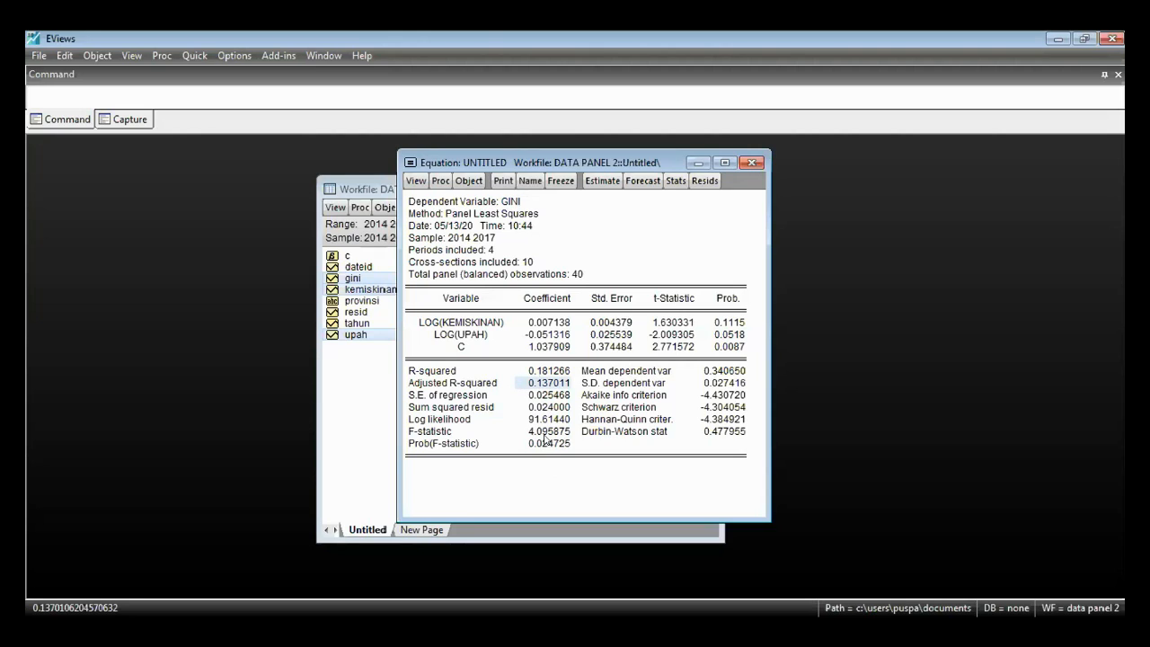
{"action": "left_click_drag", "start_coordinate": [547, 431], "coordinate": [549, 444]}
{"action": "left_click", "coordinate": [579, 484]}
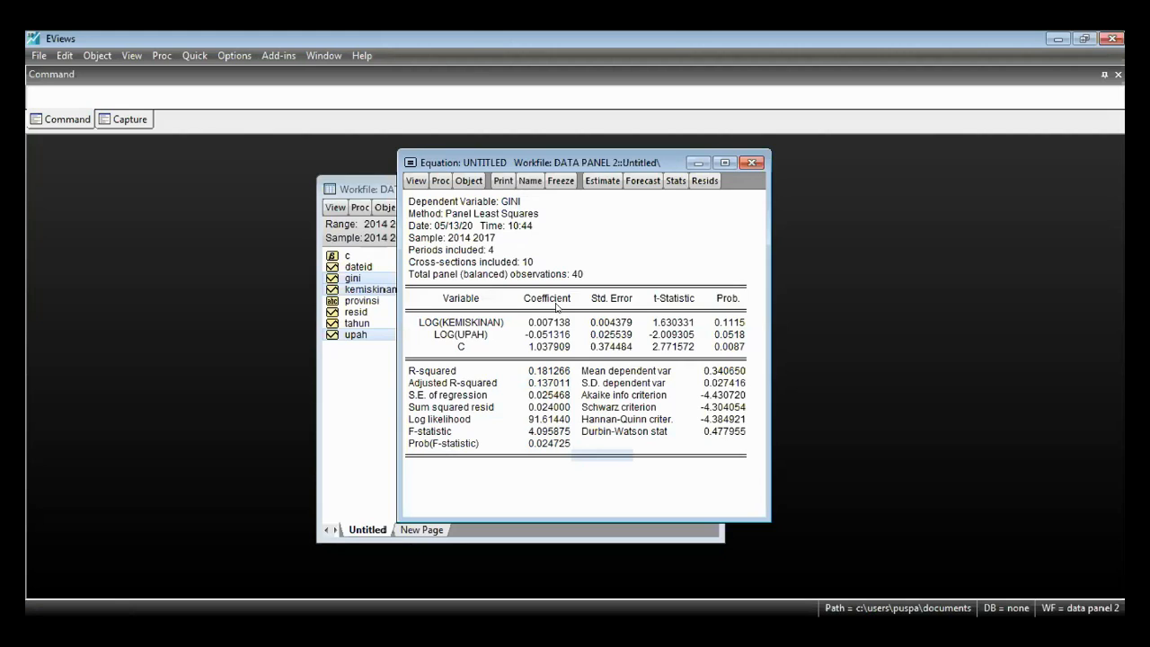
- Review both regressor coefficients alongside R-squared, the F-statistic and the Durbin-Watson stat, and recheck the LOG(UPAH) probability
{"action": "left_click_drag", "start_coordinate": [559, 373], "coordinate": [558, 385]}
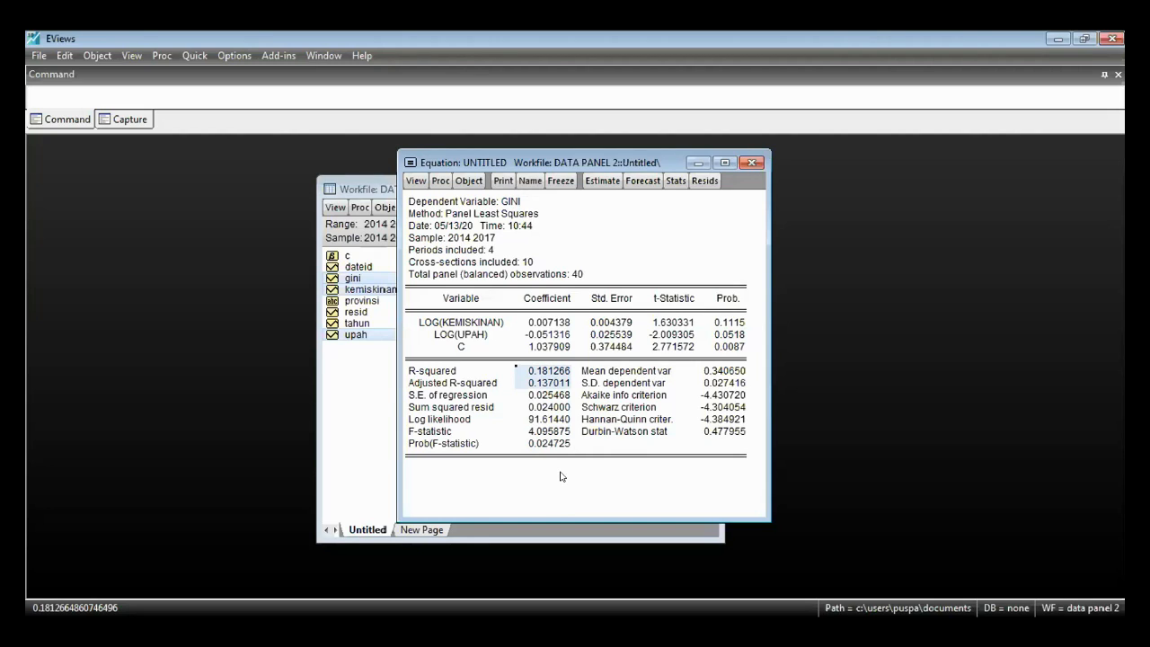
{"action": "left_click_drag", "start_coordinate": [564, 322], "coordinate": [563, 335]}
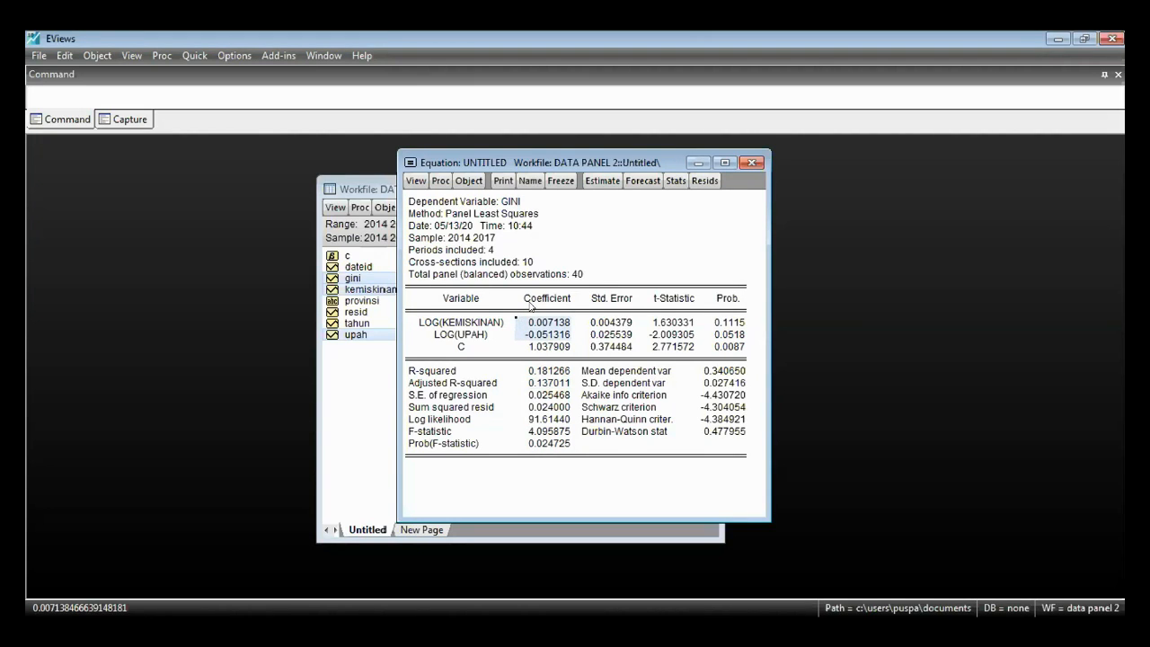
{"action": "left_click", "coordinate": [536, 322]}
{"action": "left_click", "coordinate": [544, 335]}
{"action": "left_click", "coordinate": [545, 326]}
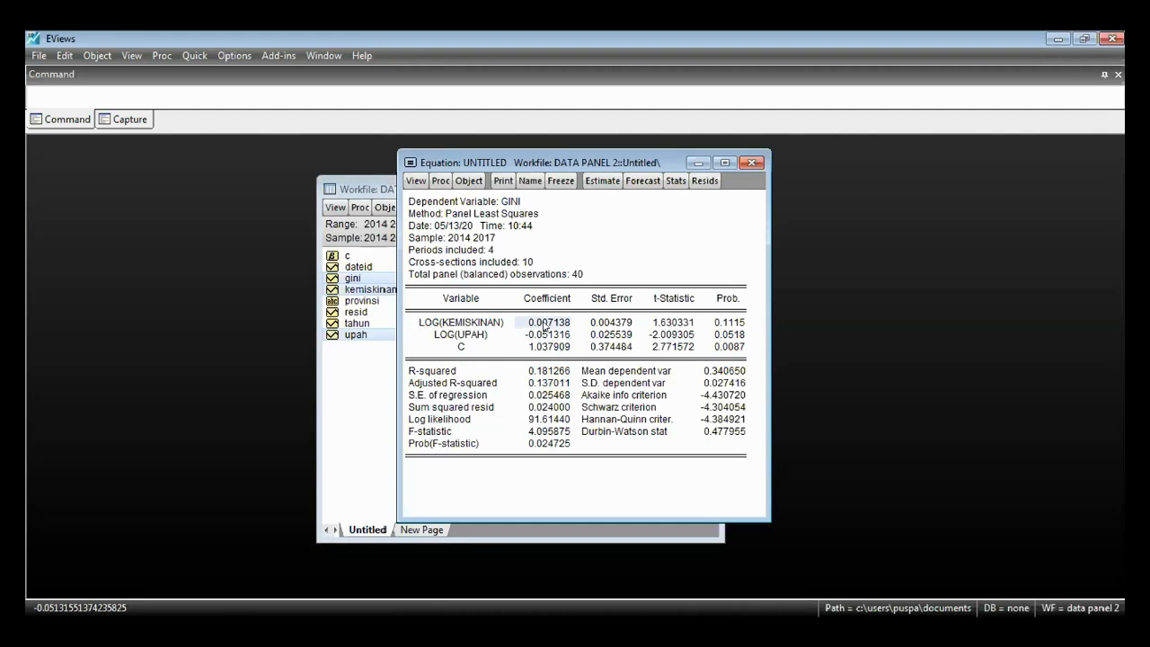
{"action": "left_click_drag", "start_coordinate": [560, 372], "coordinate": [558, 387]}
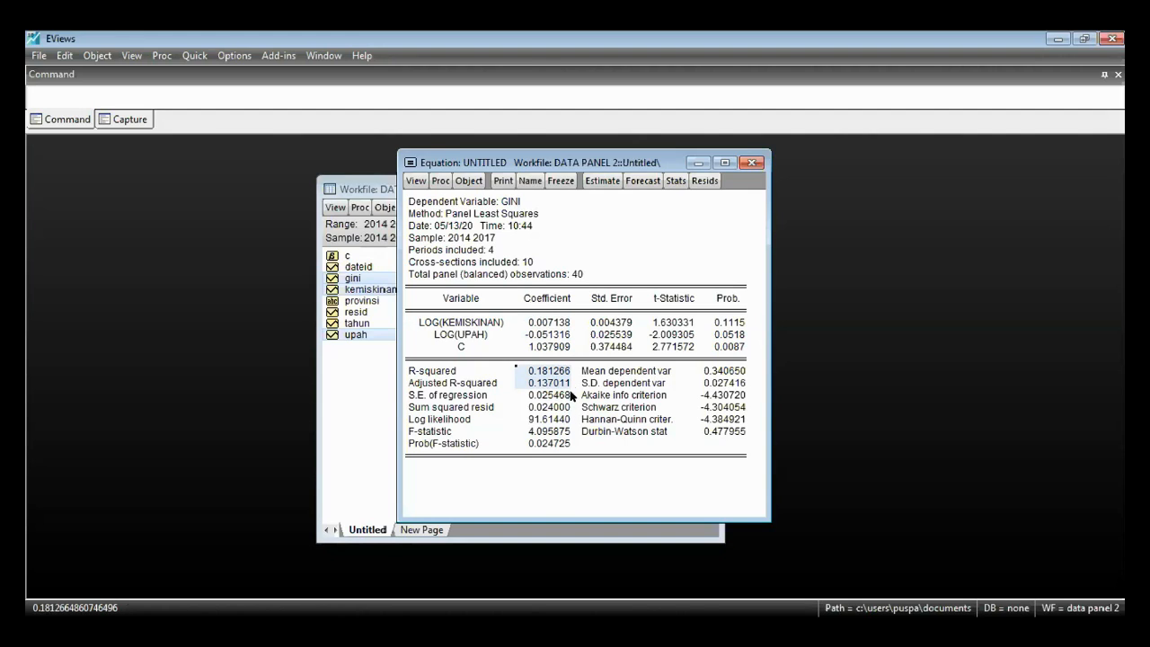
{"action": "left_click", "coordinate": [549, 373]}
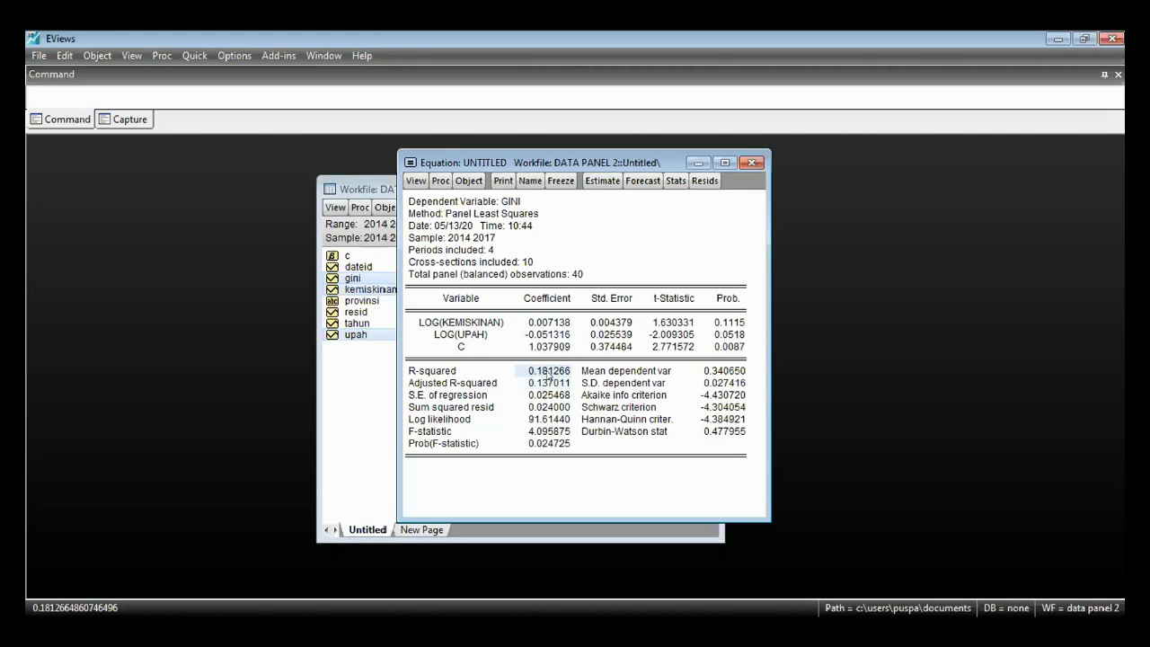
{"action": "left_click", "coordinate": [550, 384]}
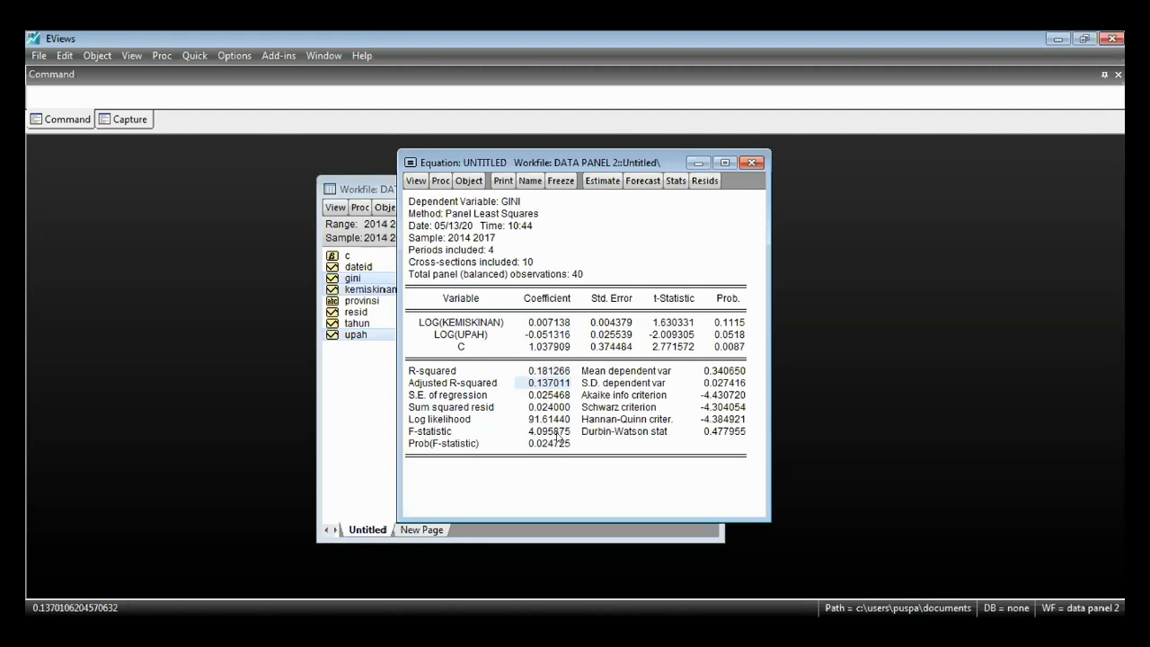
{"action": "left_click_drag", "start_coordinate": [557, 433], "coordinate": [559, 449]}
{"action": "left_click_drag", "start_coordinate": [629, 433], "coordinate": [736, 433]}
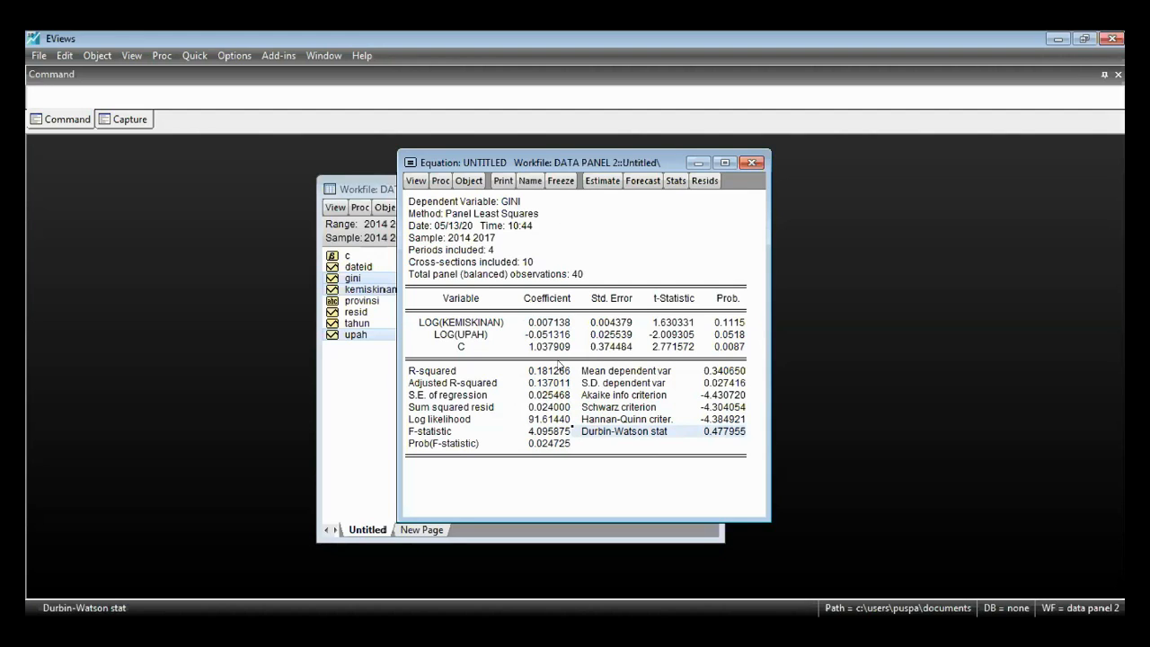
{"action": "left_click_drag", "start_coordinate": [536, 322], "coordinate": [539, 334]}
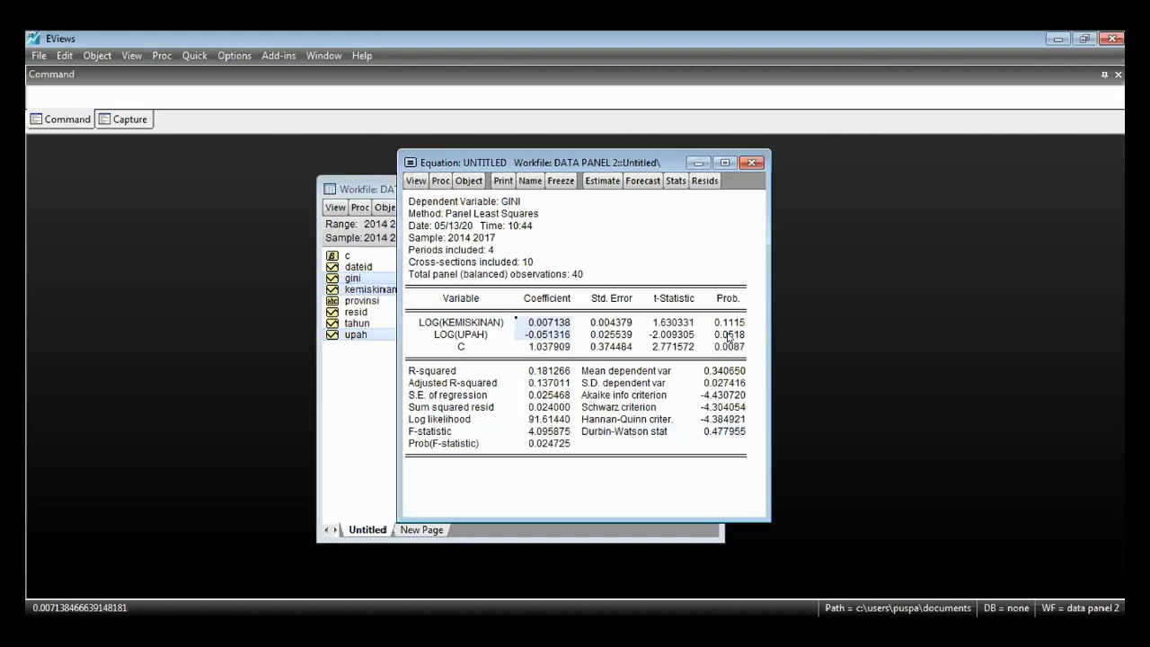
{"action": "left_click", "coordinate": [730, 336]}
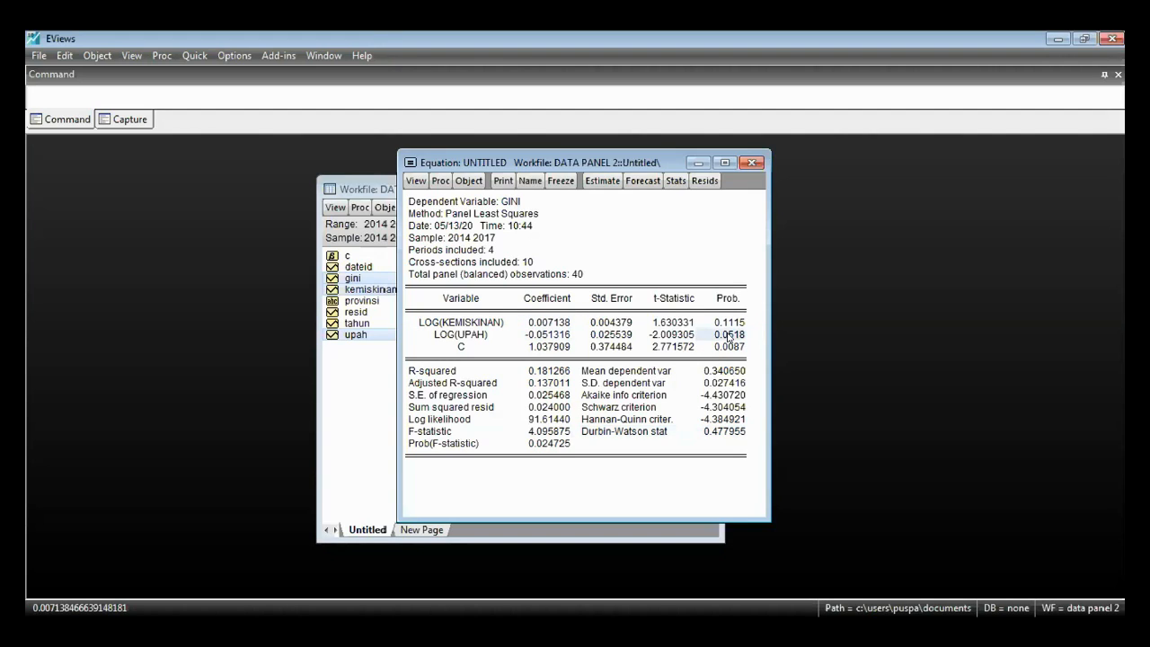
{"action": "left_click", "coordinate": [730, 336]}
- Re-estimate gini log(kemiskinan) log(upah) c by least squares with cross-section effects set to Fixed and period effects at None
{"action": "left_click", "coordinate": [602, 182]}
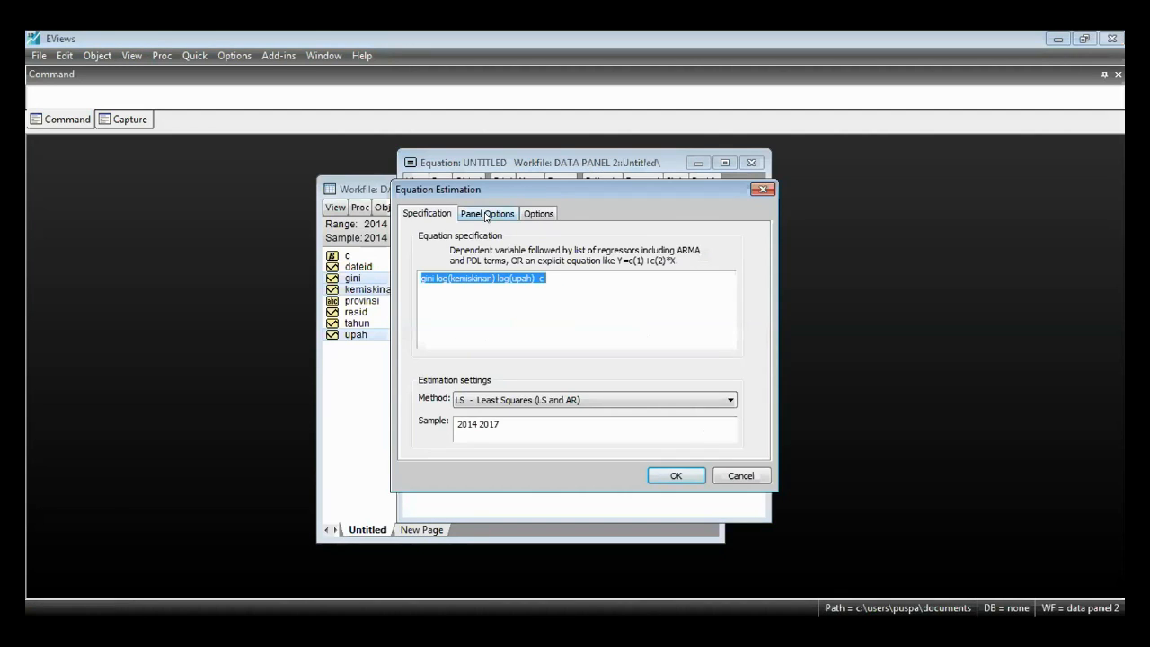
{"action": "left_click", "coordinate": [486, 214]}
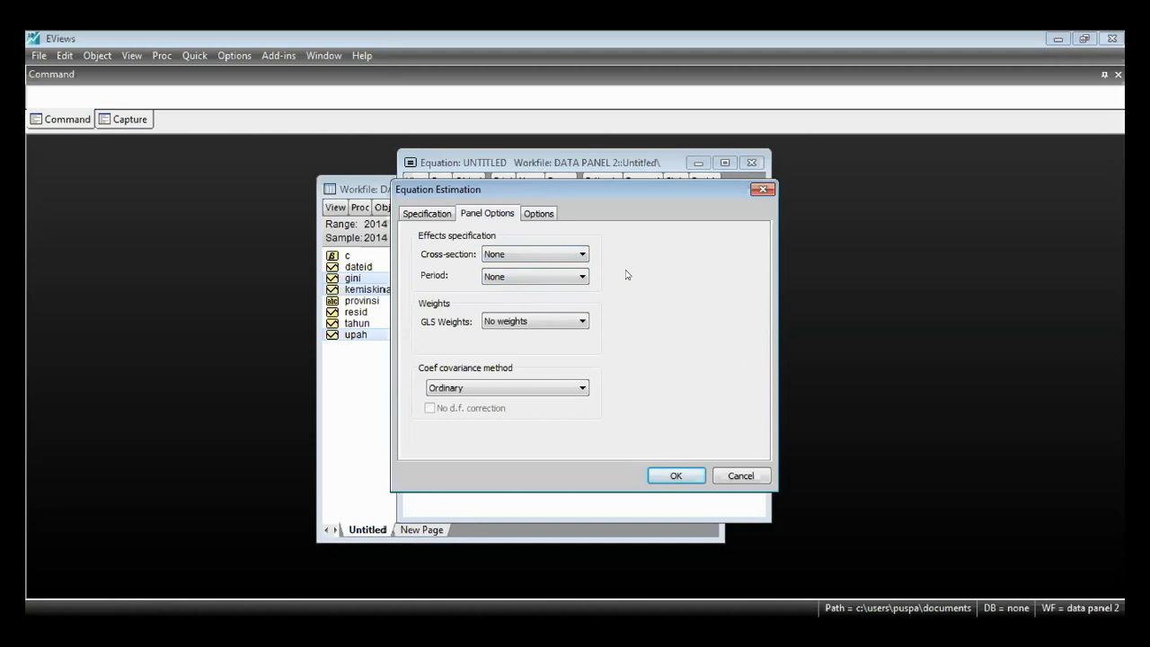
{"action": "left_click", "coordinate": [575, 255]}
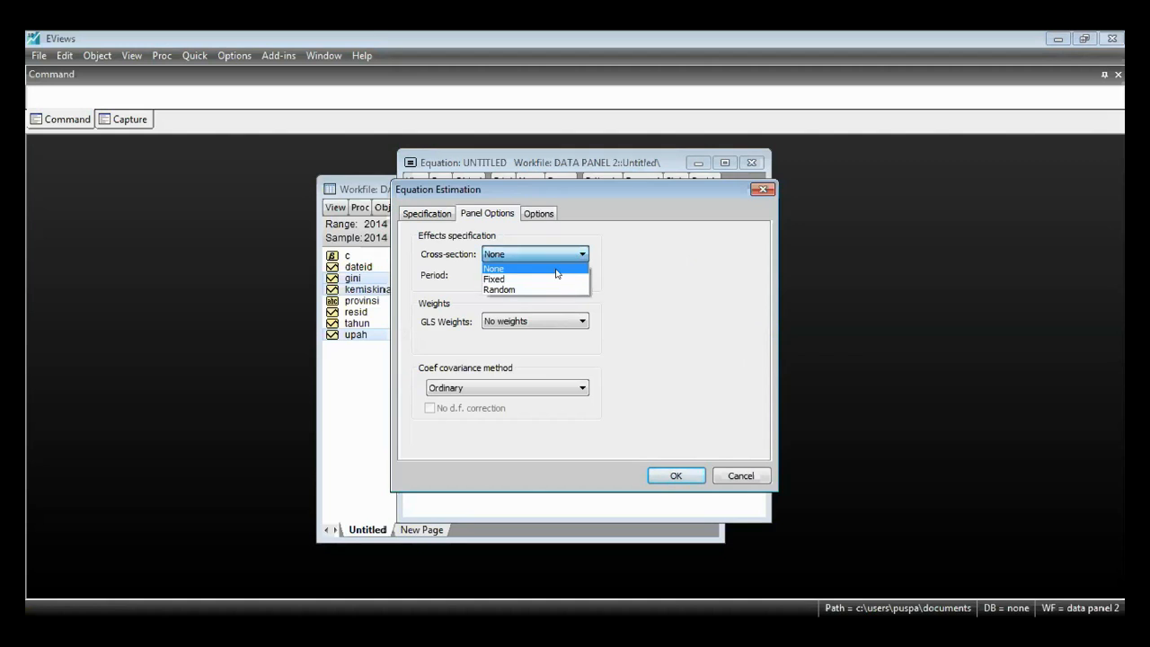
{"action": "left_click", "coordinate": [557, 280]}
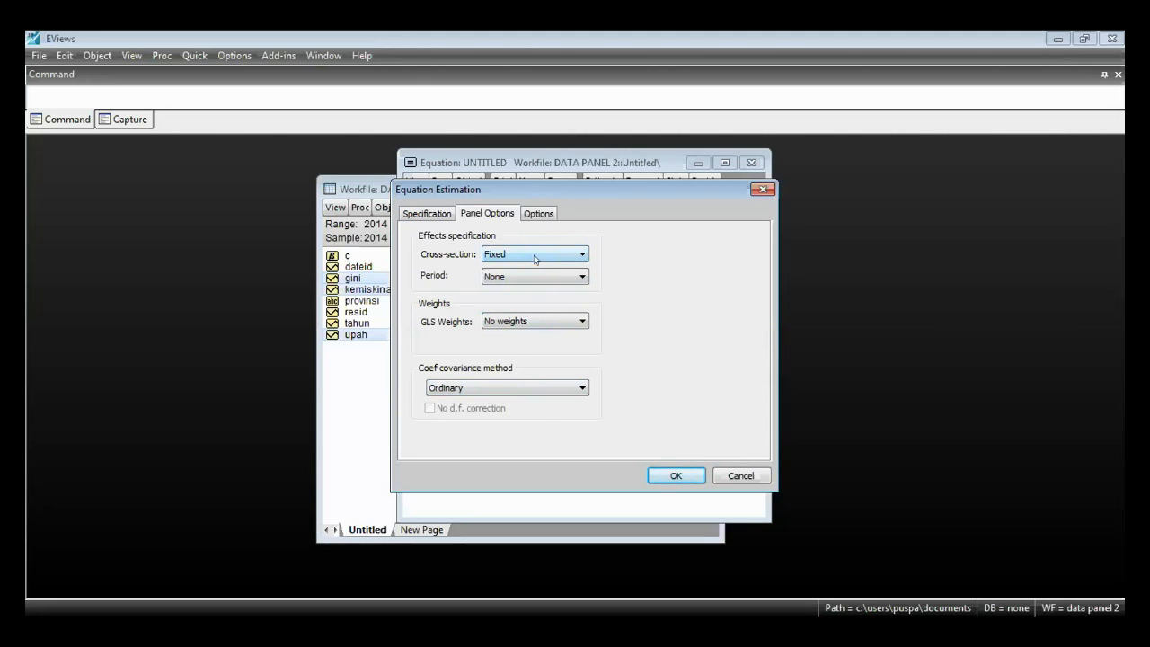
{"action": "left_click", "coordinate": [676, 474]}
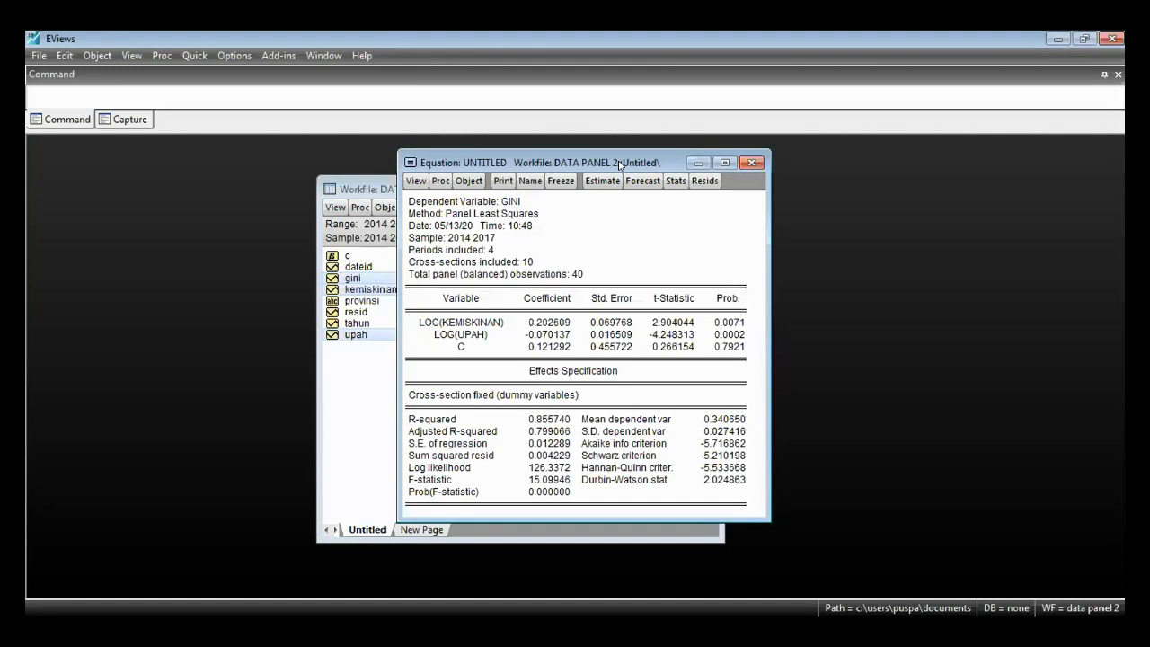
- Freeze the fixed effects output as a table and place it beside the equation window
{"action": "left_click_drag", "start_coordinate": [619, 163], "coordinate": [397, 167]}
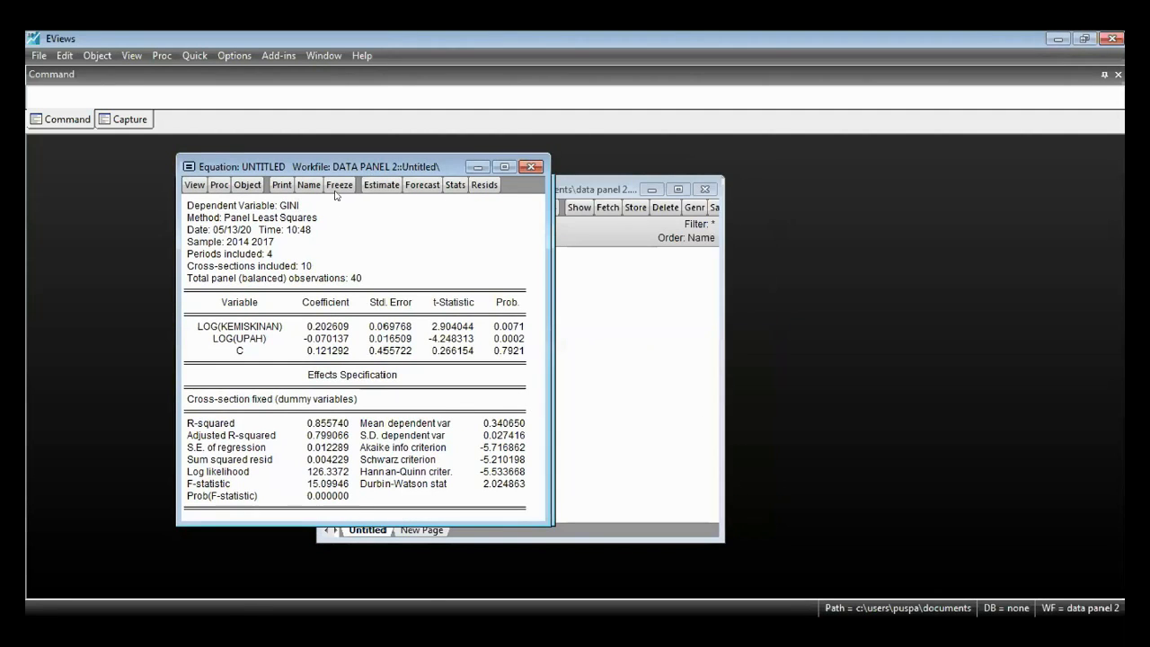
{"action": "left_click", "coordinate": [301, 190]}
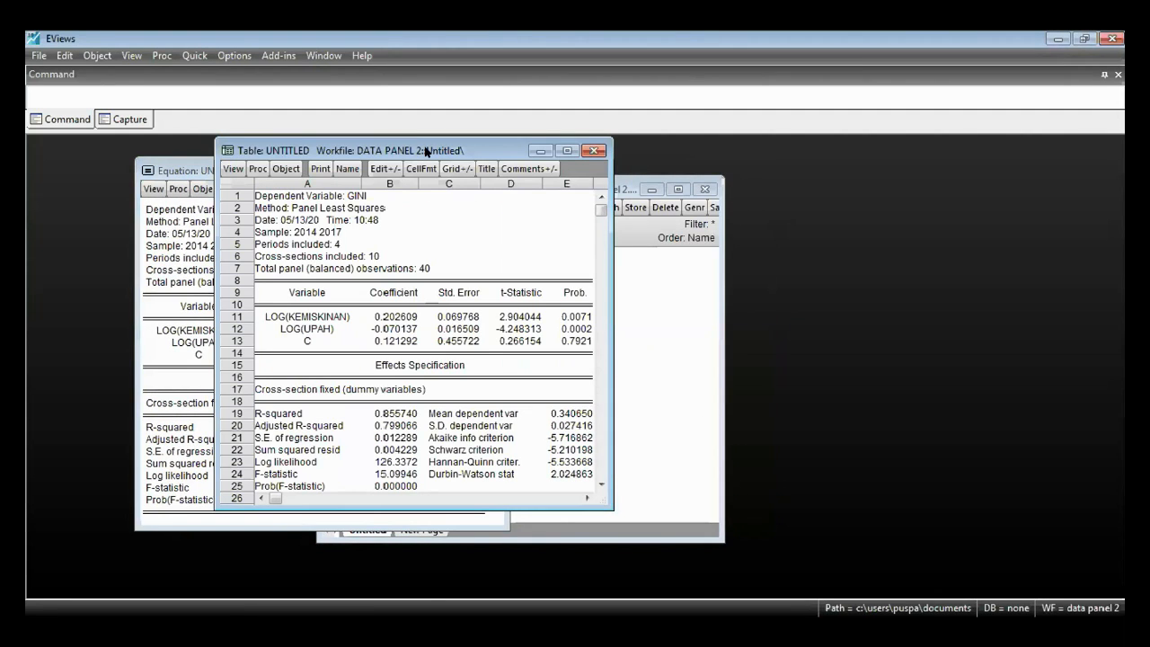
{"action": "left_click_drag", "start_coordinate": [427, 151], "coordinate": [728, 165]}
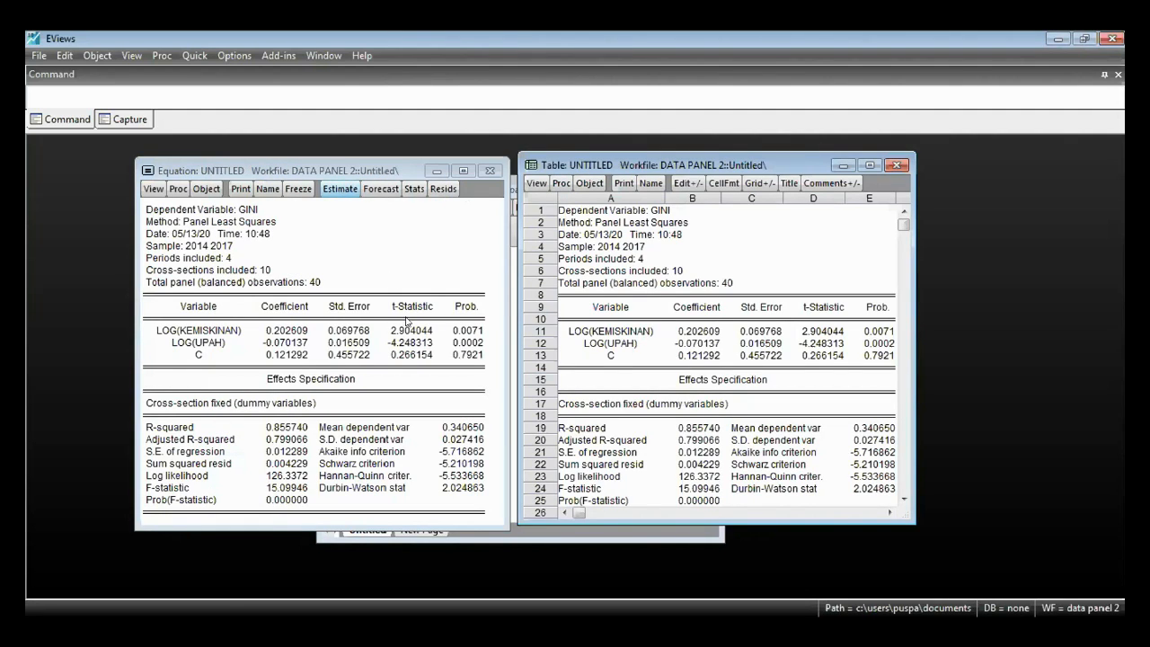
- Examine the coefficients and probabilities of both regressors, R-squared, adjusted R-squared and the dummy variables note in the fixed effects output
{"action": "left_click", "coordinate": [286, 331]}
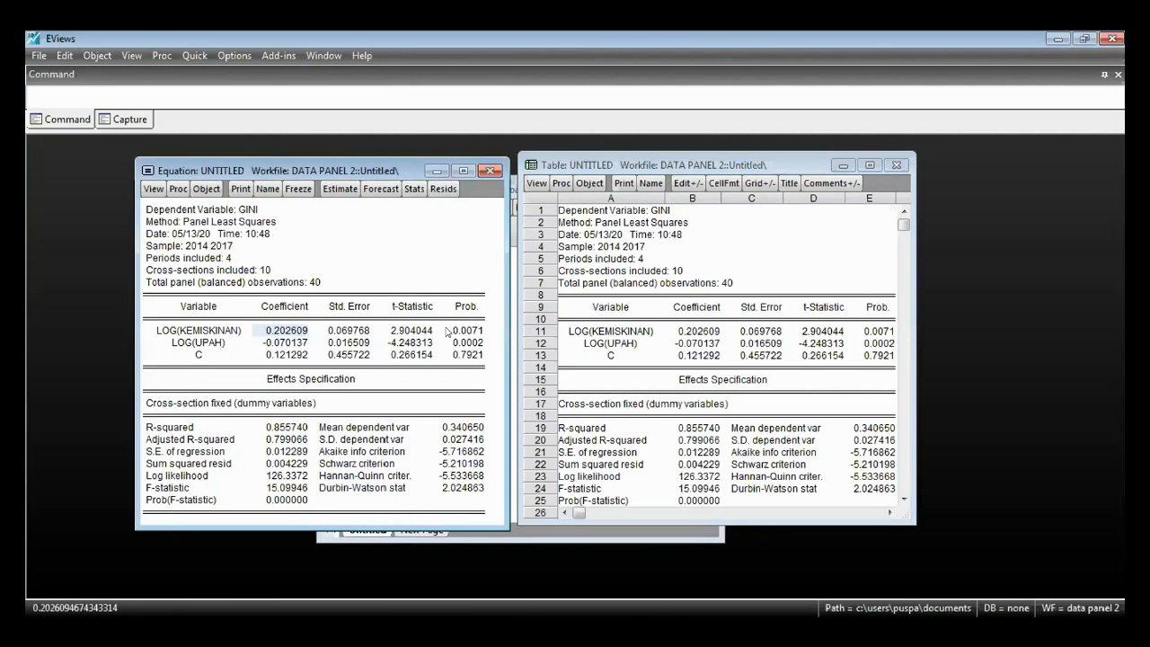
{"action": "left_click", "coordinate": [457, 333]}
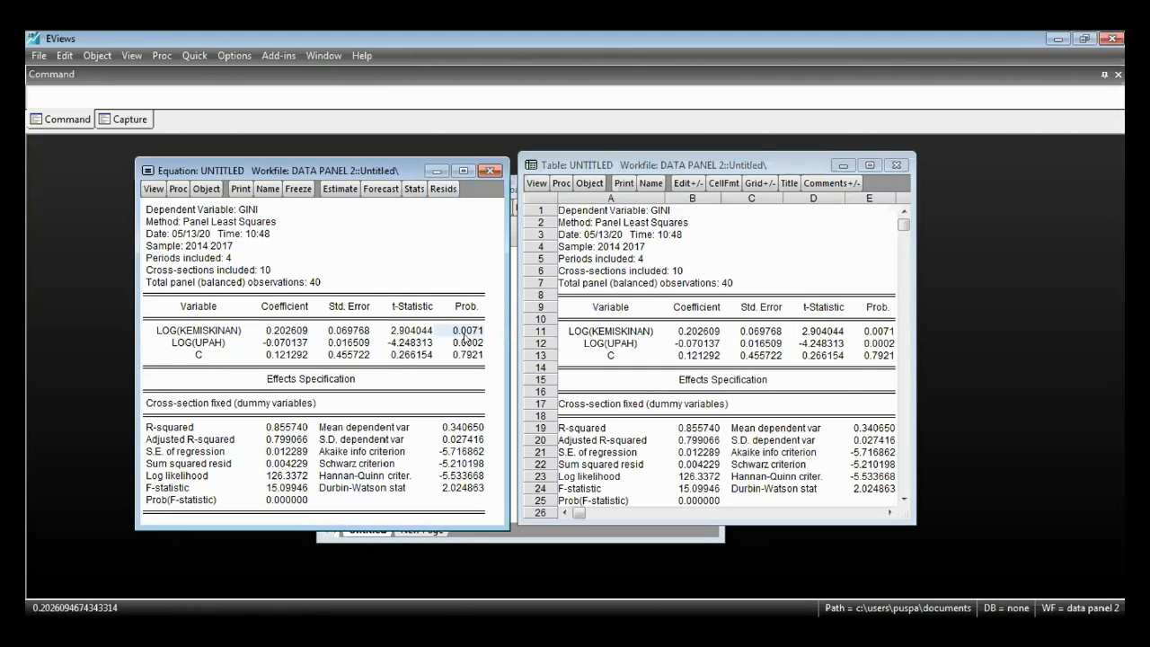
{"action": "left_click", "coordinate": [467, 342]}
{"action": "left_click", "coordinate": [458, 331], "text": "shift"}
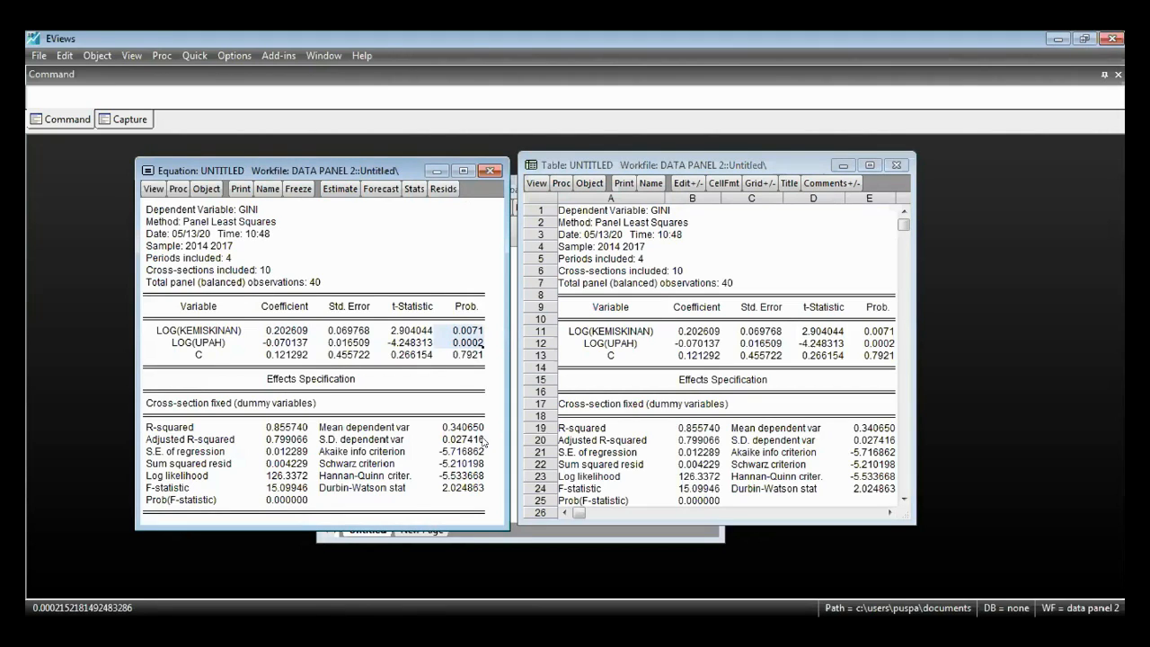
{"action": "left_click", "coordinate": [277, 343]}
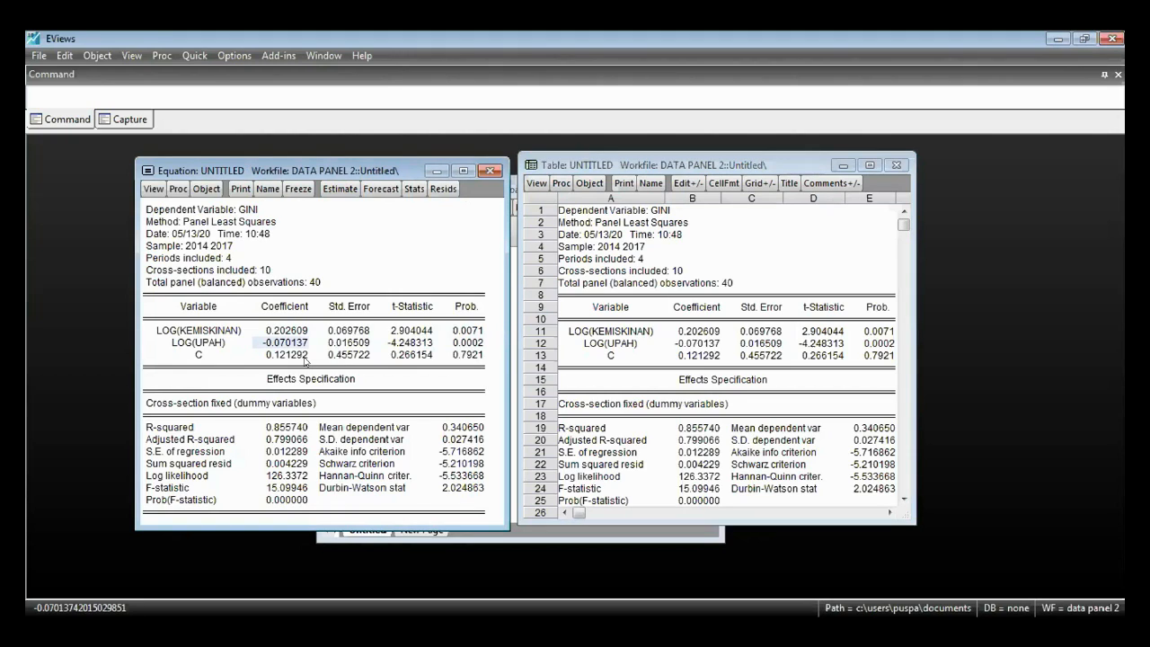
{"action": "left_click", "coordinate": [296, 330]}
{"action": "left_click", "coordinate": [296, 344]}
{"action": "left_click_drag", "start_coordinate": [289, 430], "coordinate": [288, 440]}
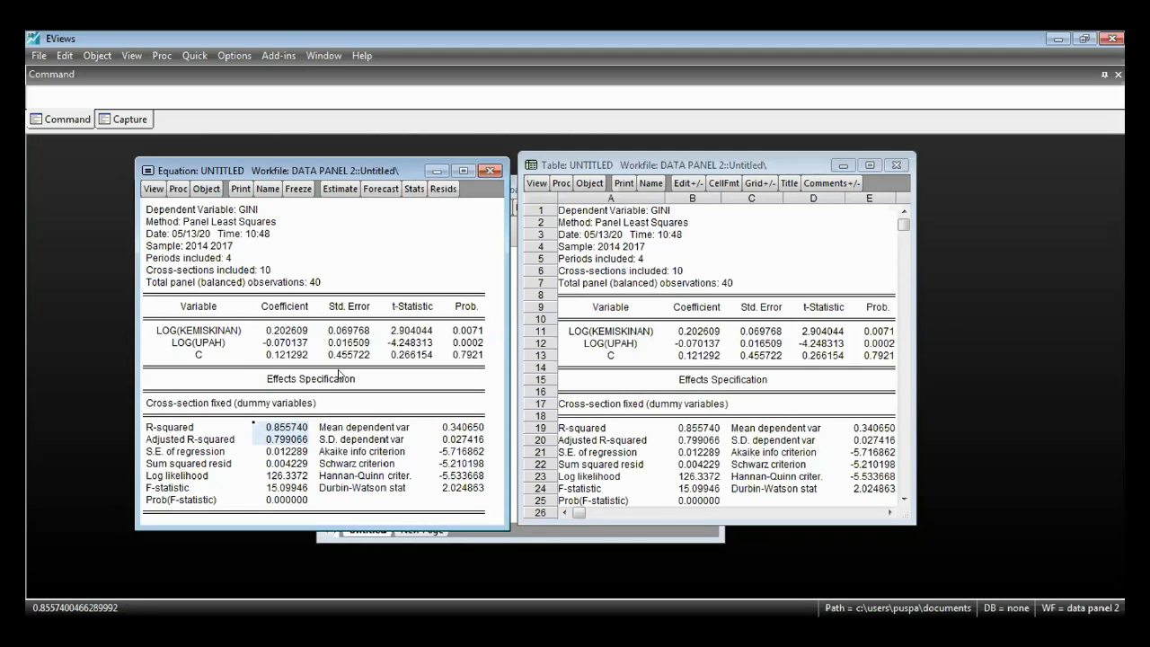
{"action": "left_click", "coordinate": [261, 406]}
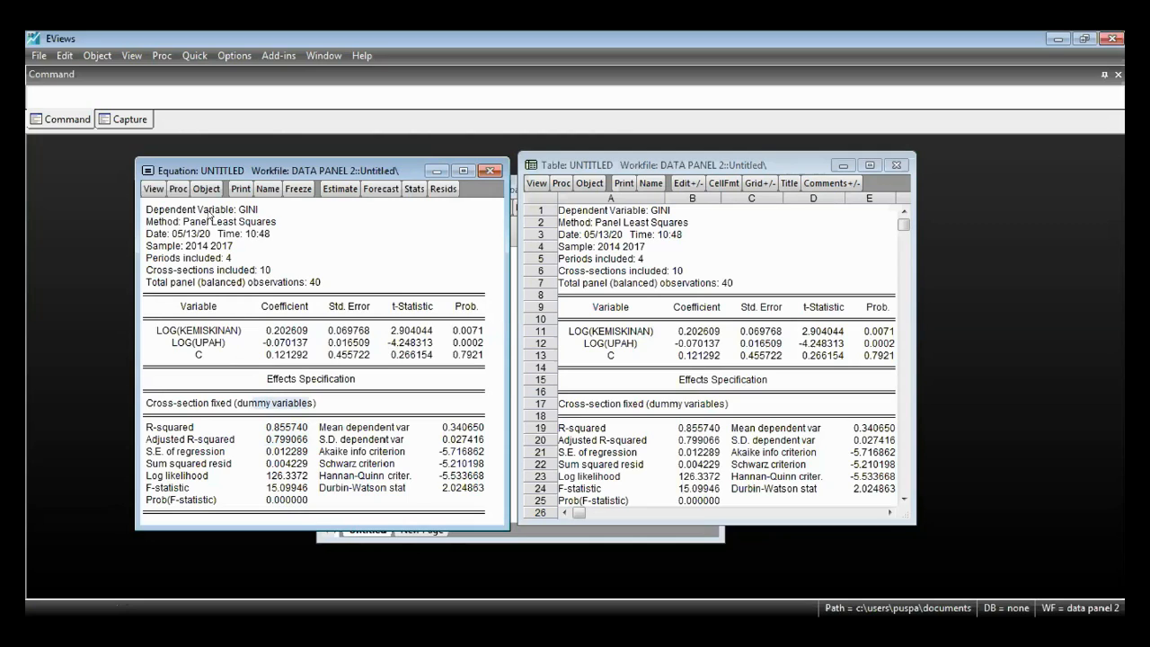
{"action": "left_click", "coordinate": [154, 189]}
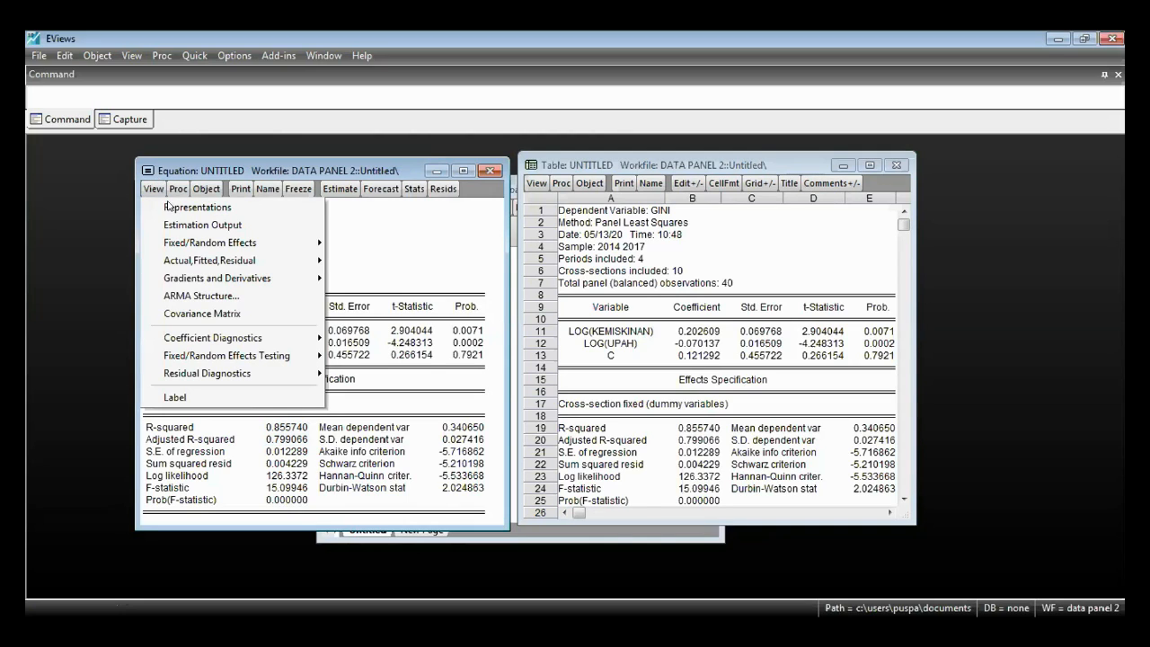
{"action": "mouse_move", "coordinate": [203, 244]}
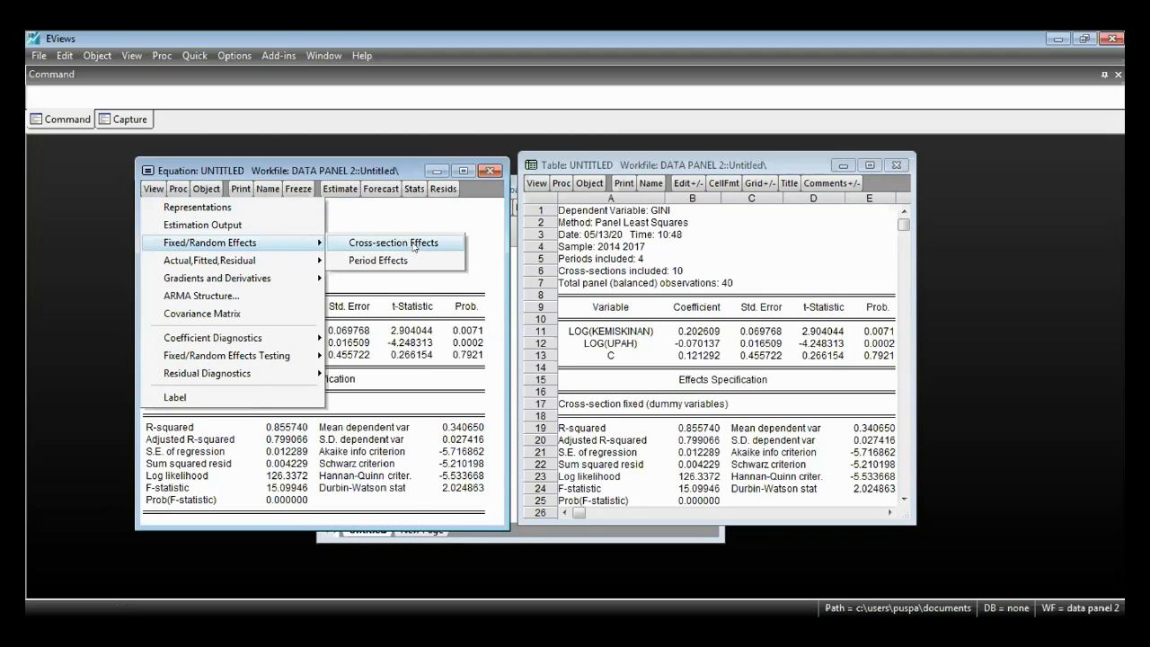
{"action": "left_click", "coordinate": [427, 393]}
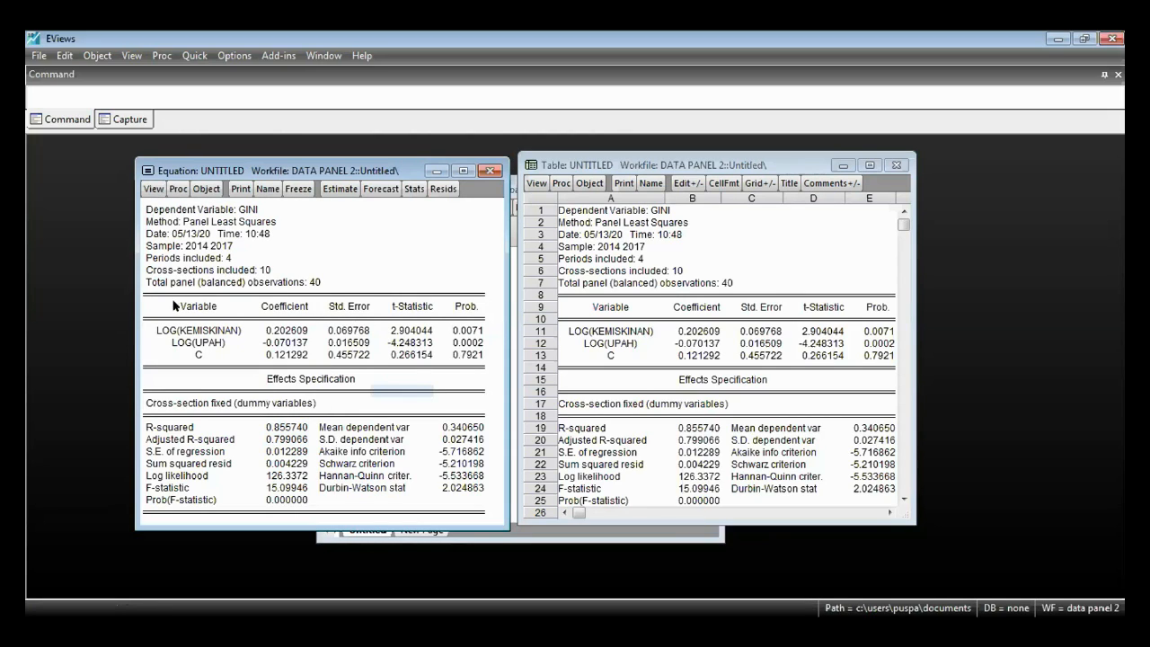
- Display the equation's cross-section fixed effects and examine the Effect values for all provinces from aceh to kepriau
{"action": "left_click_drag", "start_coordinate": [175, 306], "coordinate": [482, 359]}
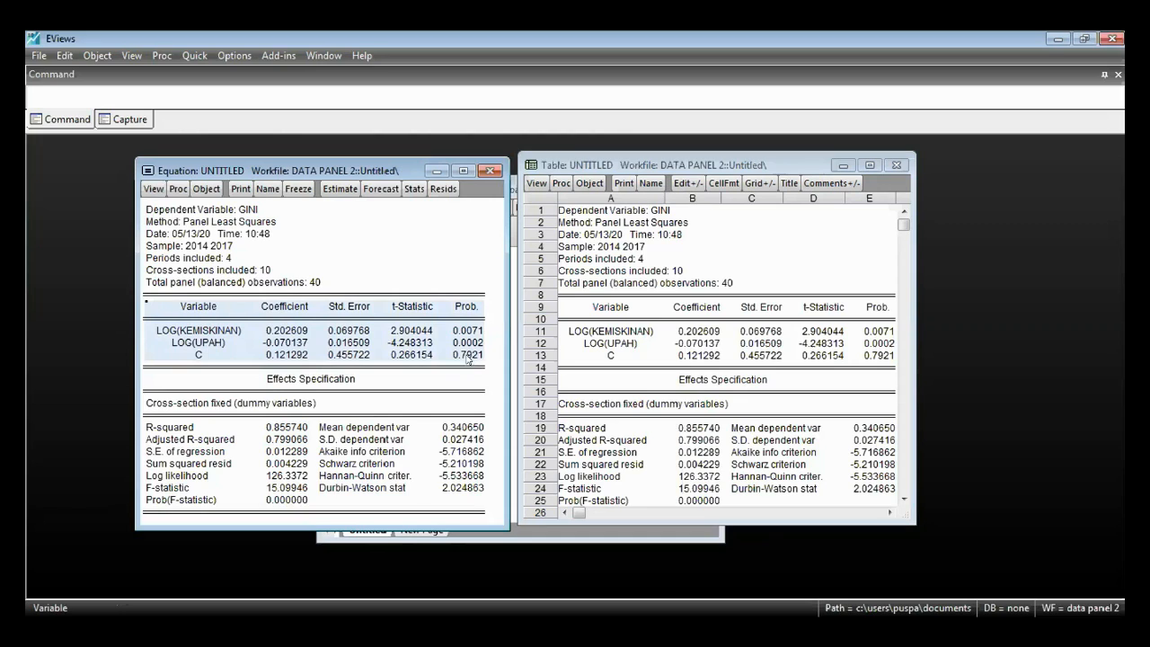
{"action": "left_click", "coordinate": [152, 190]}
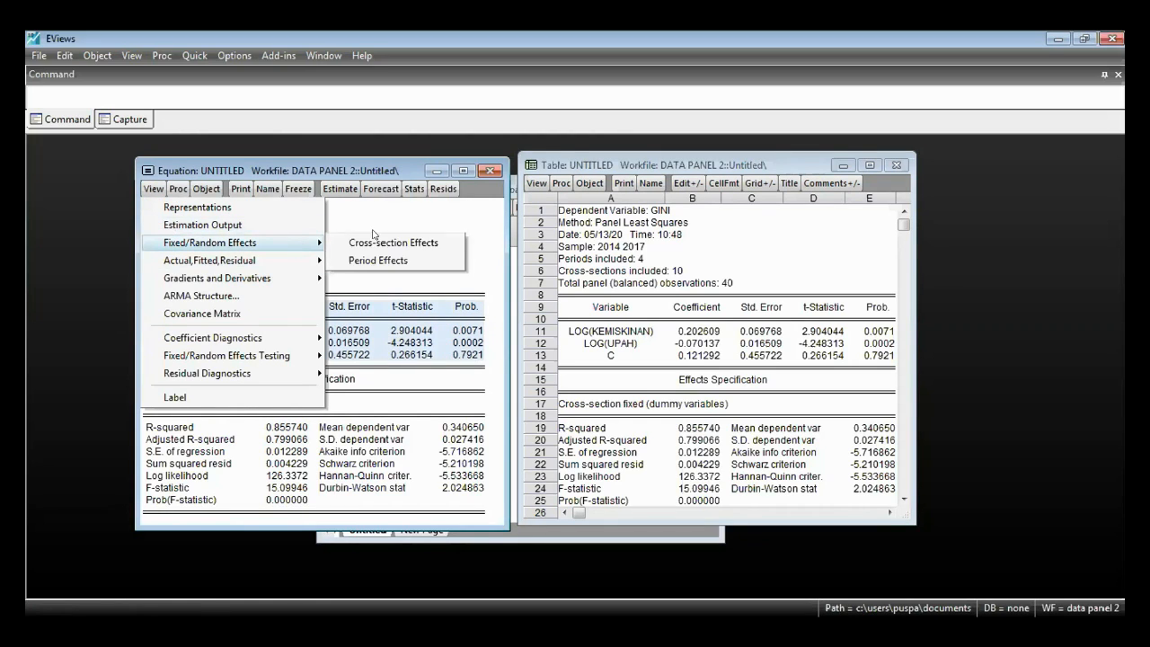
{"action": "left_click", "coordinate": [382, 241]}
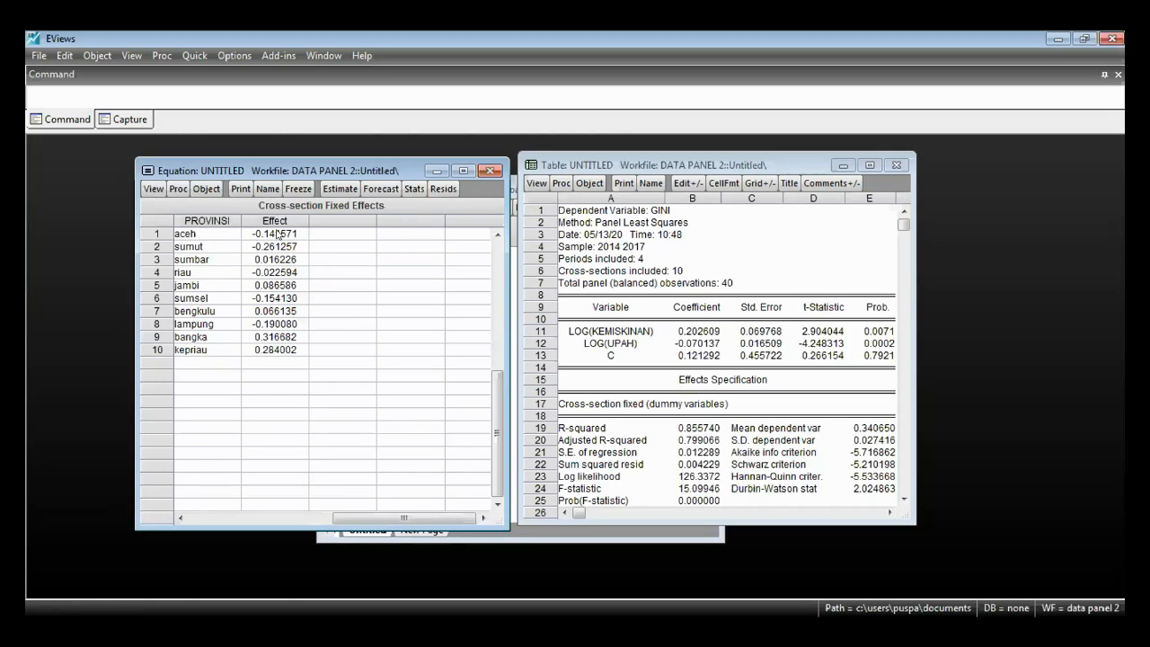
{"action": "left_click_drag", "start_coordinate": [275, 233], "coordinate": [275, 337]}
{"action": "left_click", "coordinate": [284, 233]}
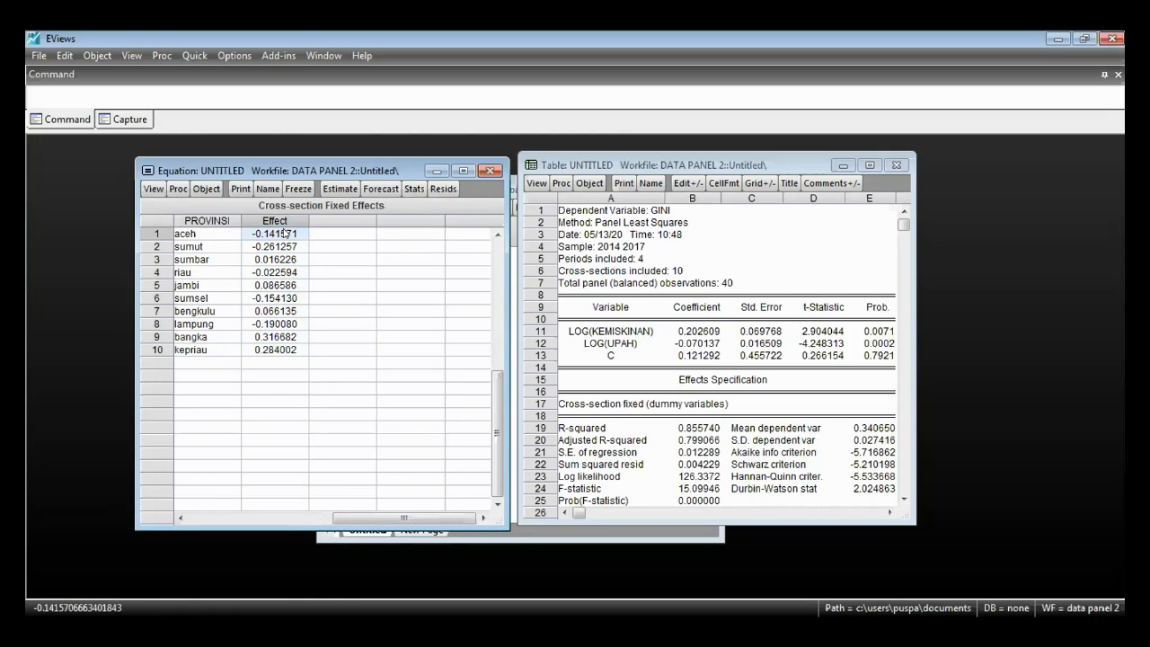
{"action": "left_click_drag", "start_coordinate": [276, 350], "coordinate": [276, 235]}
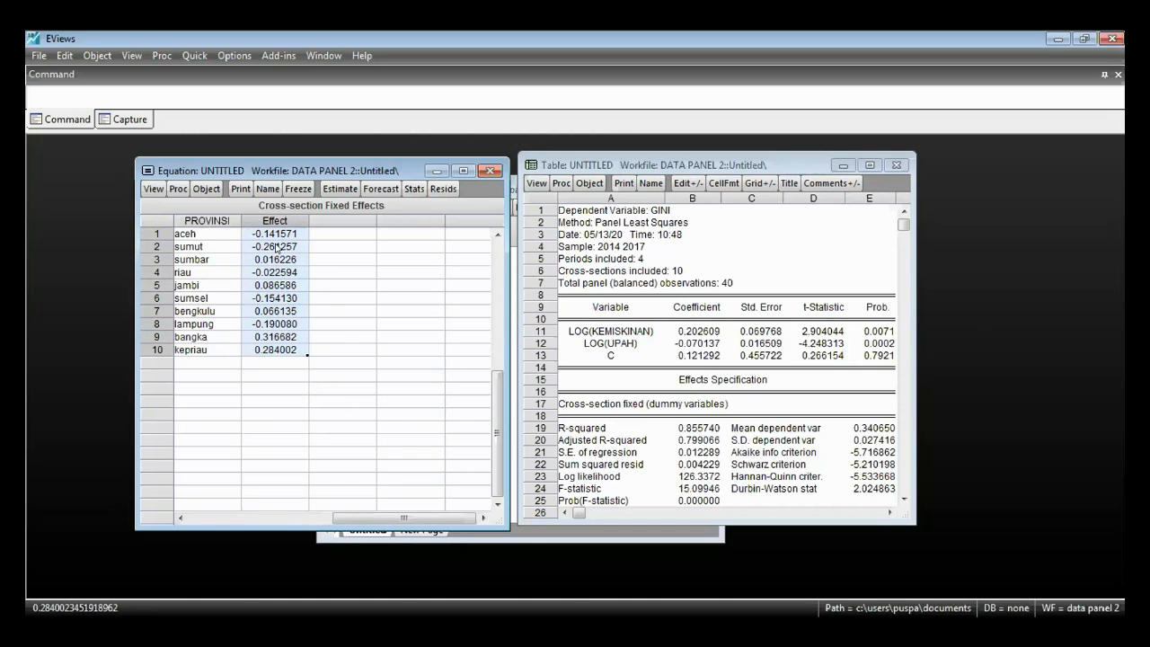
- Examine the LOG(KEMISKINAN) and LOG(UPAH) coefficients and the constant C in the frozen output table
{"action": "left_click", "coordinate": [491, 537]}
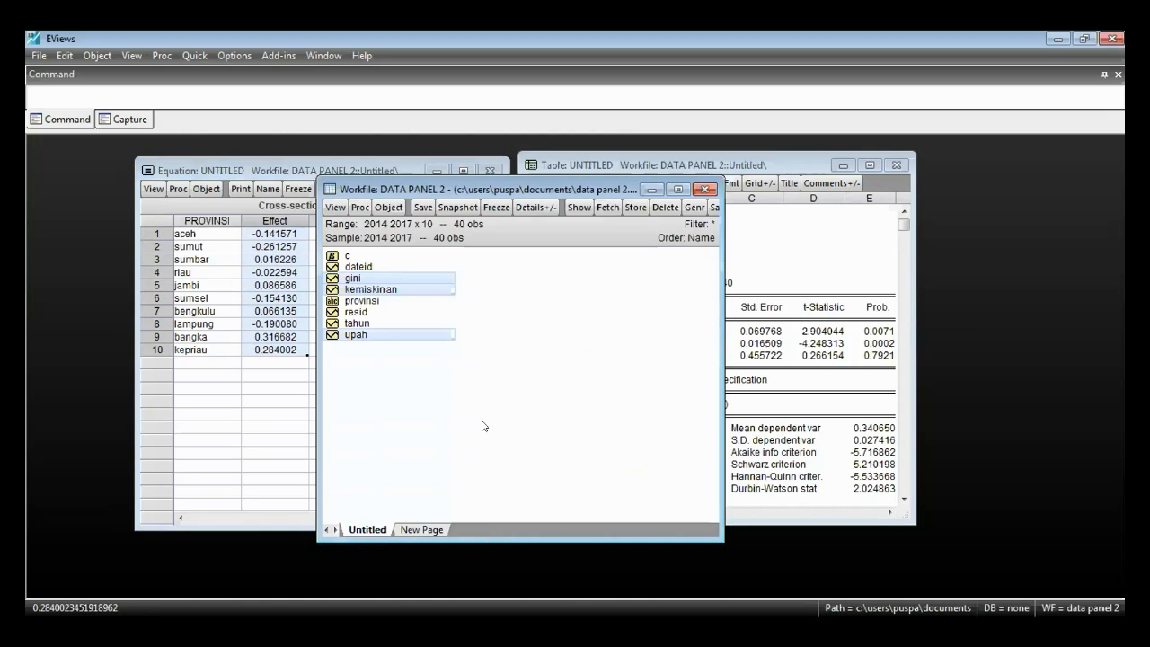
{"action": "left_click", "coordinate": [789, 334]}
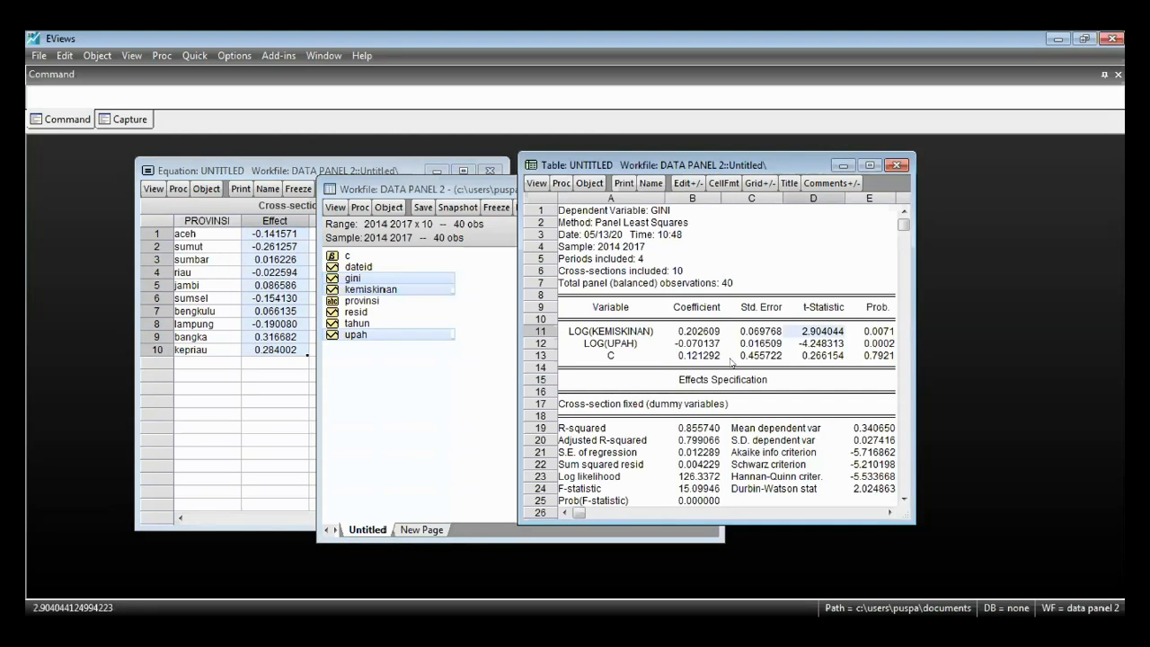
{"action": "left_click_drag", "start_coordinate": [680, 333], "coordinate": [710, 353]}
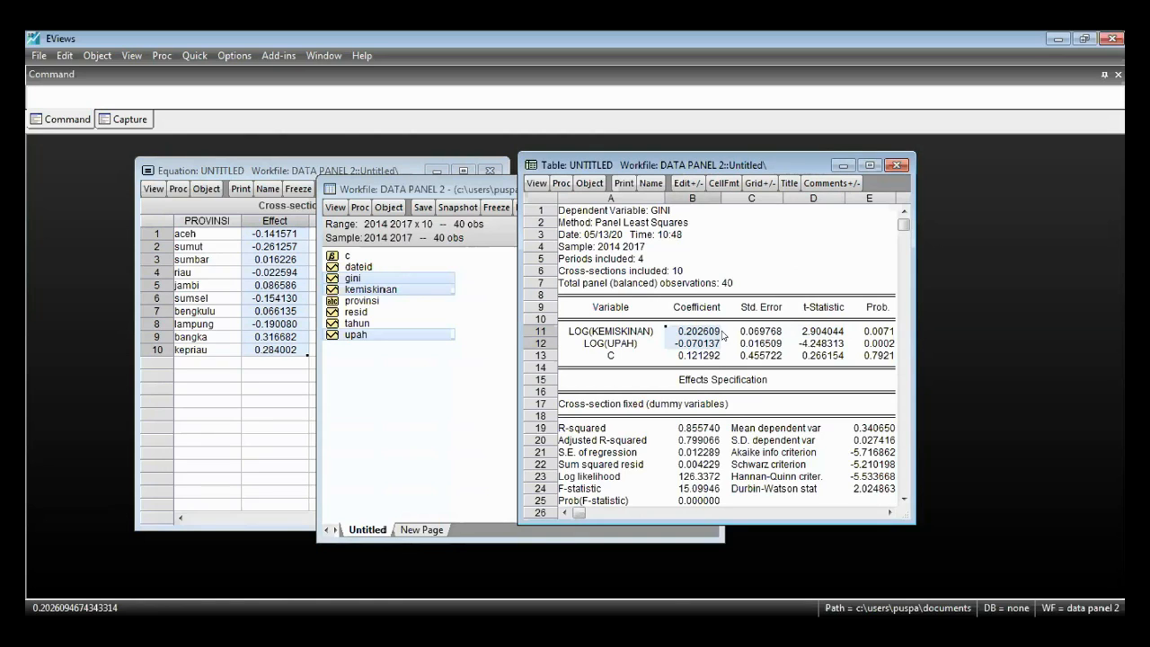
{"action": "left_click", "coordinate": [706, 356]}
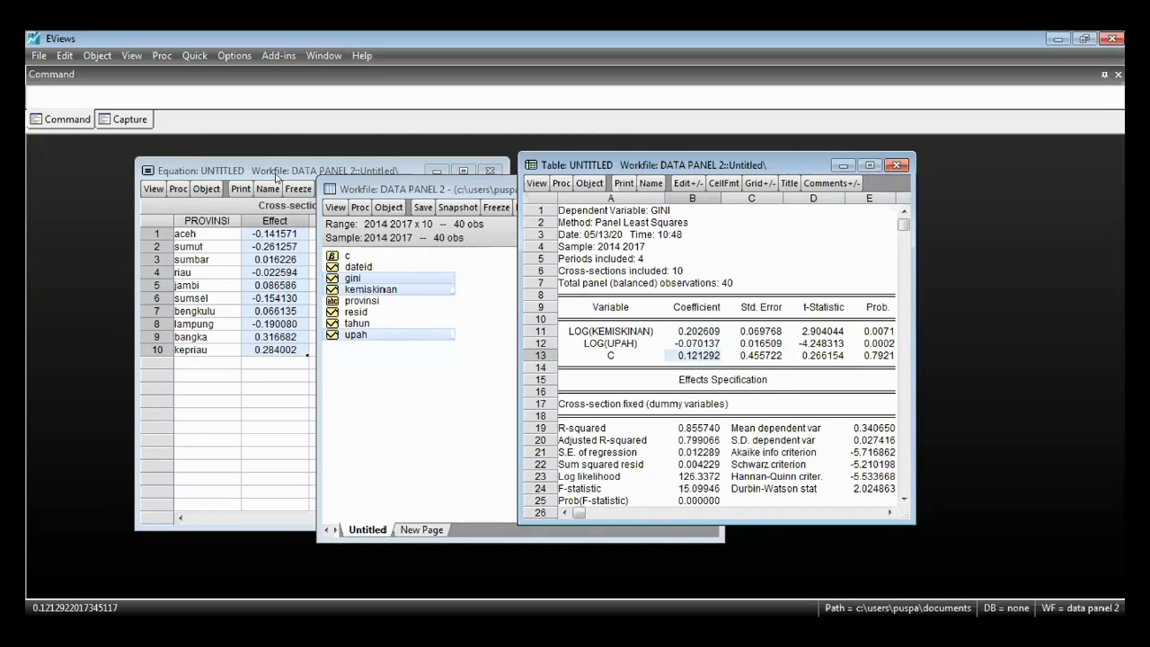
- Compare the individual effects of aceh, sumbar and sumut with the constant C in the frozen table
{"action": "left_click", "coordinate": [278, 173]}
{"action": "left_click", "coordinate": [285, 233]}
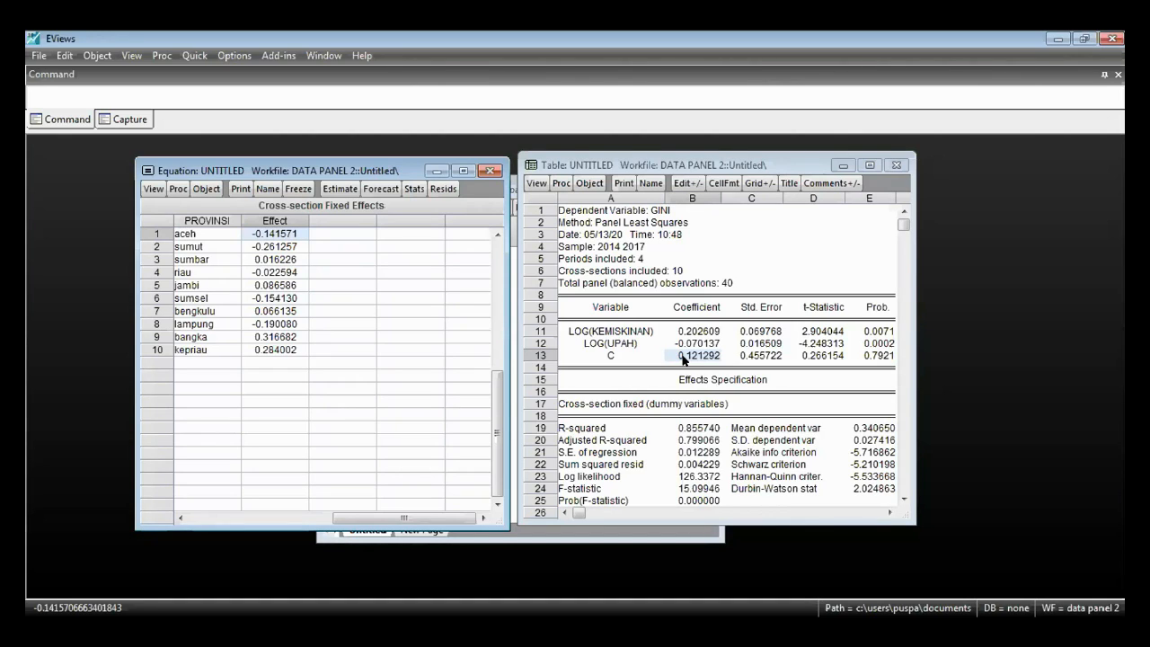
{"action": "left_click", "coordinate": [272, 261]}
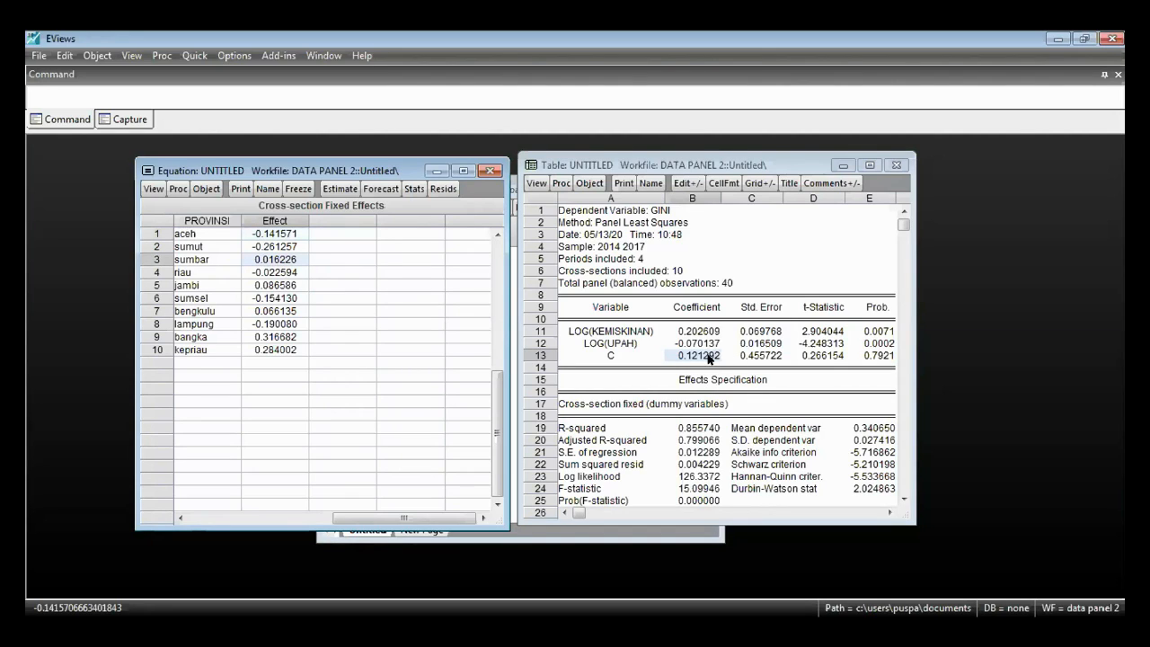
{"action": "left_click", "coordinate": [293, 246]}
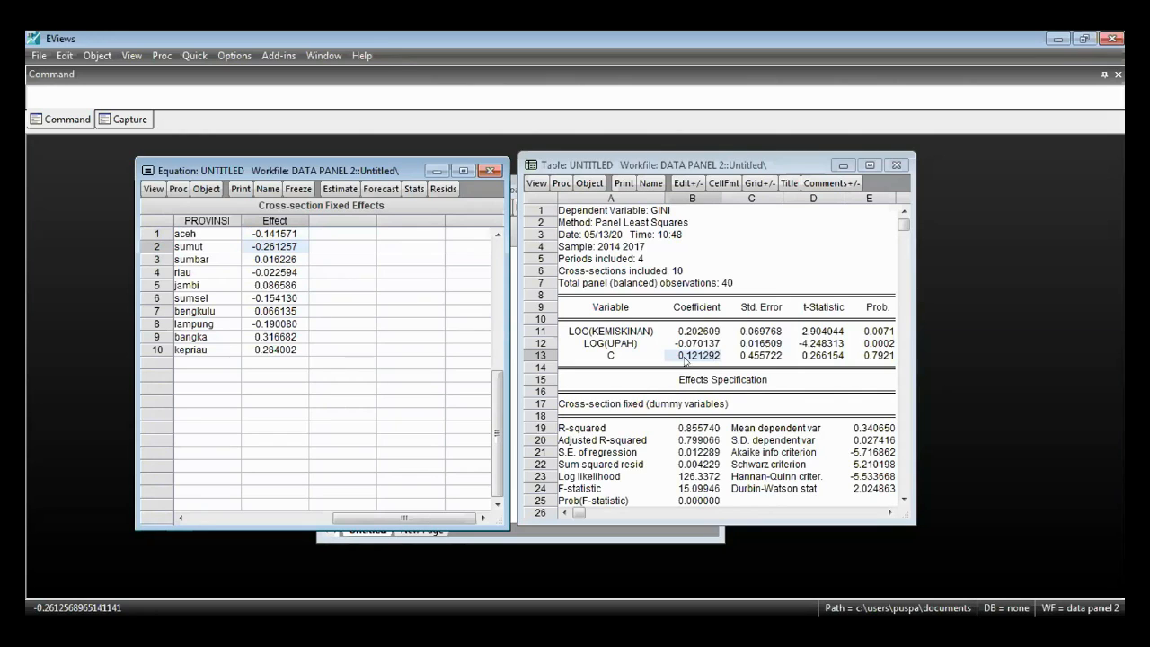
- Recheck the LOG(KEMISKINAN) and LOG(UPAH) coefficients in the frozen table as the slopes shared by all provinces
{"action": "left_click_drag", "start_coordinate": [689, 329], "coordinate": [690, 346]}
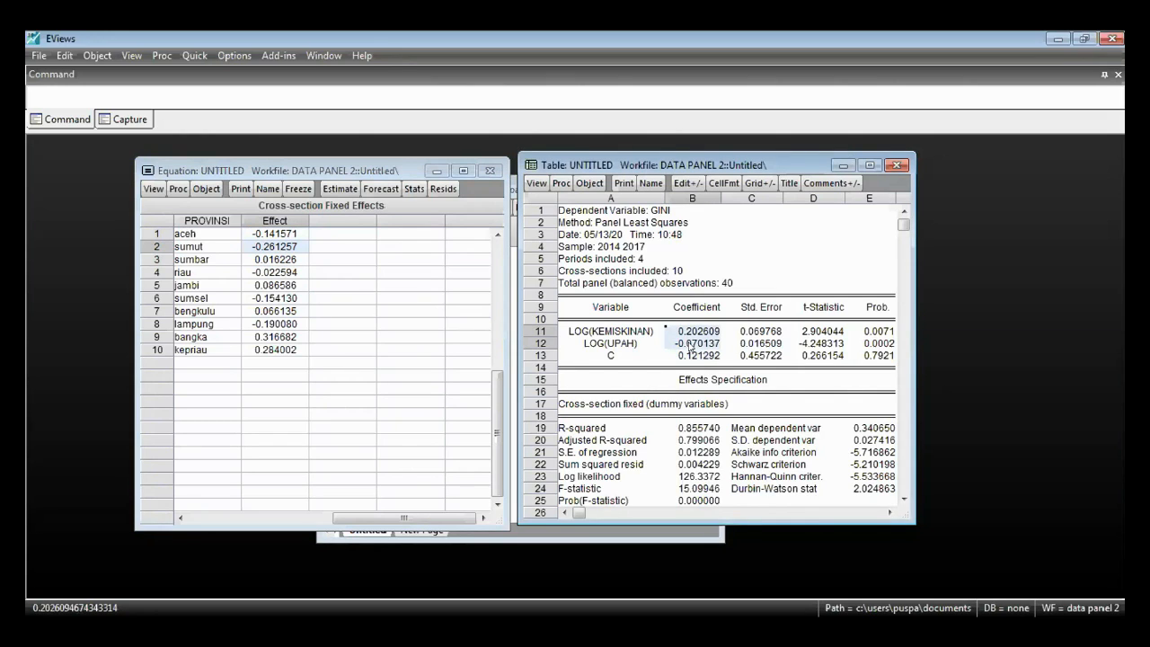
{"action": "left_click", "coordinate": [698, 333]}
{"action": "left_click", "coordinate": [697, 345]}
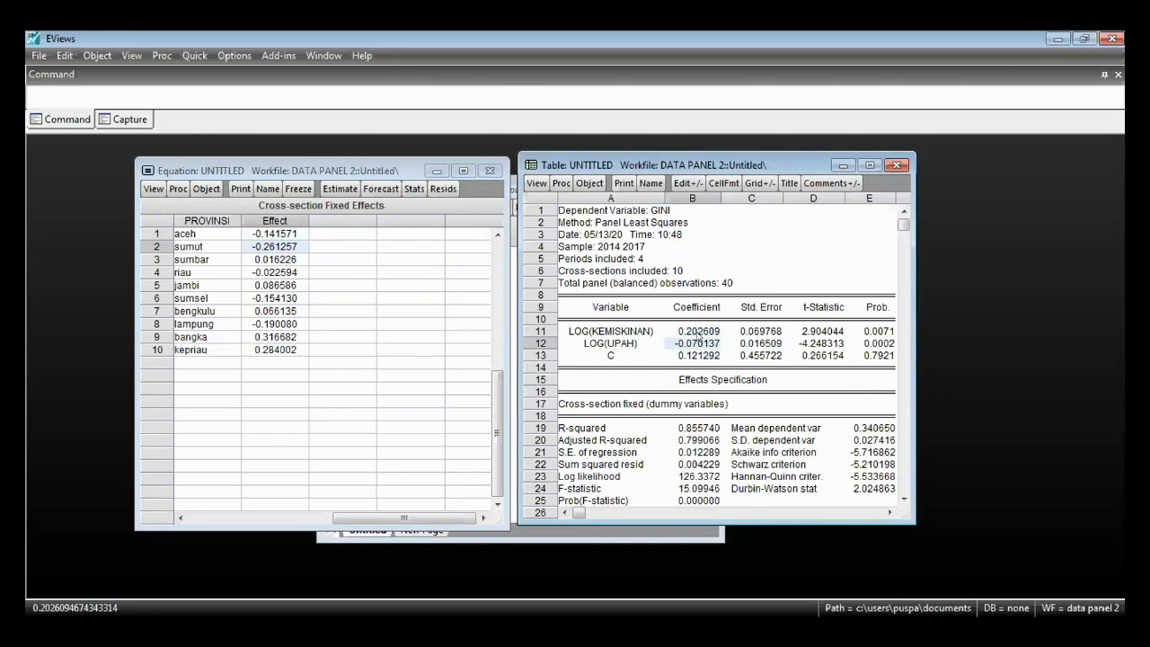
{"action": "left_click", "coordinate": [699, 332]}
{"action": "left_click", "coordinate": [700, 344]}
{"action": "left_click", "coordinate": [701, 332]}
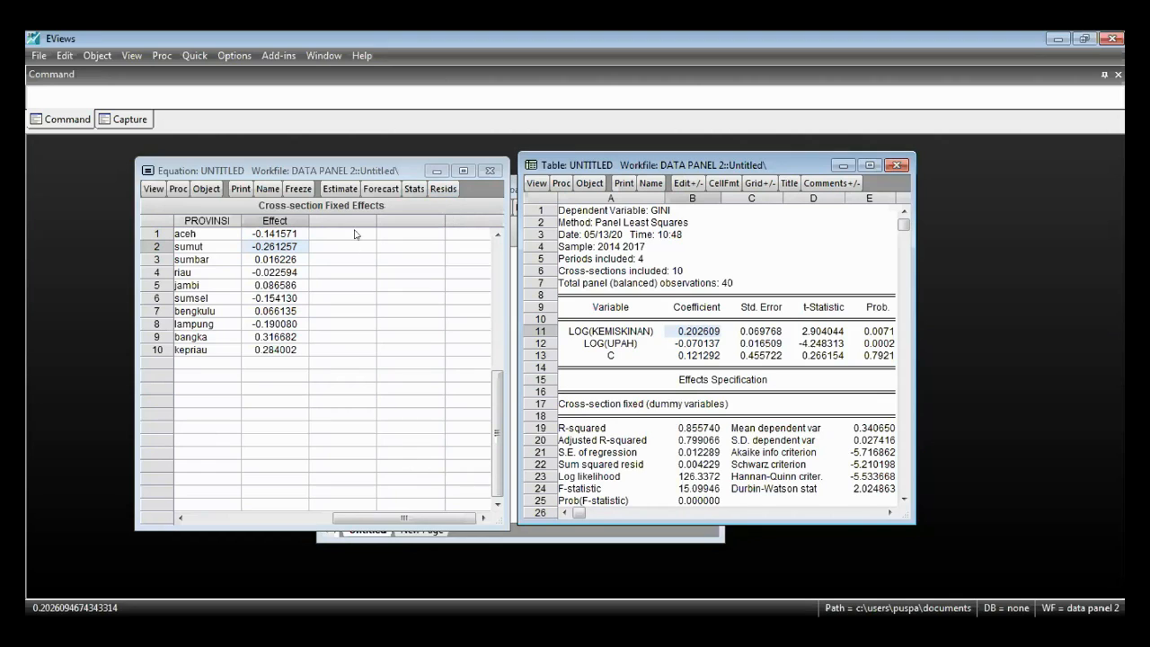
- Return the equation window to its fixed effects estimation output
{"action": "left_click", "coordinate": [340, 189]}
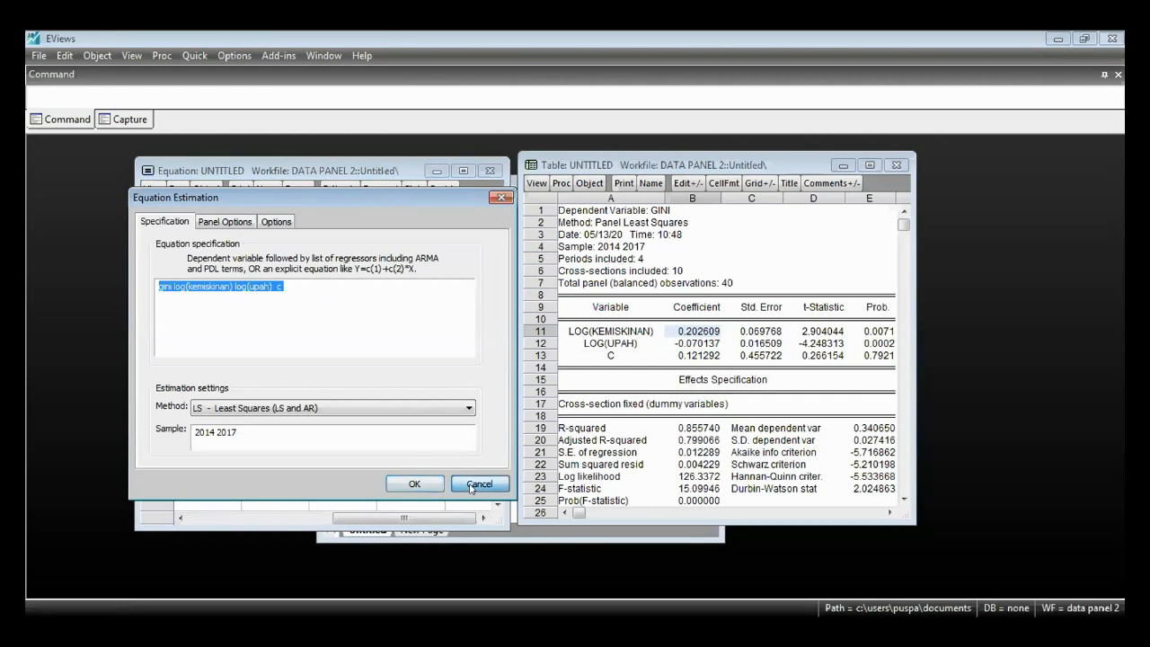
{"action": "key", "text": "Return"}
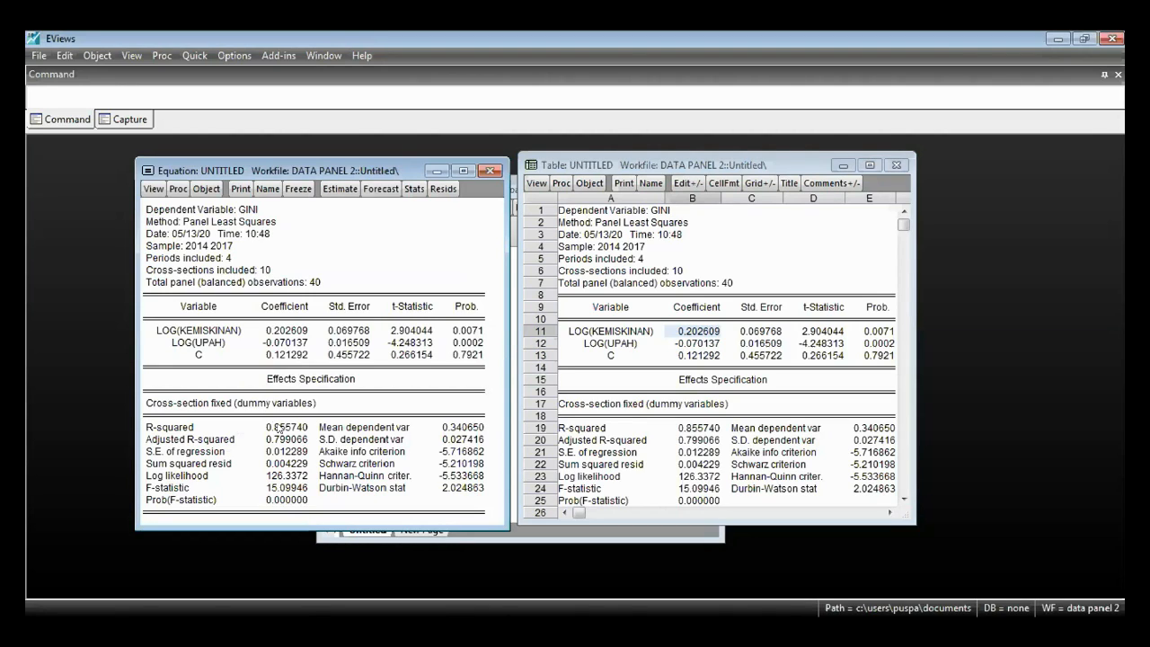
{"action": "left_click", "coordinate": [155, 189]}
{"action": "left_click", "coordinate": [157, 190]}
{"action": "left_click", "coordinate": [155, 189]}
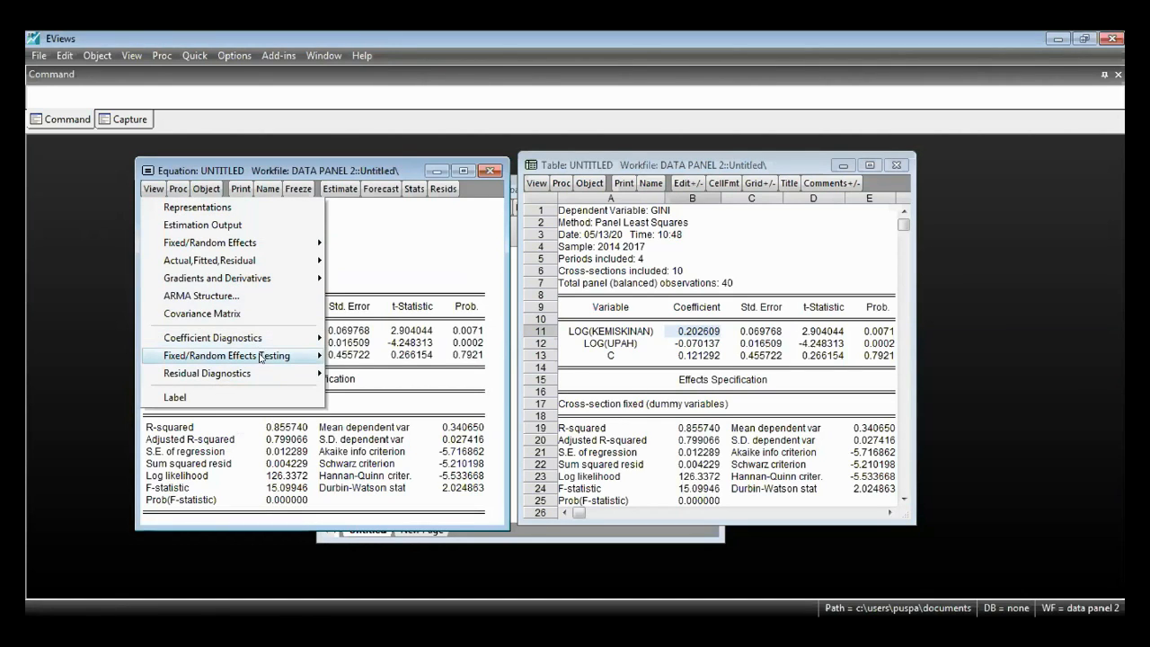
{"action": "mouse_move", "coordinate": [263, 351]}
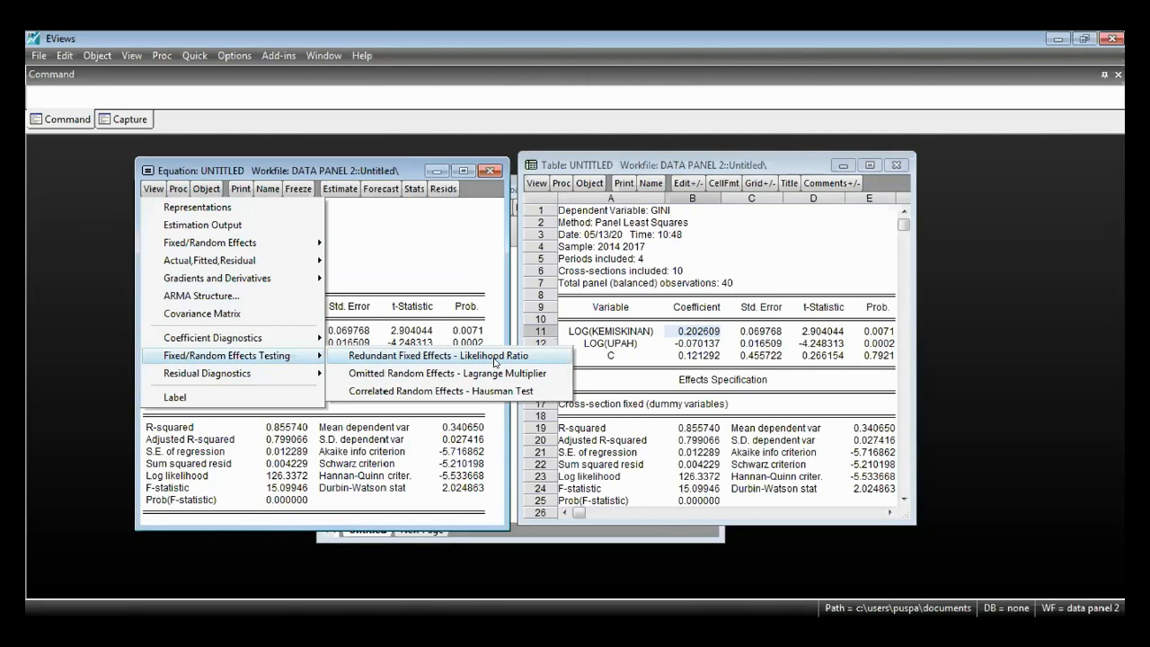
{"action": "left_click", "coordinate": [458, 293]}
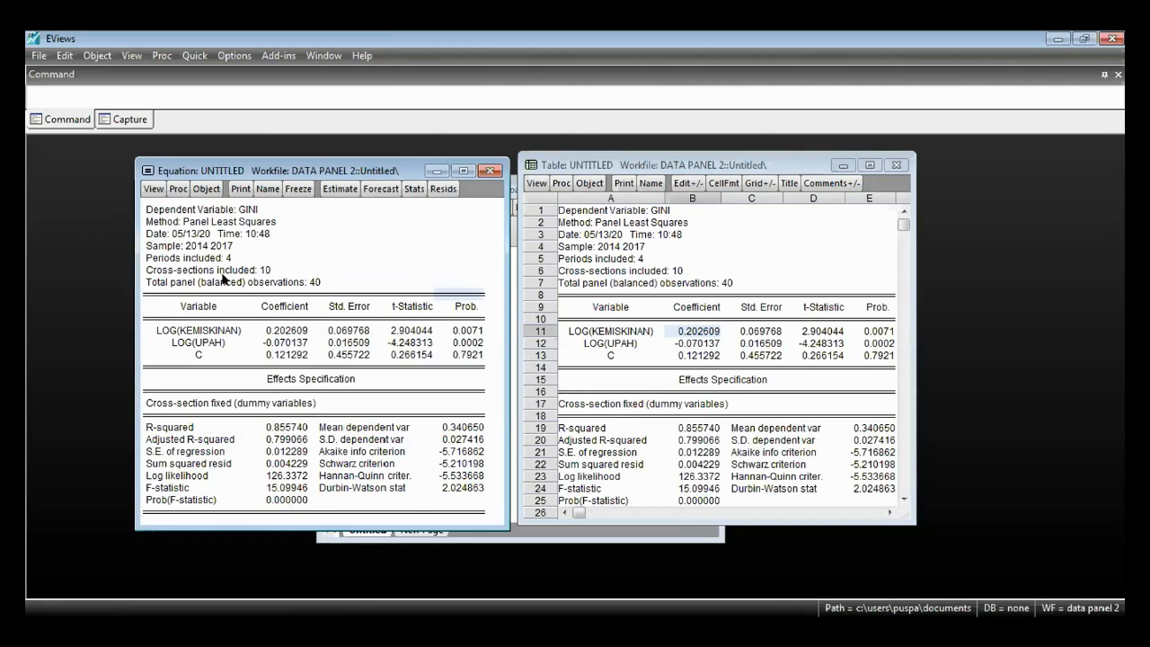
{"action": "left_click", "coordinate": [239, 406]}
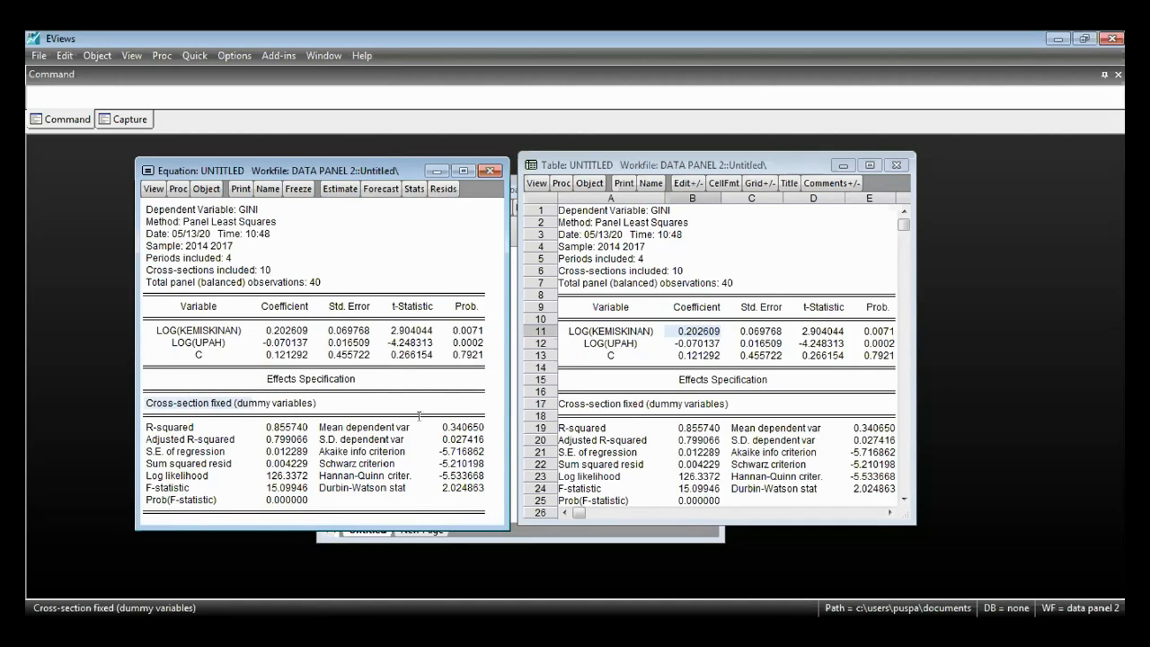
{"action": "left_click", "coordinate": [338, 187]}
{"action": "left_click", "coordinate": [474, 482]}
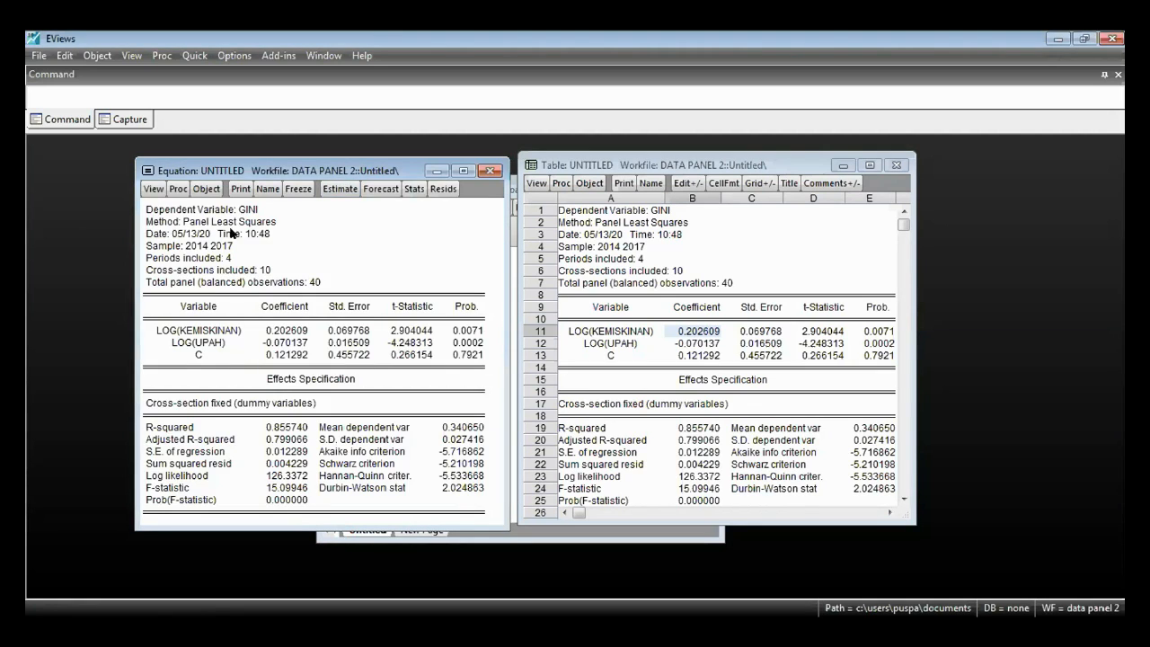
- Re-estimate the equation as a common effects model with cross-section effects set to None
{"action": "left_click", "coordinate": [341, 186]}
{"action": "left_click", "coordinate": [226, 221]}
{"action": "left_click", "coordinate": [274, 266]}
{"action": "left_click", "coordinate": [273, 278]}
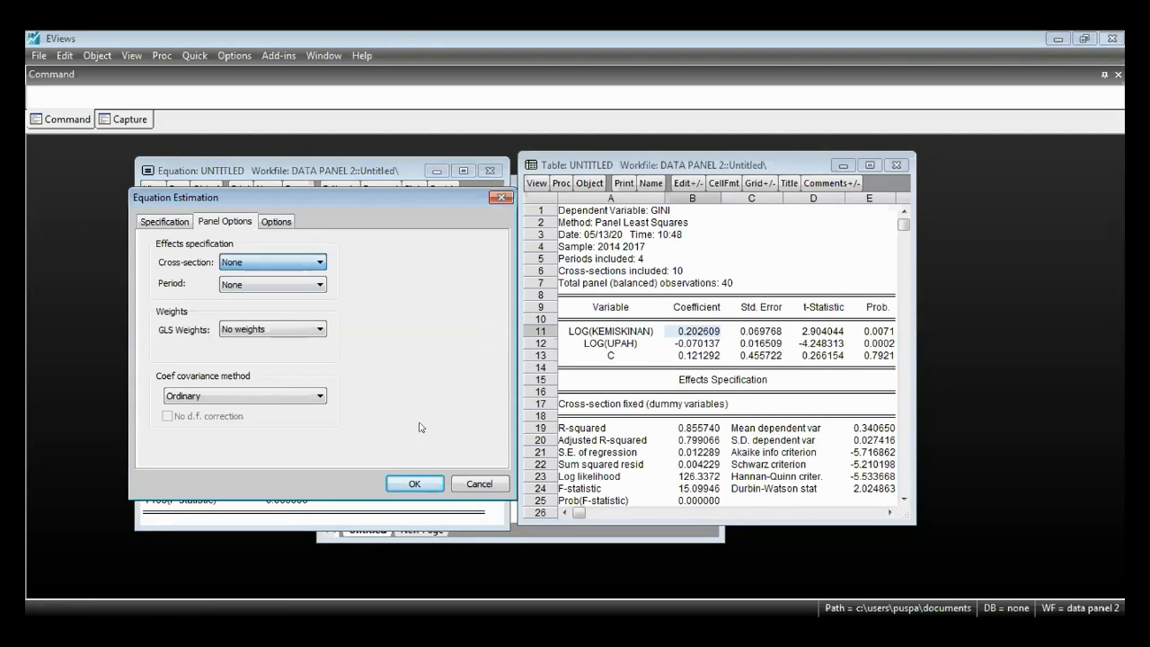
{"action": "left_click", "coordinate": [416, 479]}
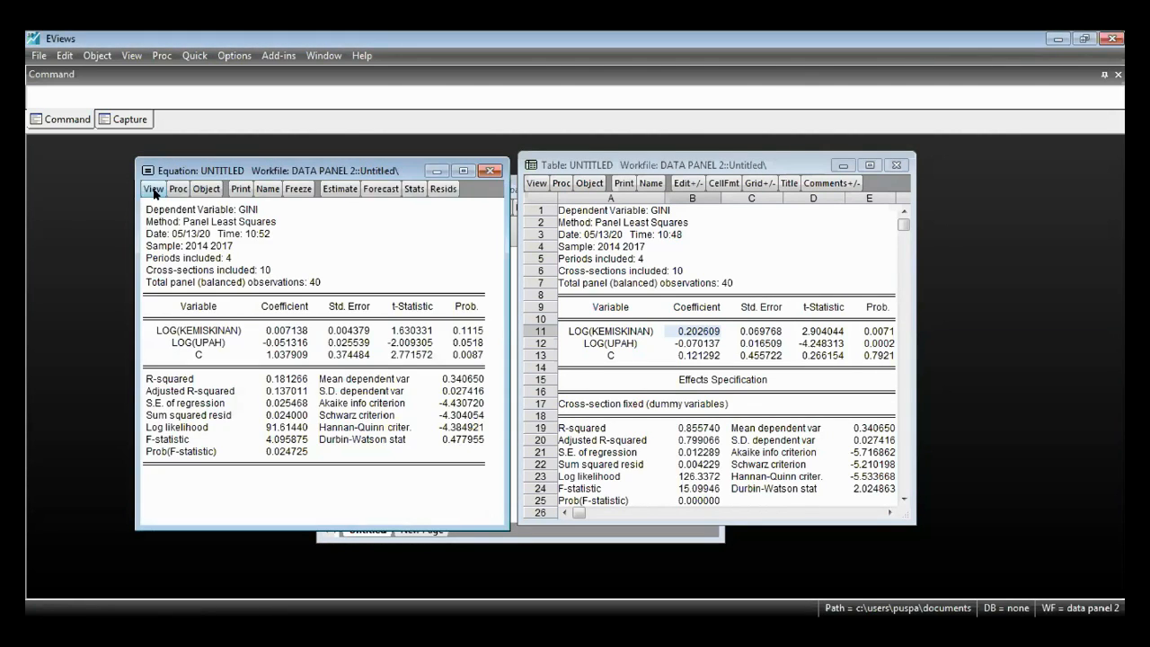
- Try to run the Redundant Fixed Effects - Likelihood Ratio test on the common effects equation
{"action": "left_click", "coordinate": [155, 190]}
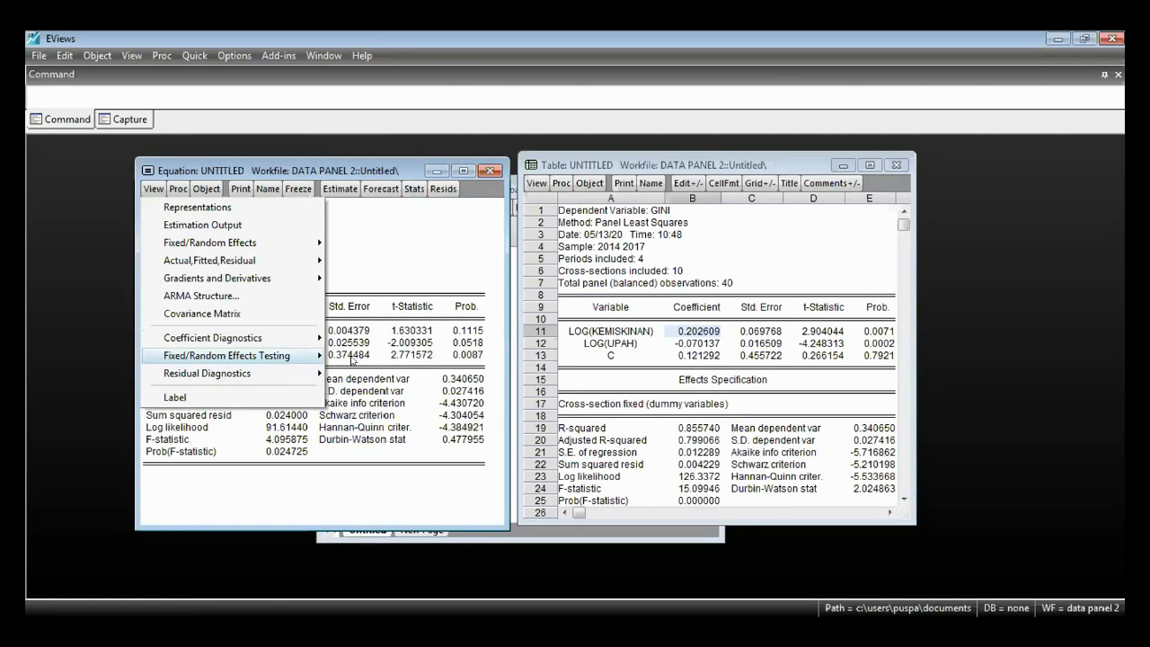
{"action": "mouse_move", "coordinate": [303, 353]}
{"action": "left_click", "coordinate": [353, 355]}
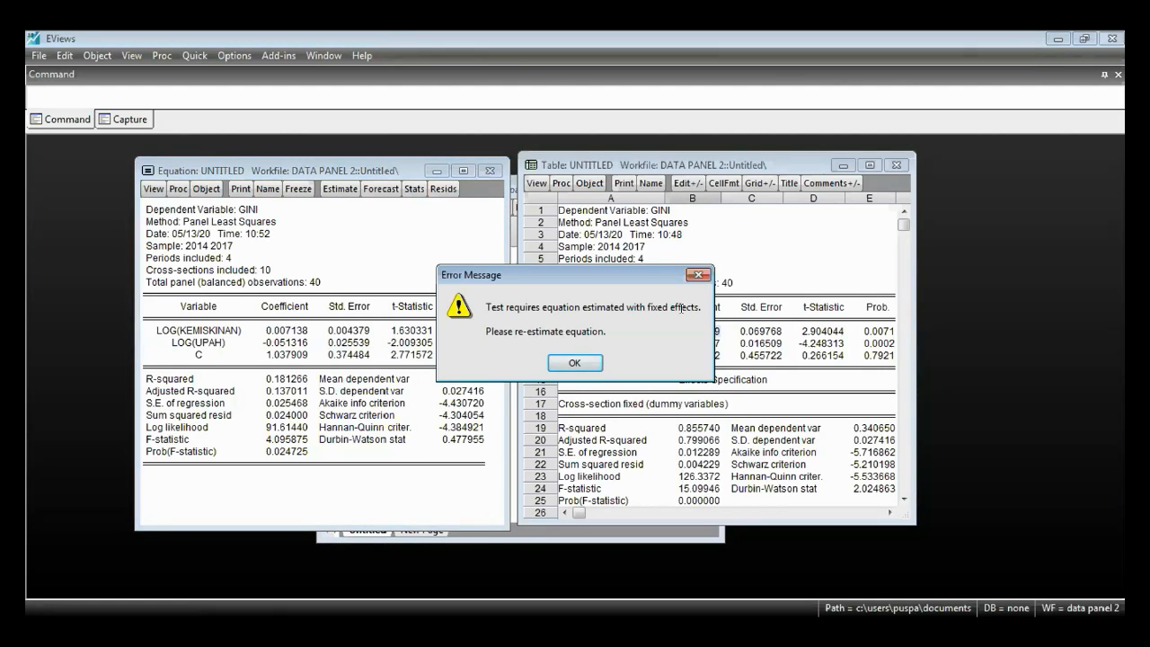
{"action": "left_click", "coordinate": [575, 363]}
- Re-estimate the equation as a fixed effects model with cross-section effects set to Fixed
{"action": "left_click", "coordinate": [340, 189]}
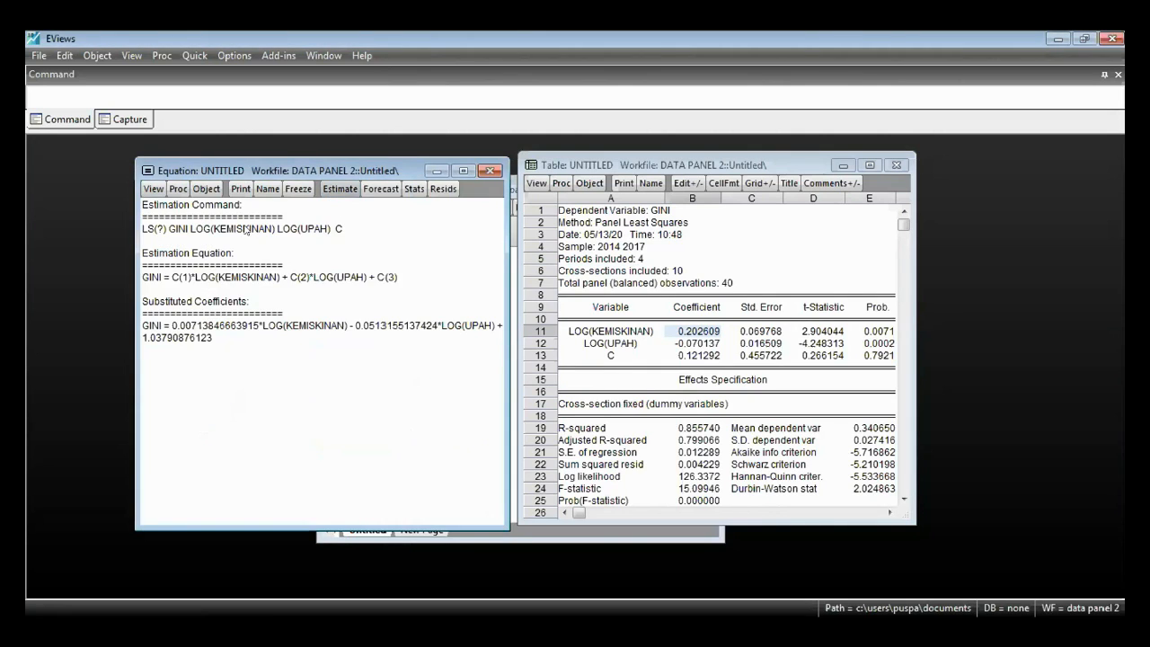
{"action": "left_click", "coordinate": [255, 263]}
{"action": "left_click", "coordinate": [252, 287]}
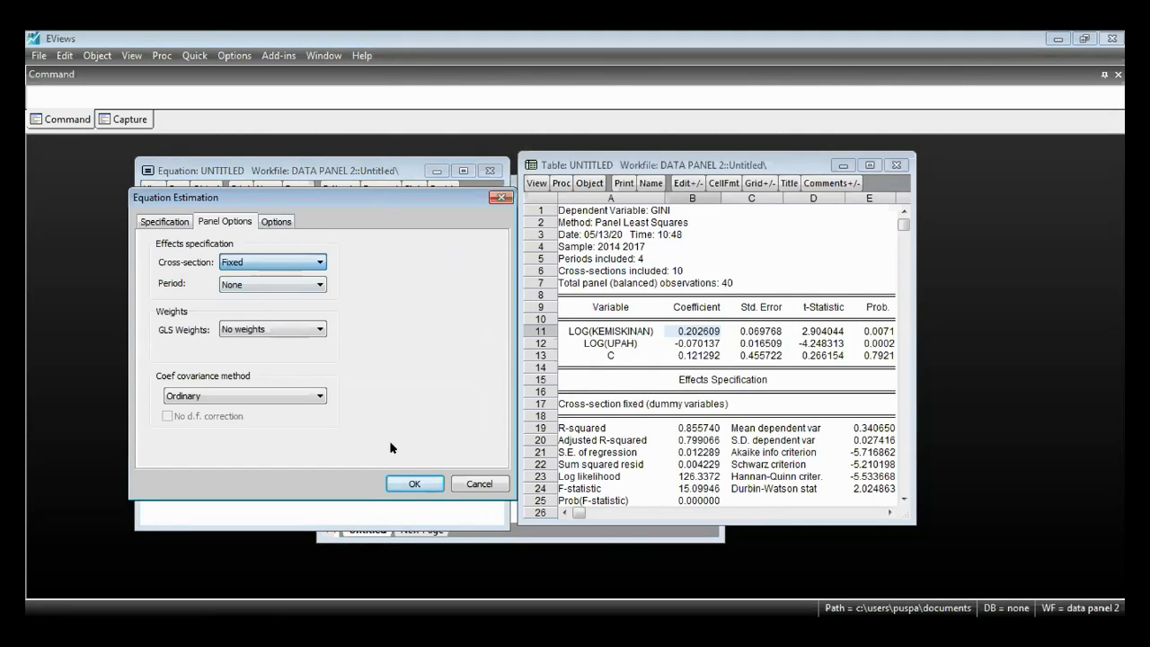
{"action": "left_click", "coordinate": [414, 483]}
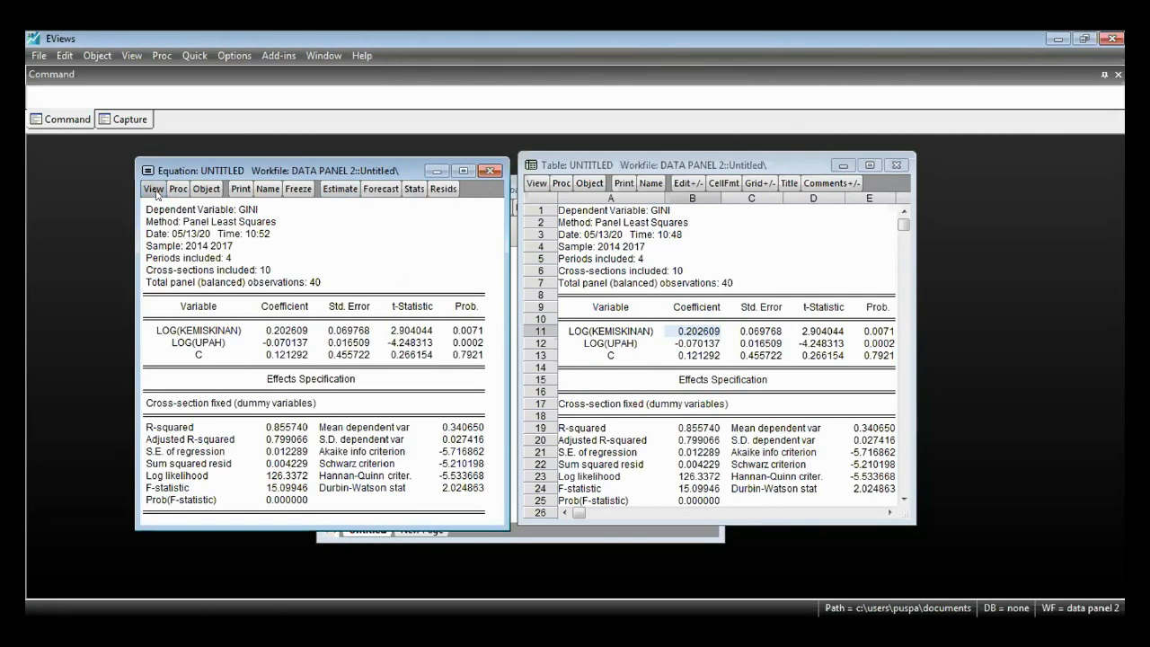
- Run the Redundant Fixed Effects - Likelihood Ratio test on the fixed effects equation
{"action": "left_click", "coordinate": [154, 189]}
{"action": "mouse_move", "coordinate": [226, 355]}
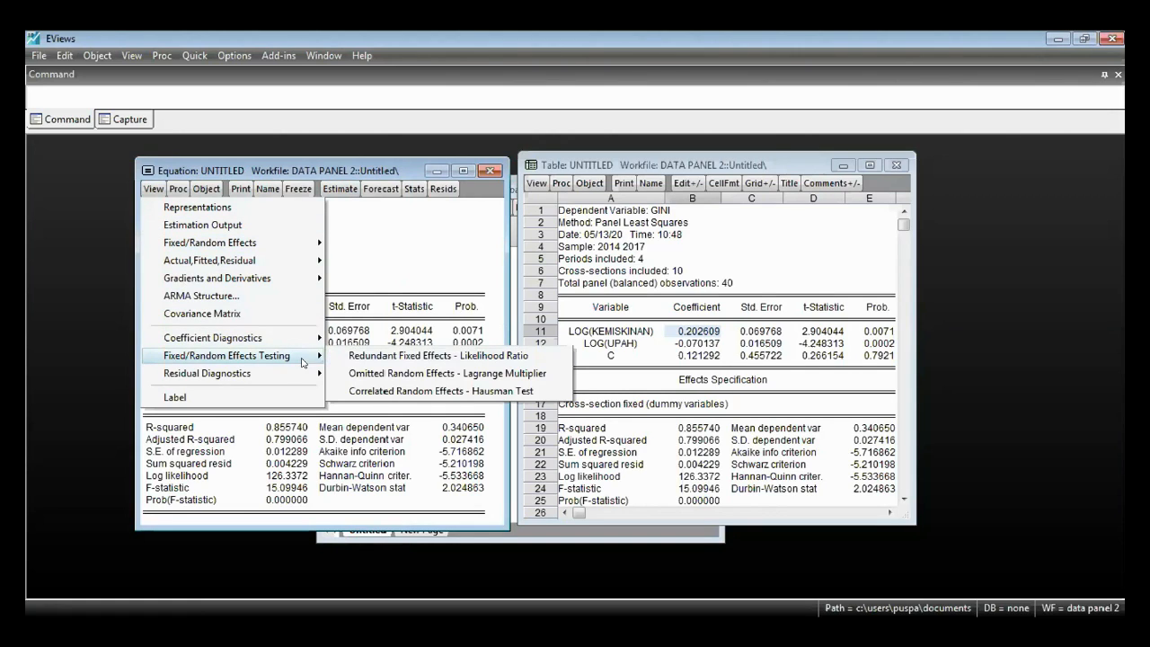
{"action": "left_click", "coordinate": [394, 356]}
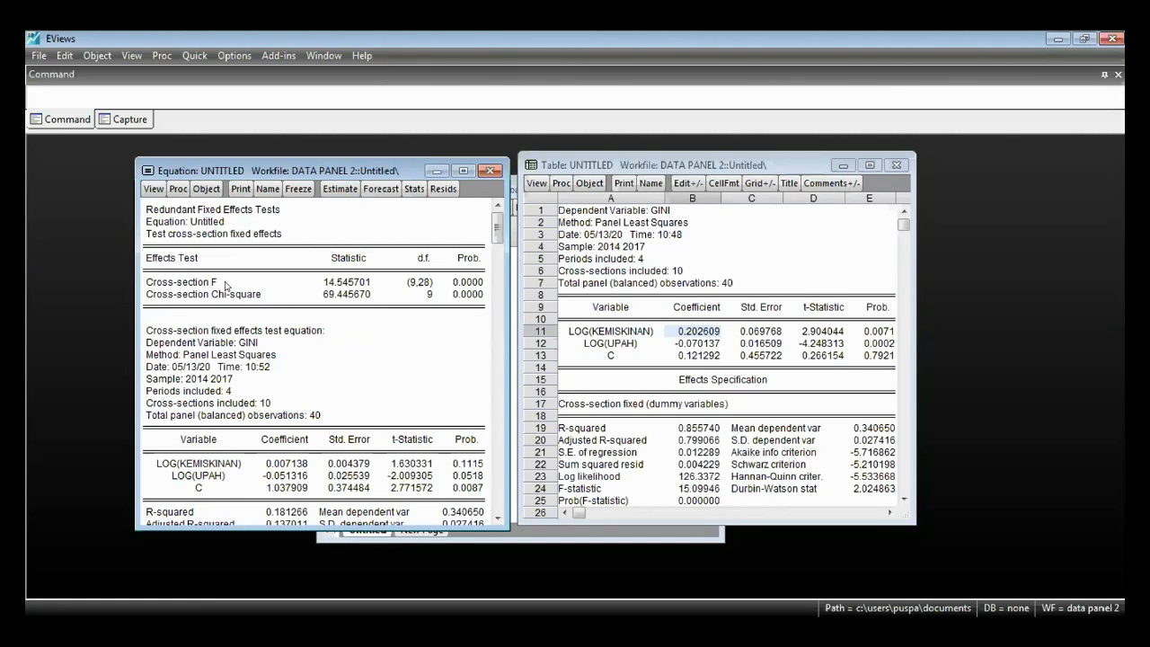
- Examine the Cross-section F statistic and the probabilities of Cross-section F and Chi-square in the redundant fixed effects test
{"action": "left_click", "coordinate": [363, 283]}
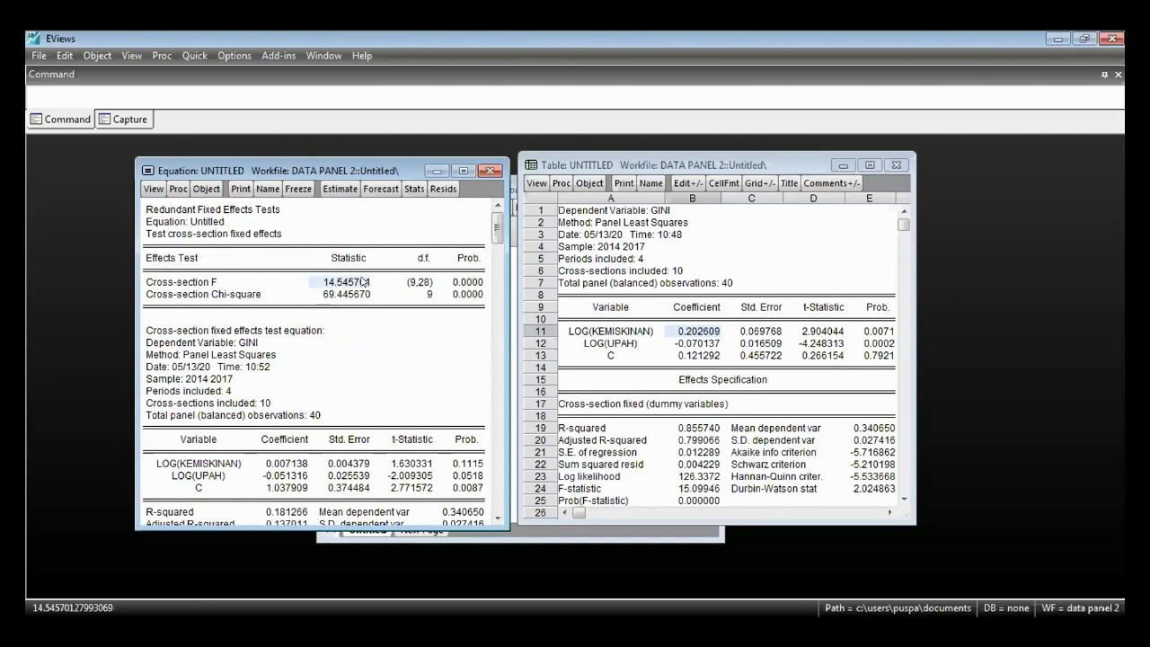
{"action": "mouse_move", "coordinate": [473, 282]}
{"action": "left_mouse_down"}
{"action": "mouse_move", "coordinate": [473, 295]}
{"action": "mouse_move", "coordinate": [473, 285]}
{"action": "left_mouse_up"}
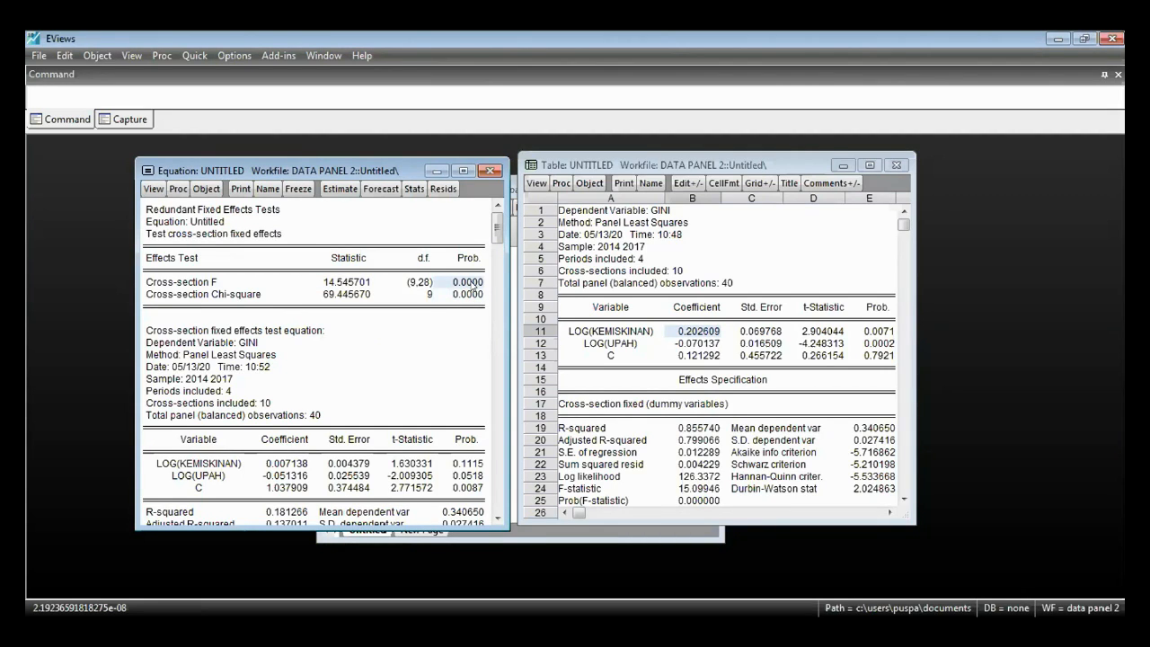
{"action": "left_click", "coordinate": [441, 330]}
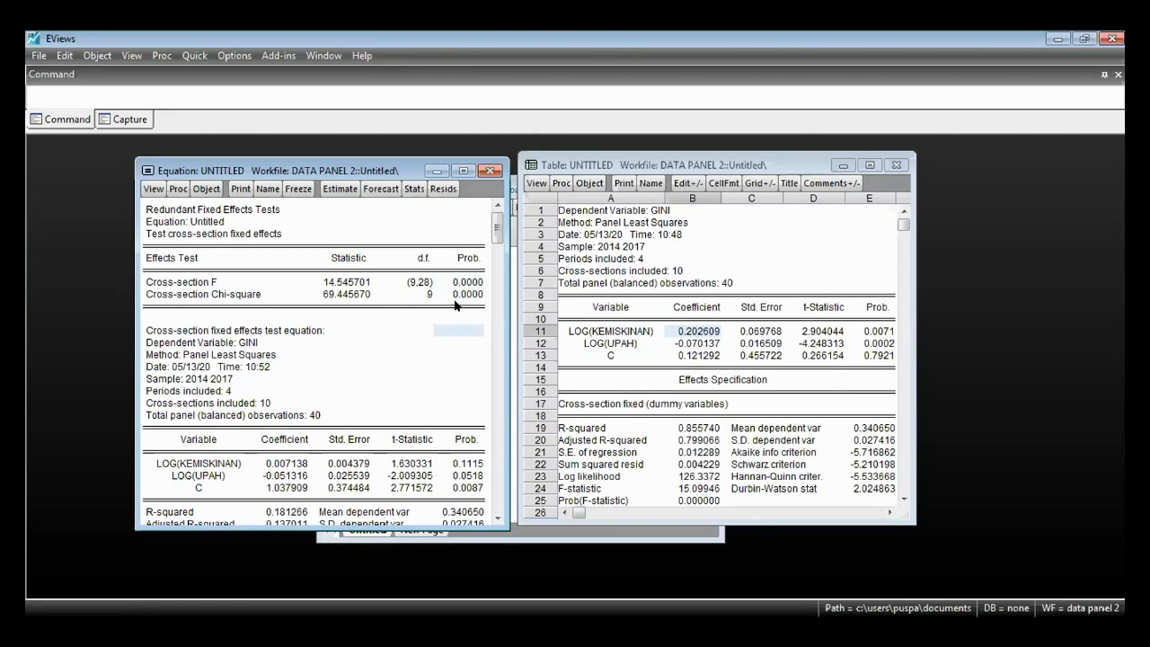
{"action": "left_click", "coordinate": [467, 284]}
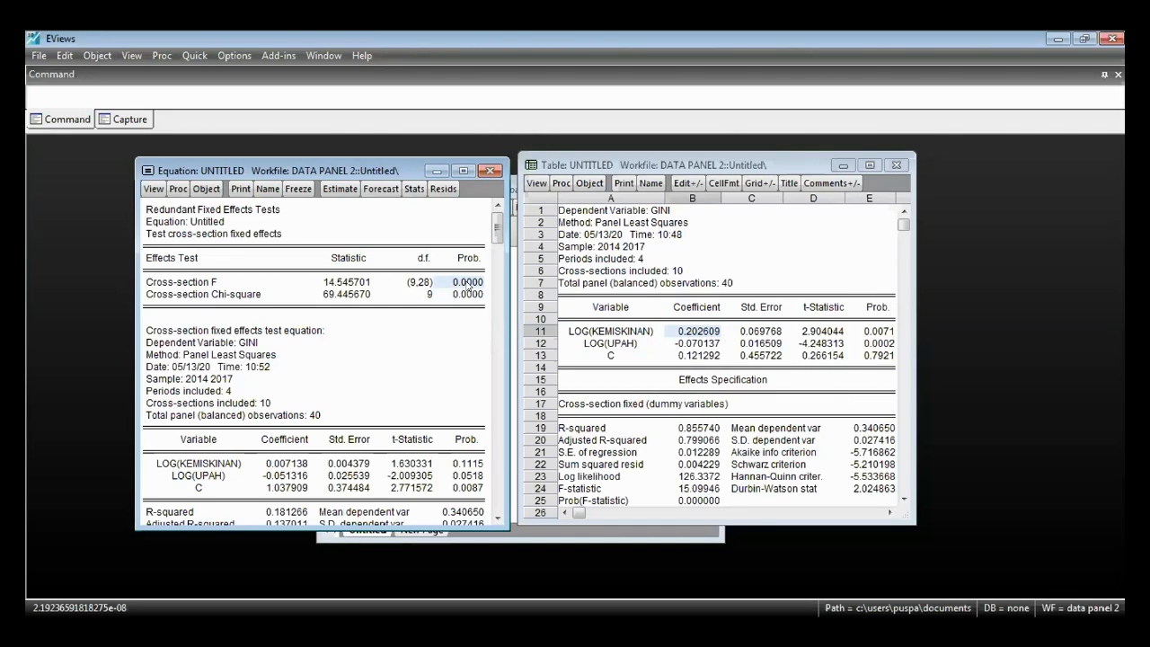
{"action": "left_click", "coordinate": [468, 295]}
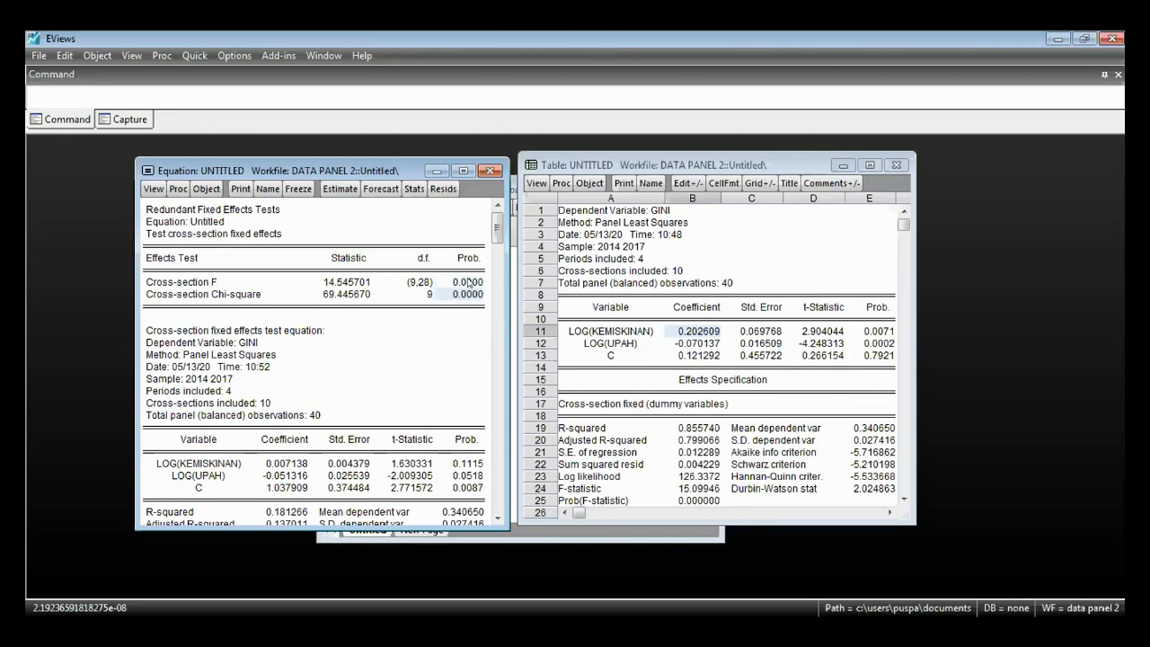
{"action": "left_click", "coordinate": [470, 284]}
{"action": "left_click", "coordinate": [473, 295]}
{"action": "left_click", "coordinate": [473, 283]}
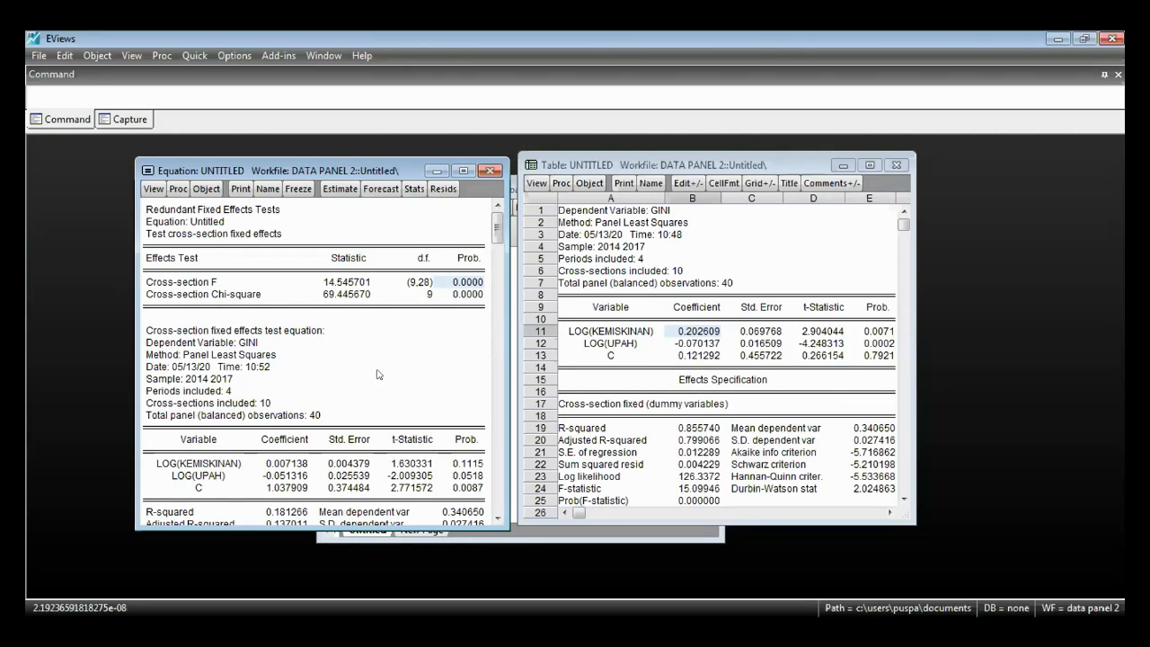
{"action": "scroll", "coordinate": [443, 362], "scroll_direction": "down", "scroll_amount": 1}
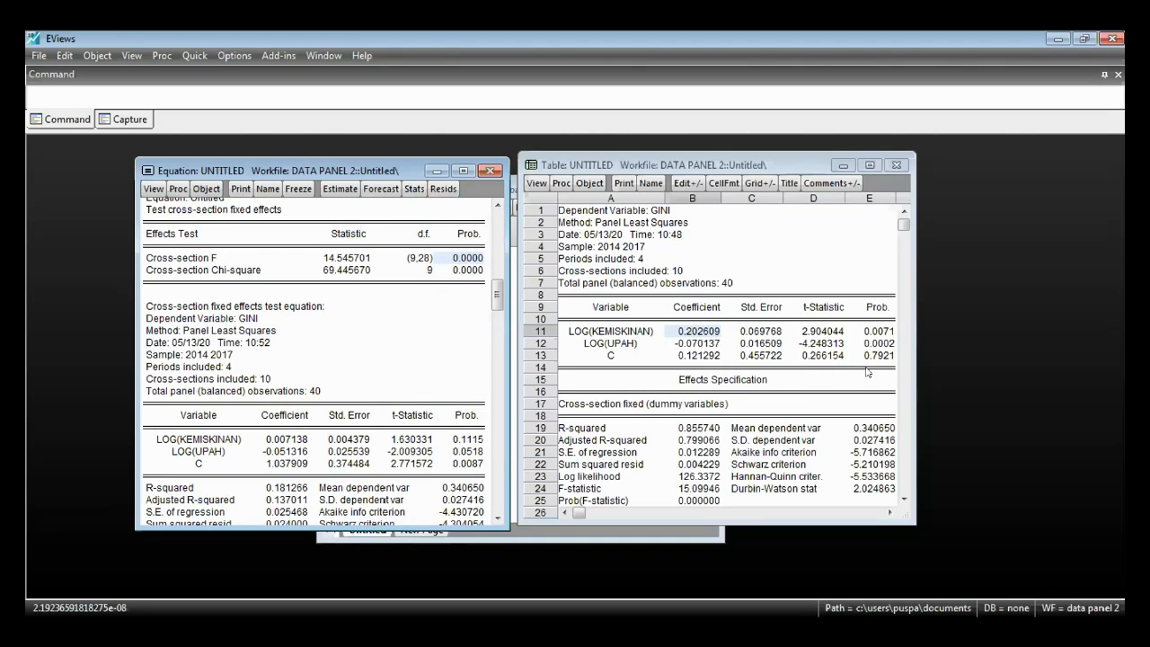
{"action": "scroll", "coordinate": [317, 415], "scroll_direction": "up", "scroll_amount": 2}
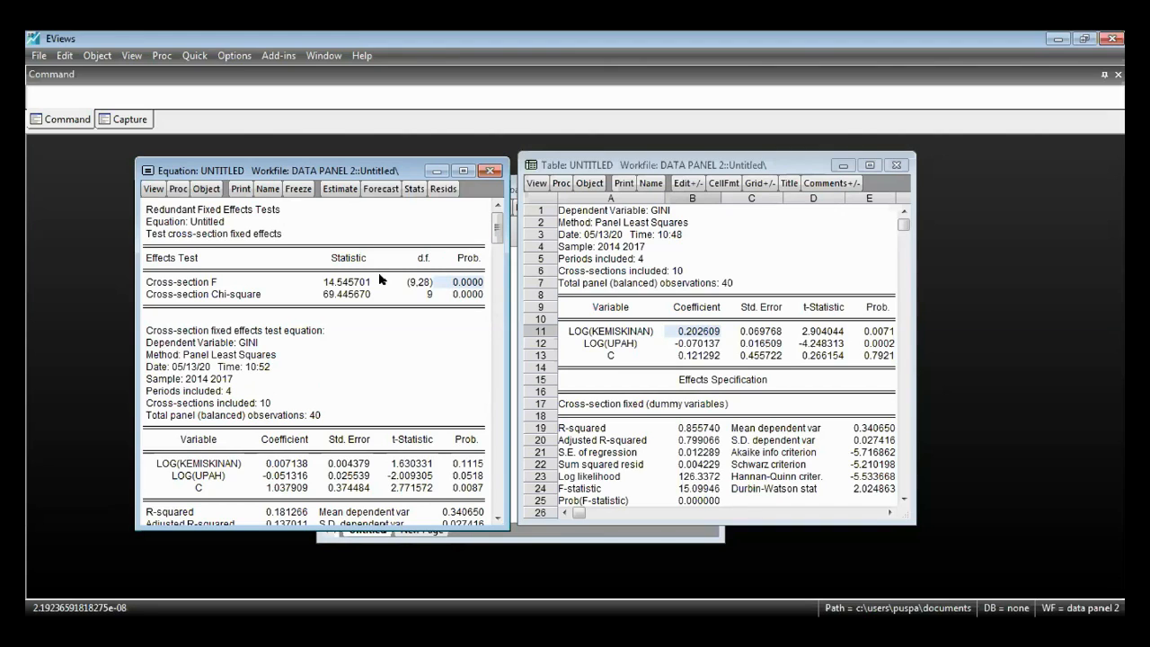
- Re-estimate the equation as a random effects model with cross-section effects set to Random
{"action": "left_click", "coordinate": [355, 189]}
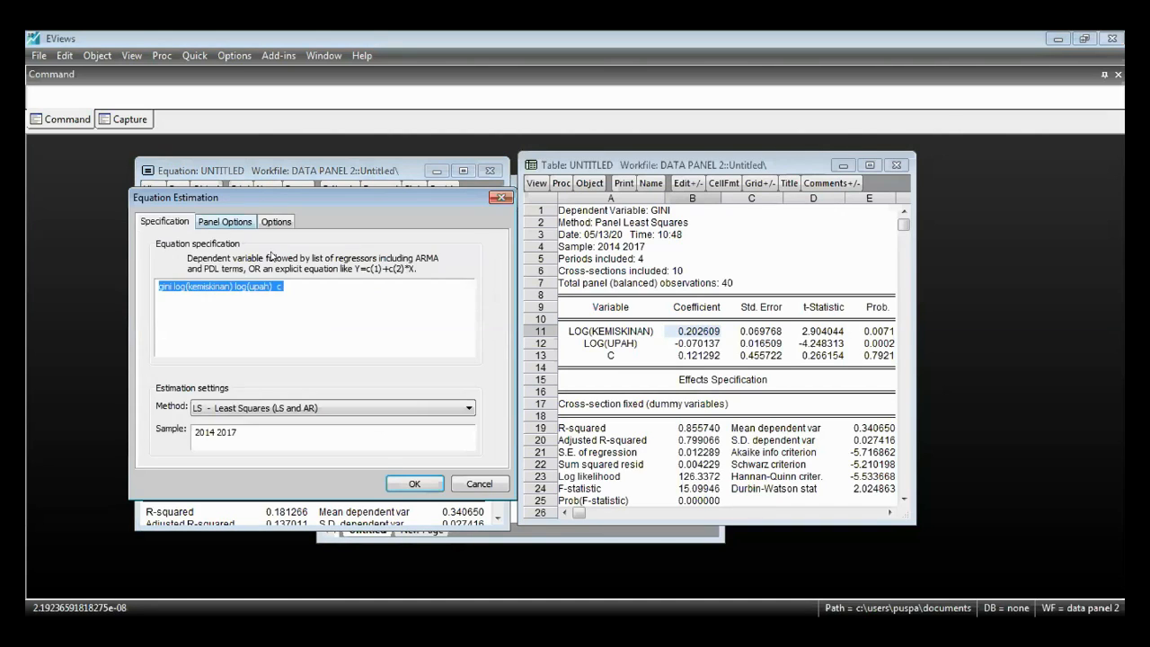
{"action": "left_click", "coordinate": [225, 221]}
{"action": "left_click", "coordinate": [272, 262]}
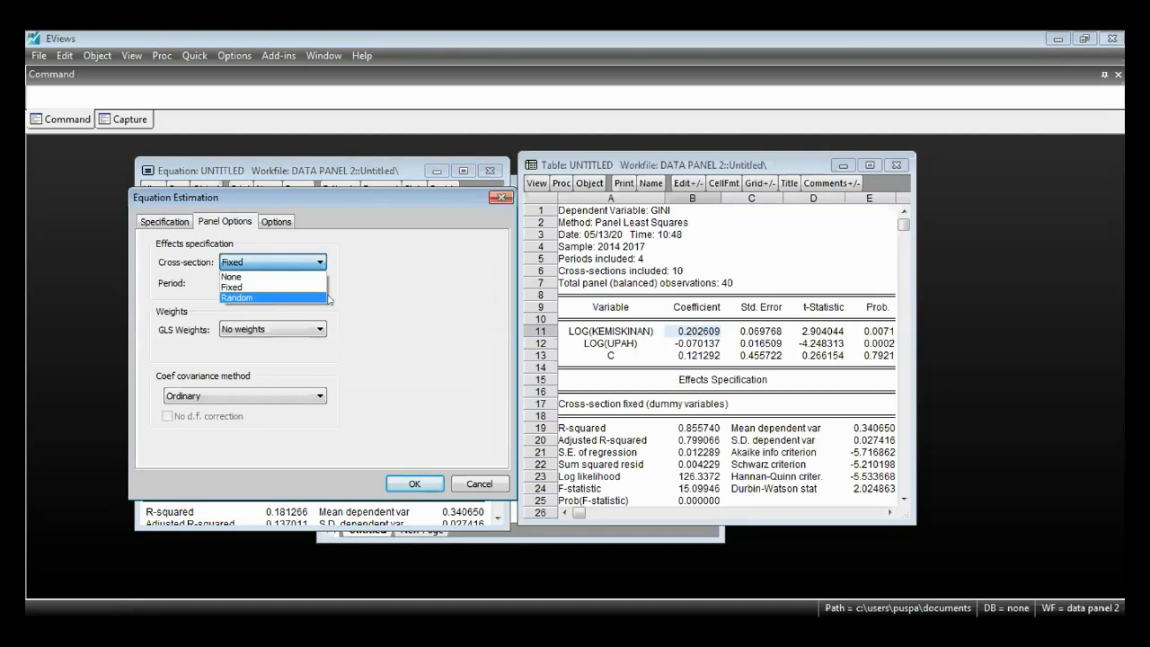
{"action": "left_click", "coordinate": [266, 297]}
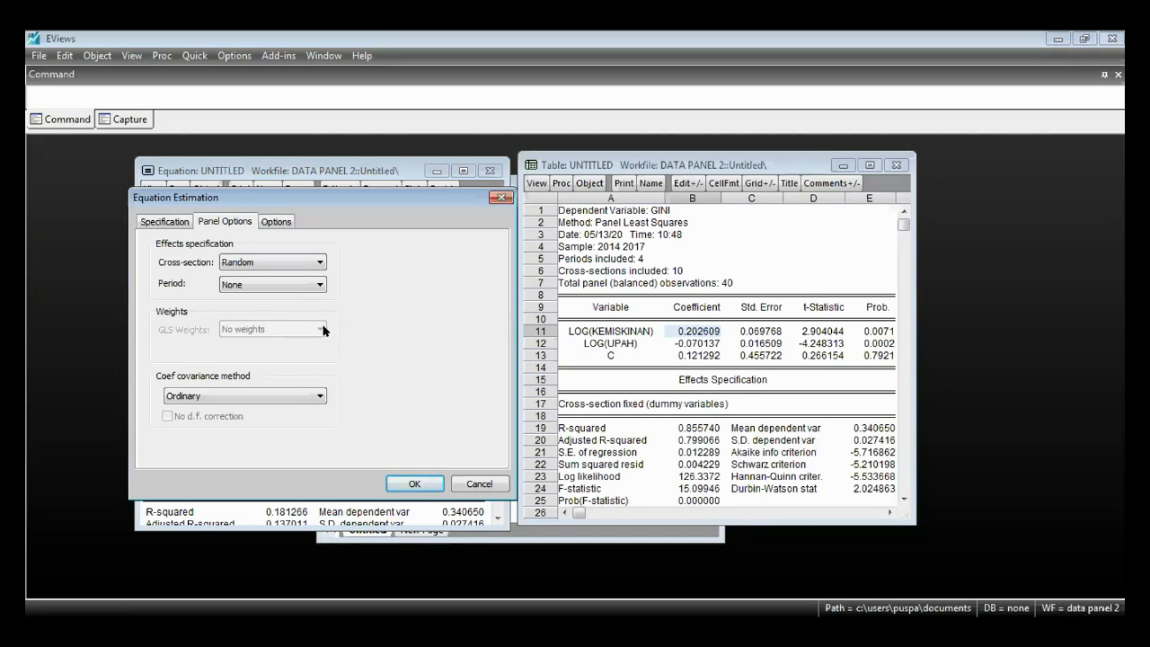
{"action": "left_click", "coordinate": [415, 483]}
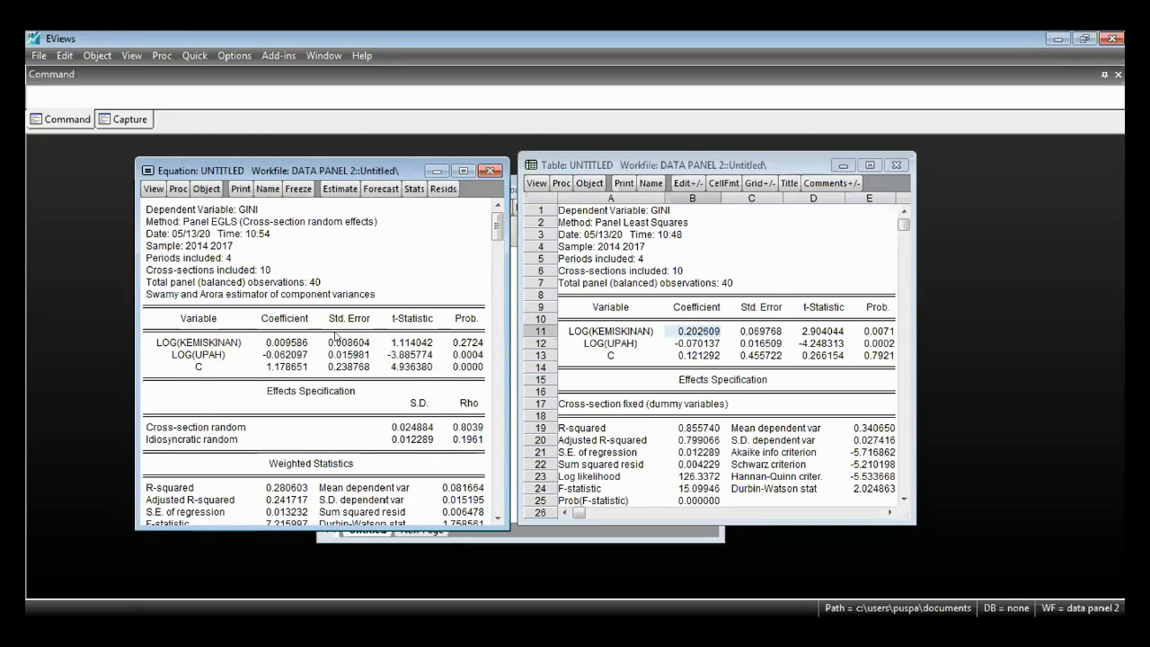
- Compare the coefficients and probabilities of LOG(KEMISKINAN) and LOG(UPAH) in the random effects output with the frozen fixed effects table
{"action": "left_click_drag", "start_coordinate": [287, 357], "coordinate": [288, 343]}
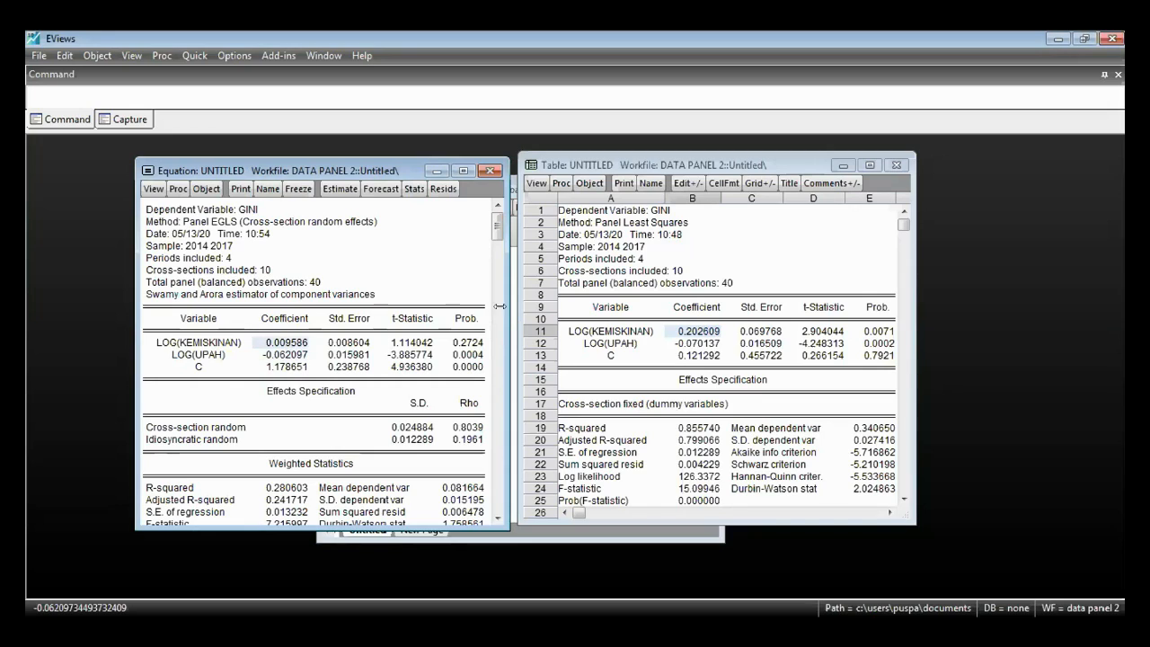
{"action": "left_click", "coordinate": [292, 360]}
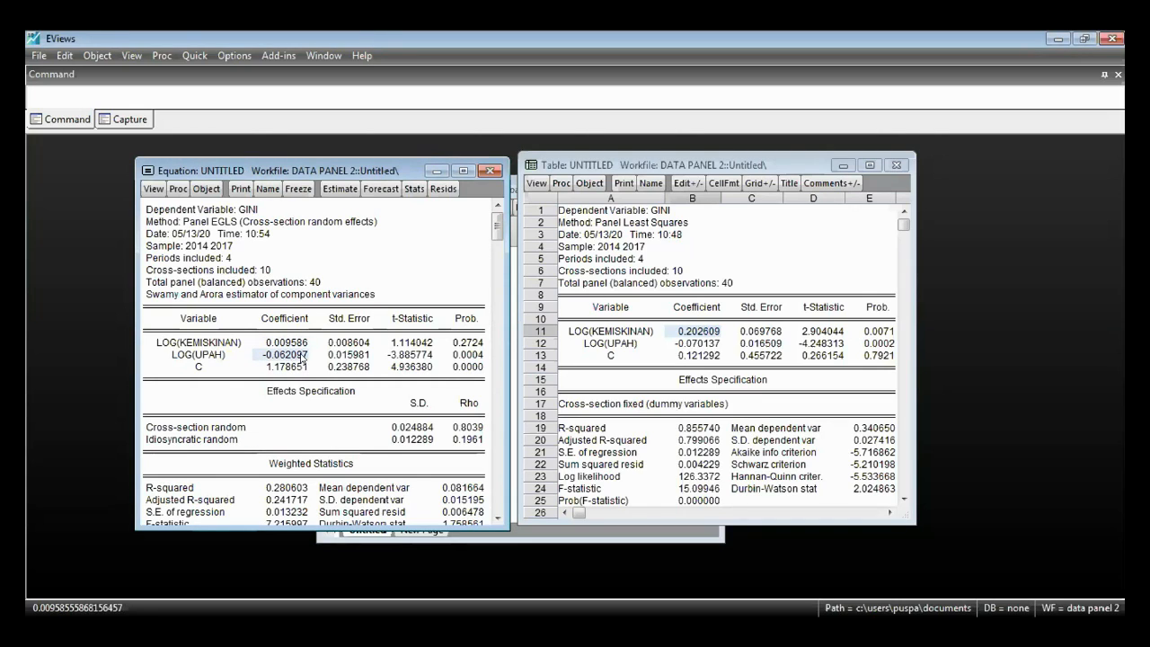
{"action": "left_click", "coordinate": [471, 344]}
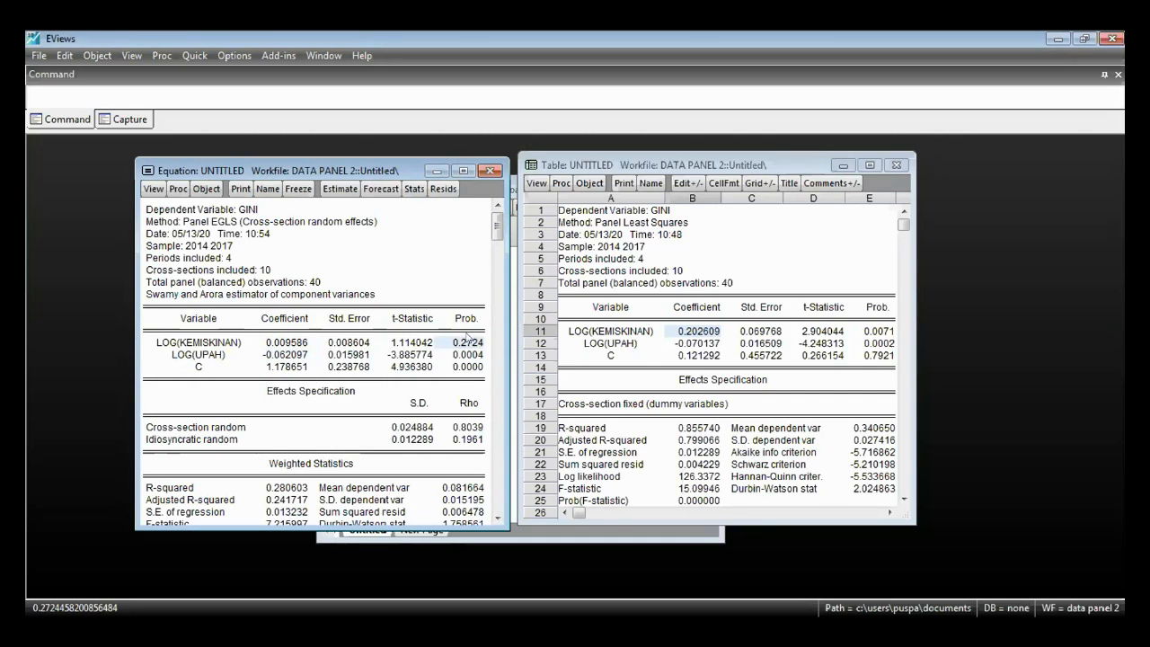
{"action": "left_click", "coordinate": [883, 332]}
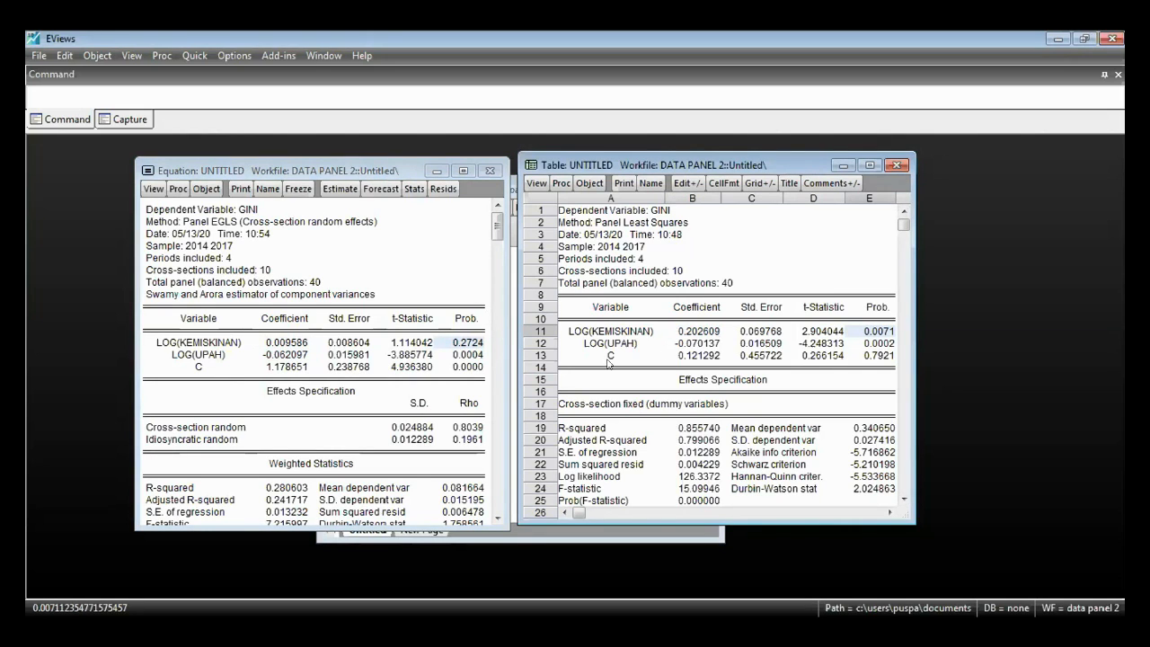
{"action": "left_click", "coordinate": [741, 295]}
{"action": "left_click", "coordinate": [410, 330]}
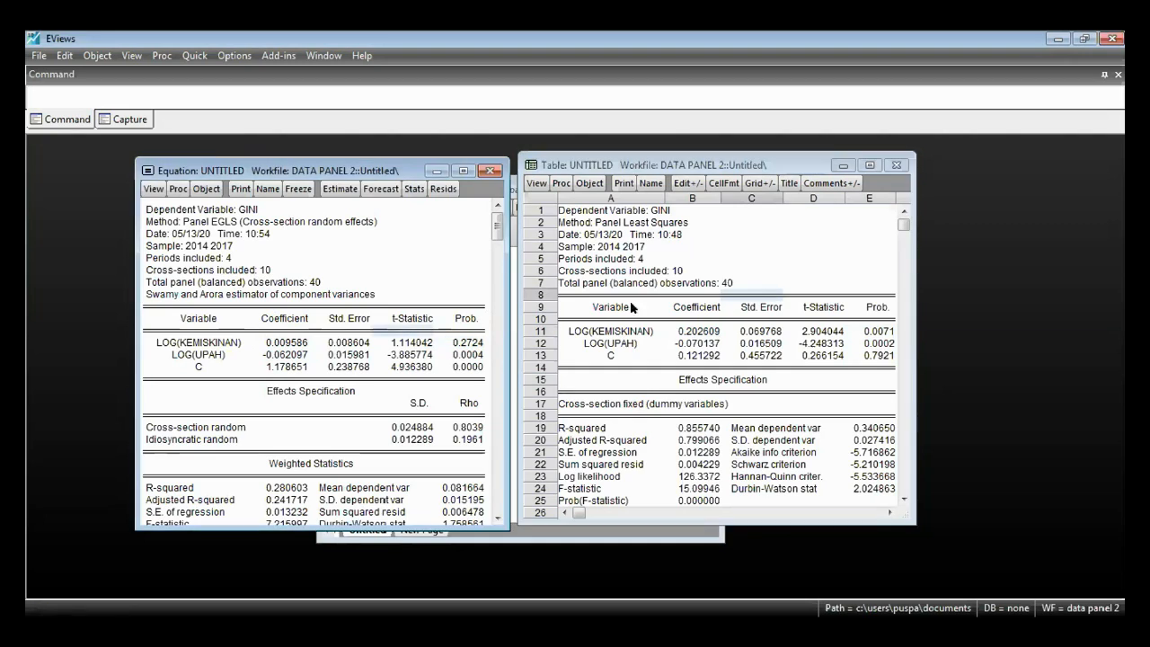
{"action": "left_click", "coordinate": [609, 305]}
{"action": "left_click", "coordinate": [420, 312]}
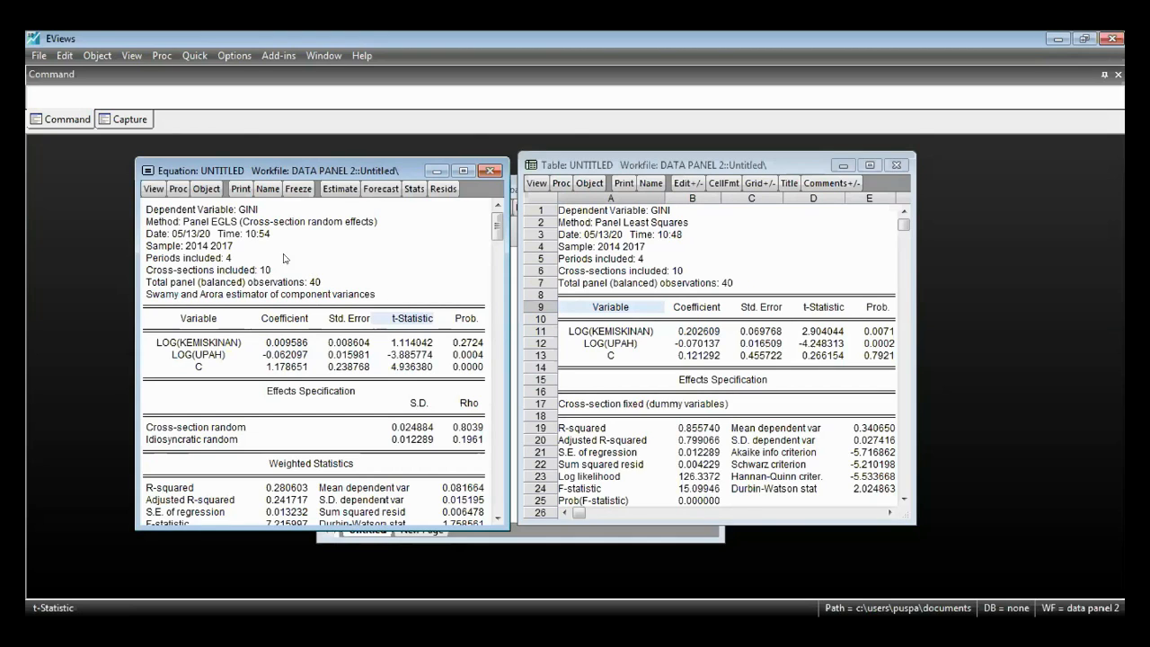
- Run the Correlated Random Effects - Hausman Test on the random effects equation
{"action": "left_click", "coordinate": [151, 189]}
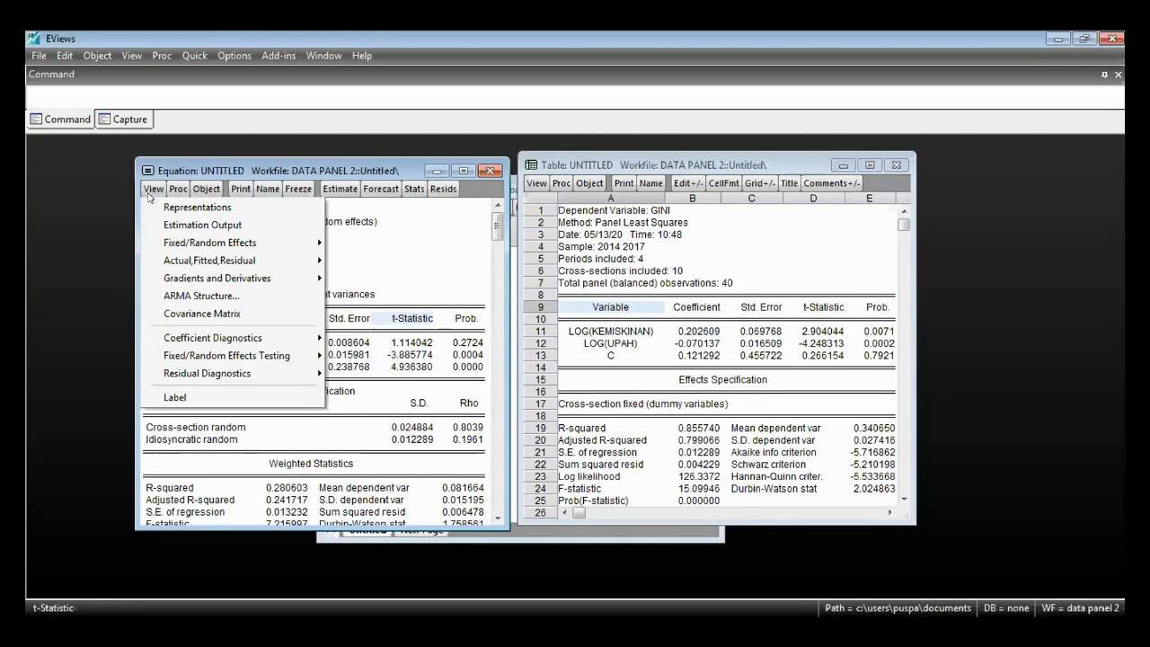
{"action": "mouse_move", "coordinate": [206, 357]}
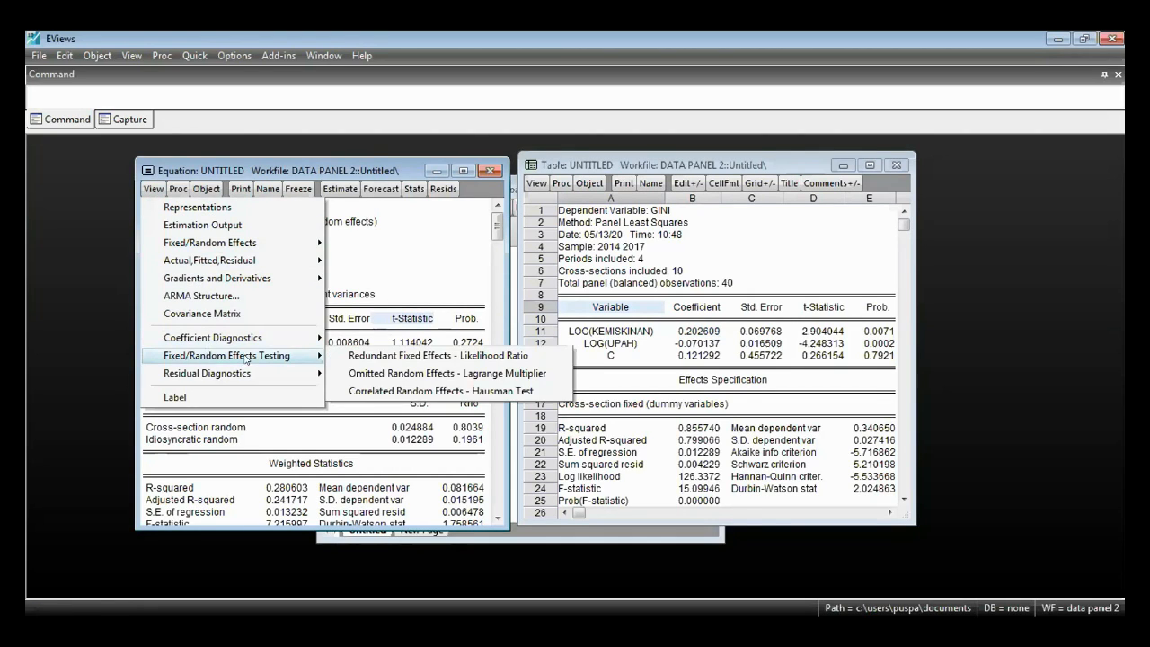
{"action": "left_click", "coordinate": [419, 393]}
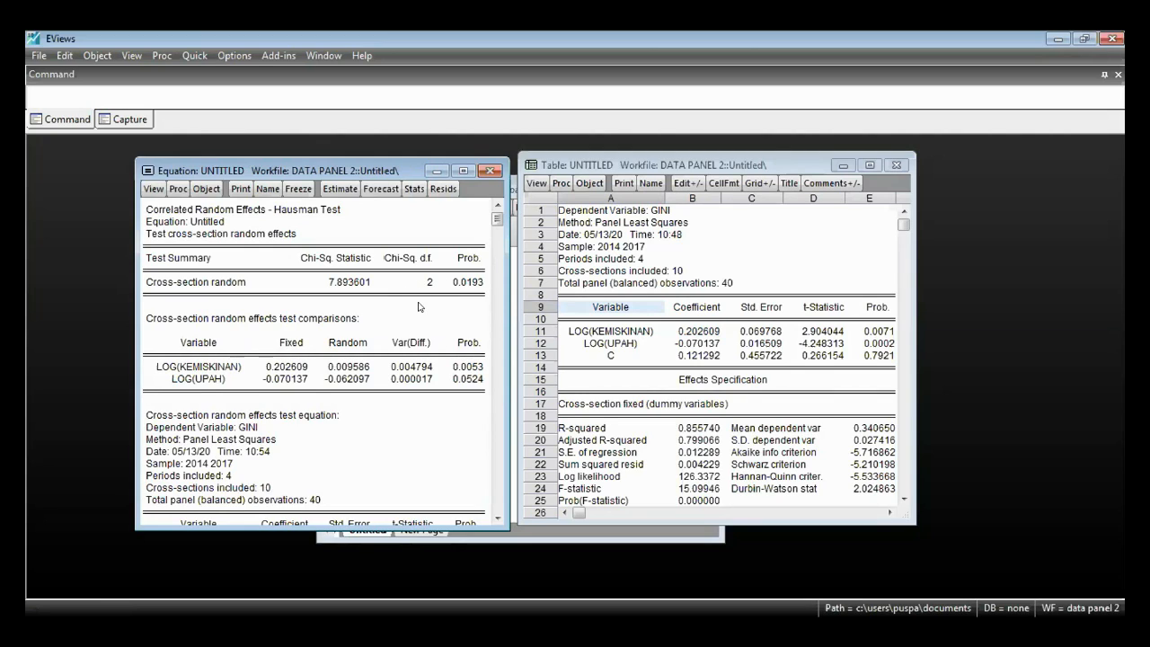
- Examine the Cross-section random probability in the Hausman test alongside the frozen fixed effects table
{"action": "left_click", "coordinate": [481, 282]}
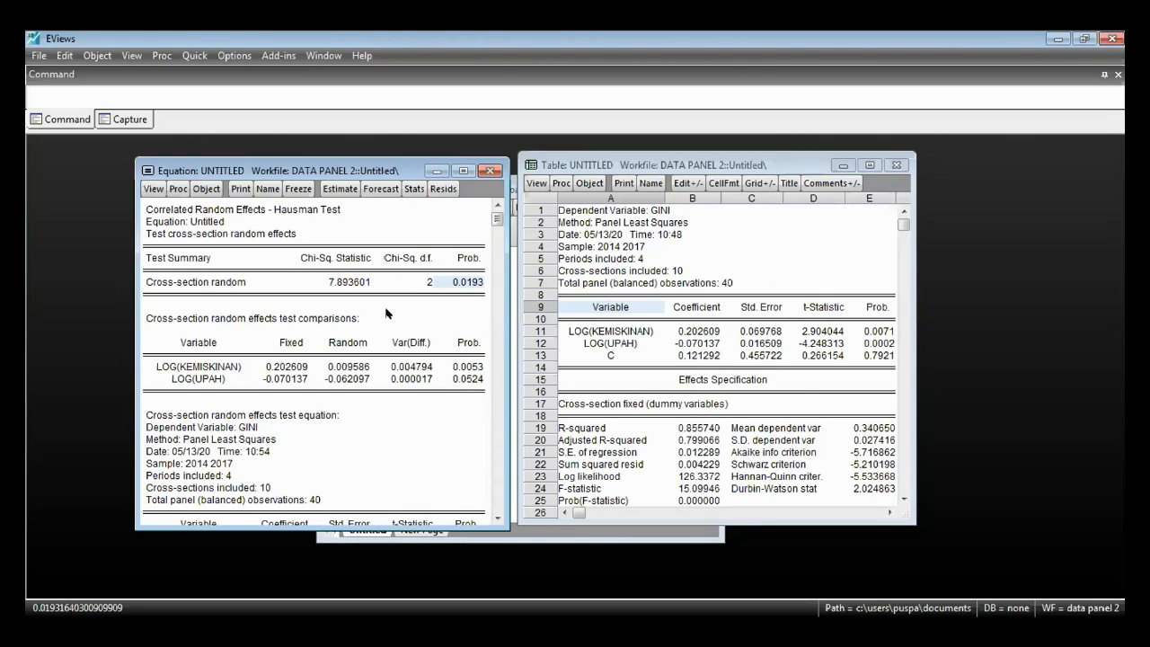
{"action": "left_click", "coordinate": [795, 321]}
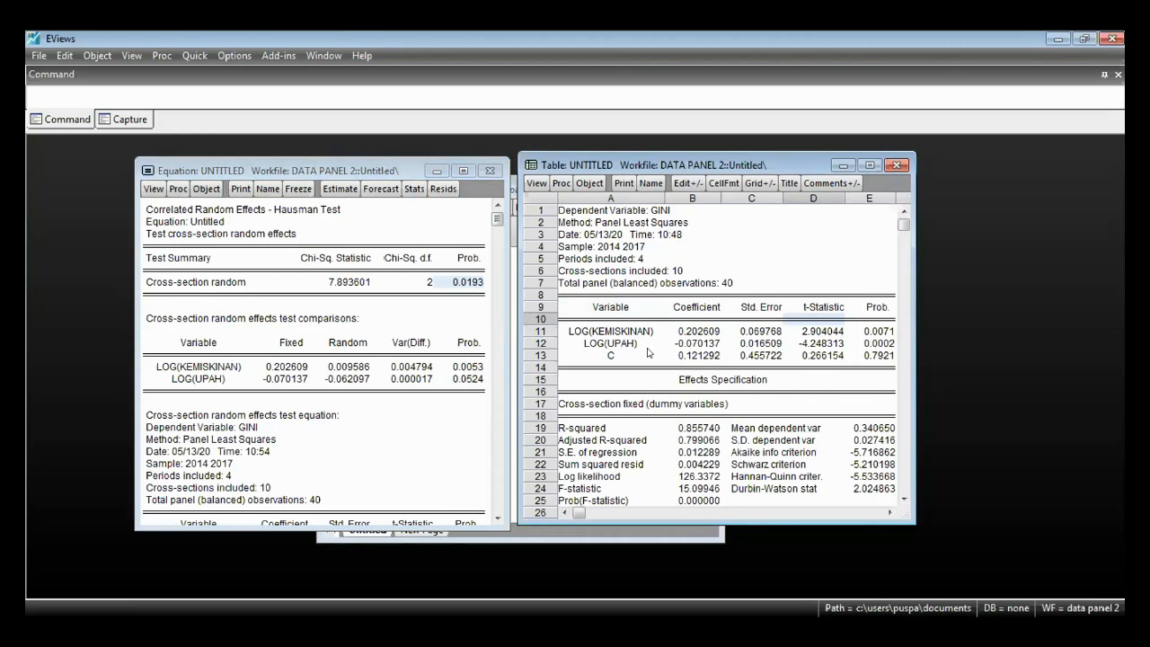
{"action": "left_click", "coordinate": [418, 320]}
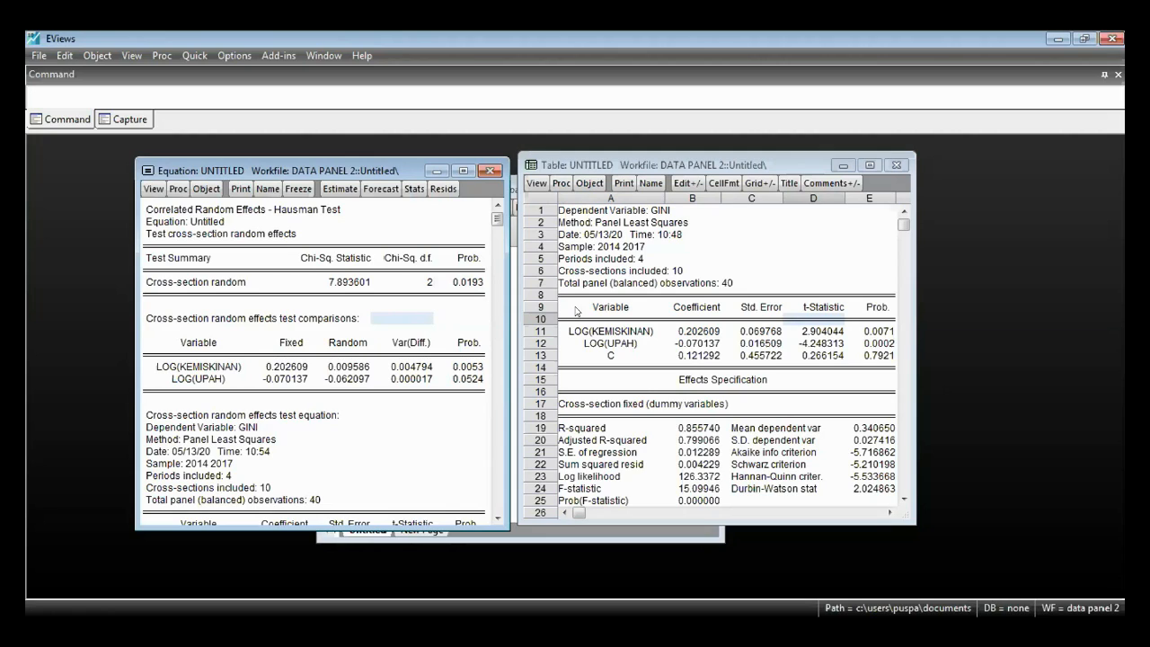
{"action": "left_click", "coordinate": [613, 323]}
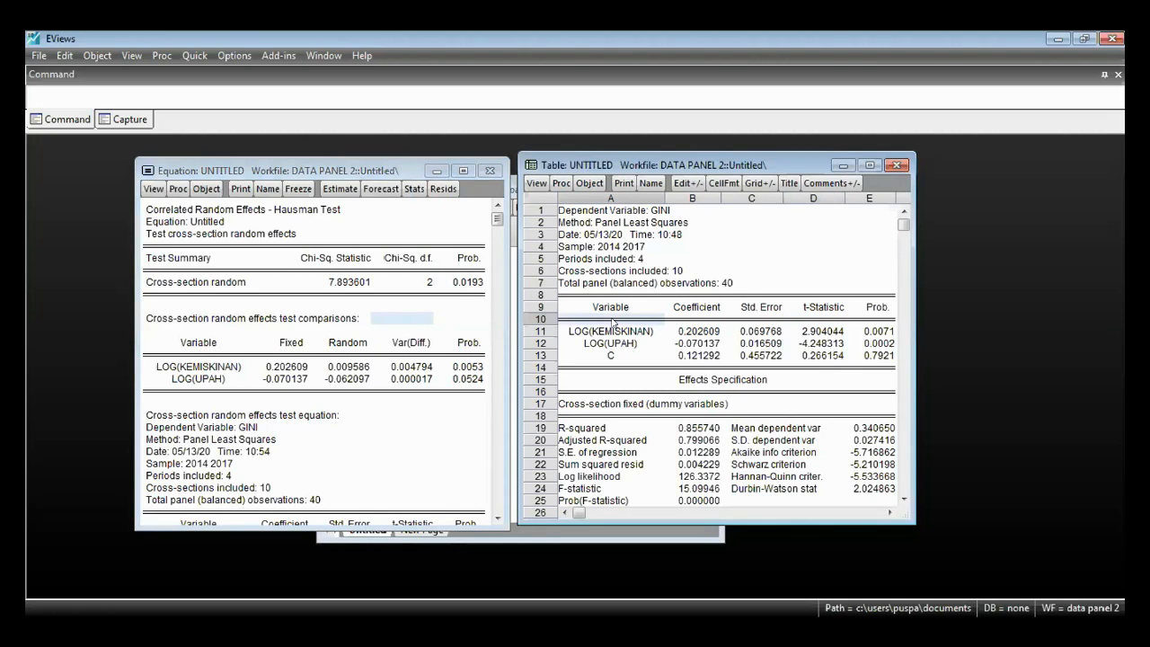
{"action": "left_click", "coordinate": [467, 281]}
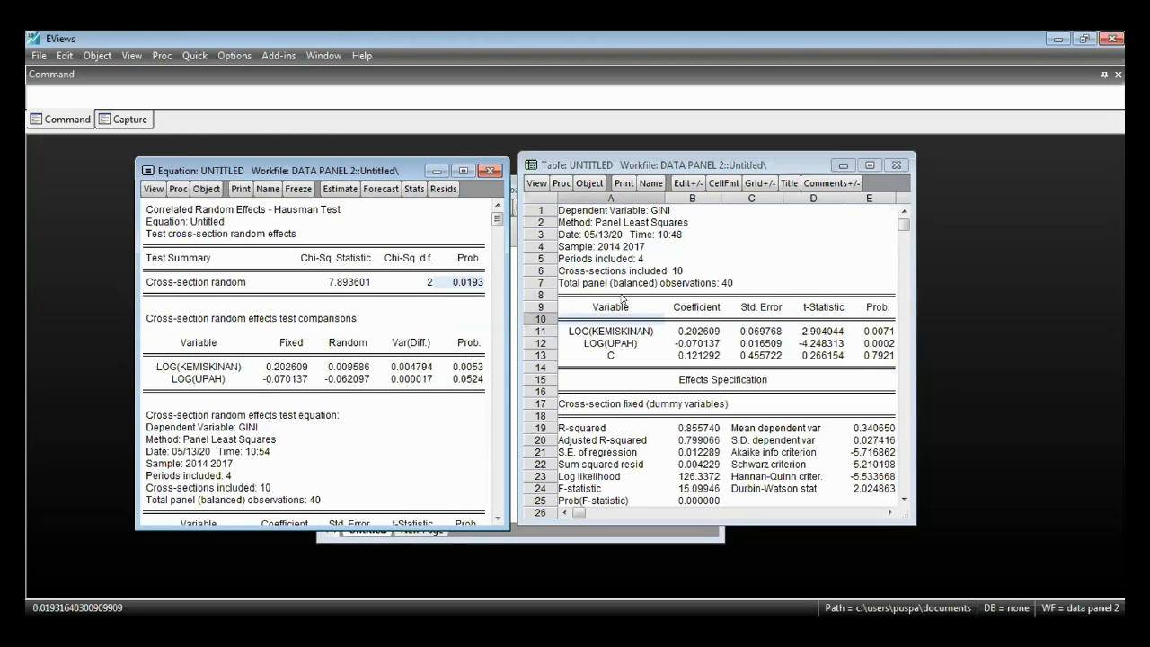
- Re-estimate the equation as a common effects model with cross-section effects set to None
{"action": "left_click", "coordinate": [340, 188]}
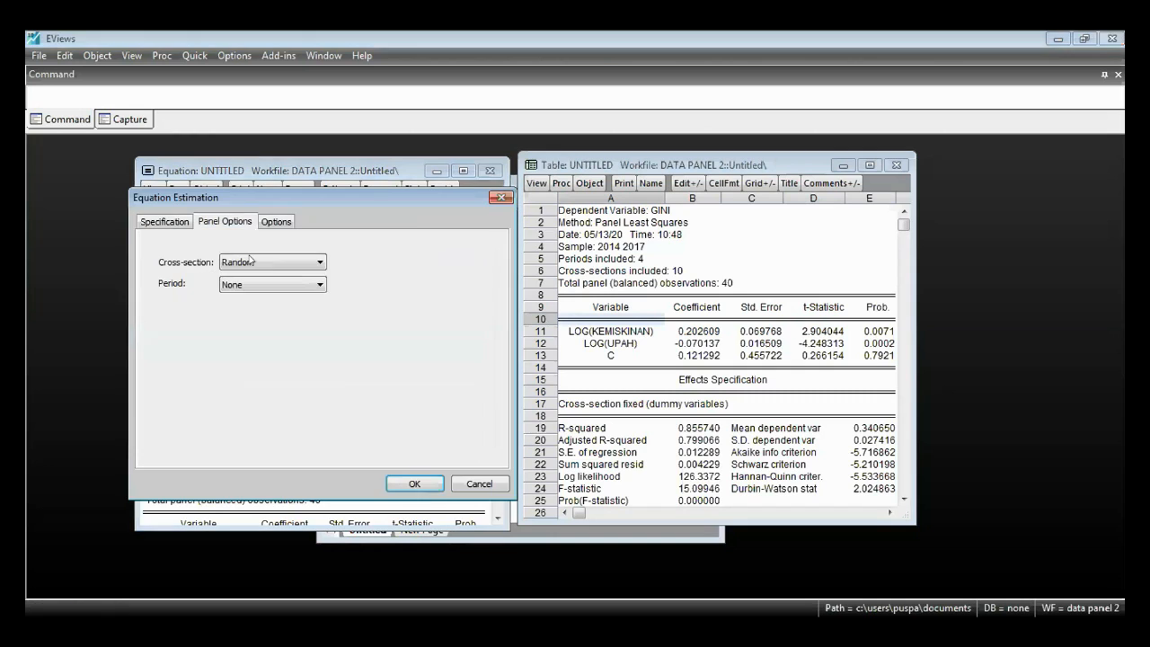
{"action": "left_click", "coordinate": [250, 259]}
{"action": "left_click", "coordinate": [274, 271]}
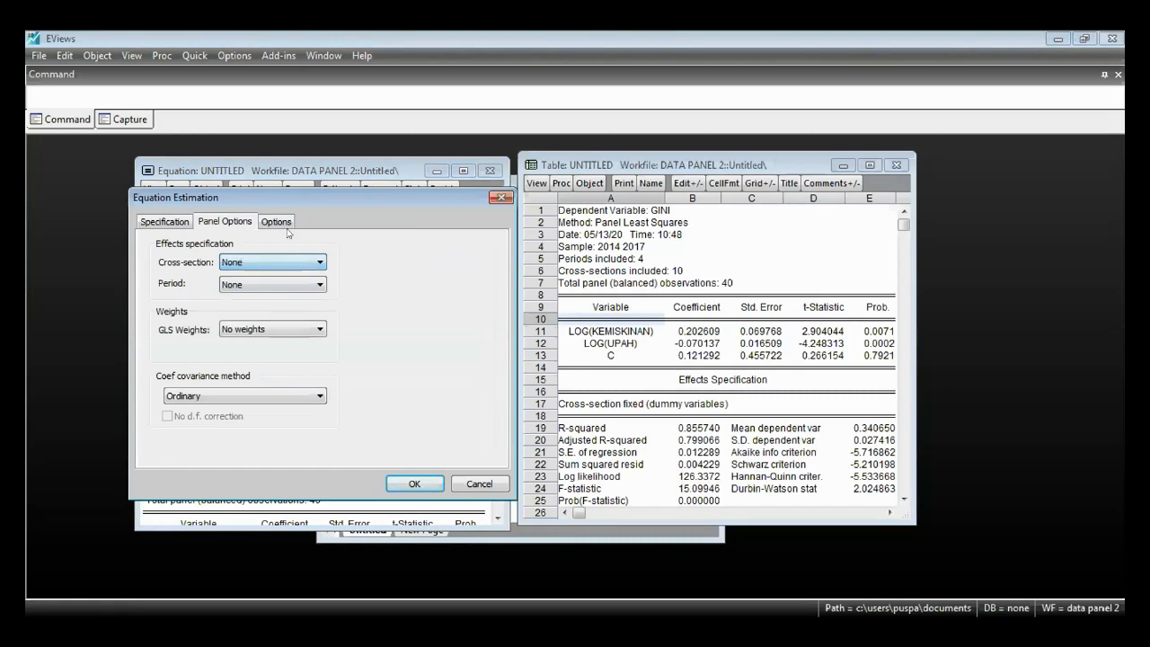
{"action": "left_click", "coordinate": [434, 486]}
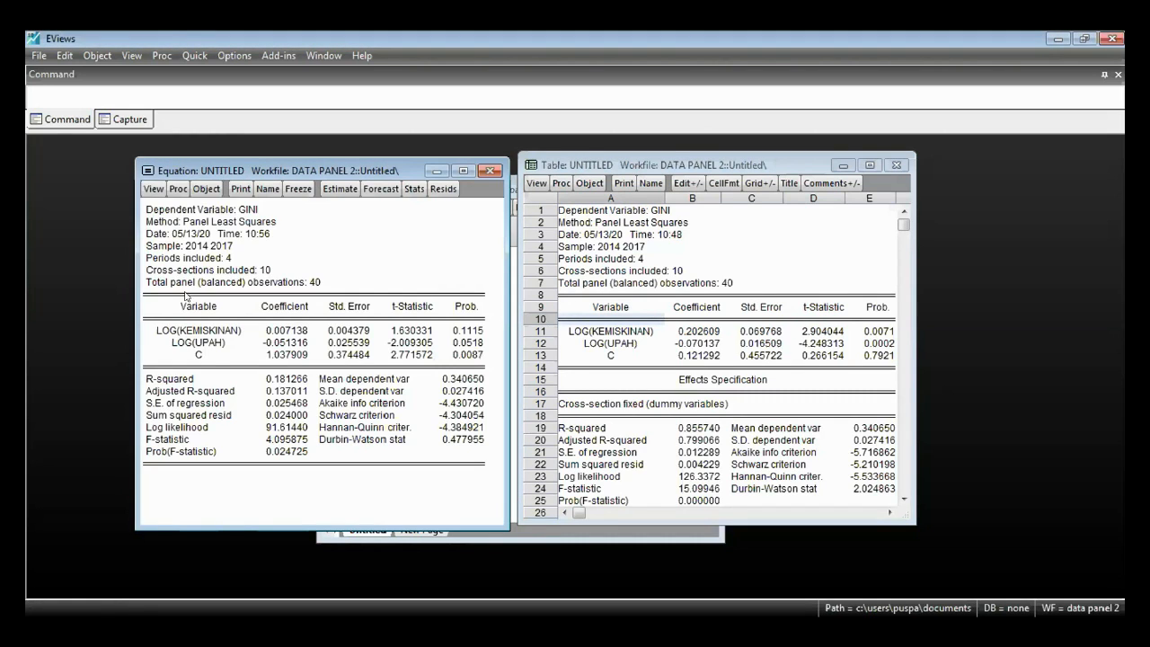
- Run the Omitted Random Effects - Lagrange Multiplier test on the common effects equation
{"action": "left_click", "coordinate": [153, 189]}
{"action": "mouse_move", "coordinate": [259, 357]}
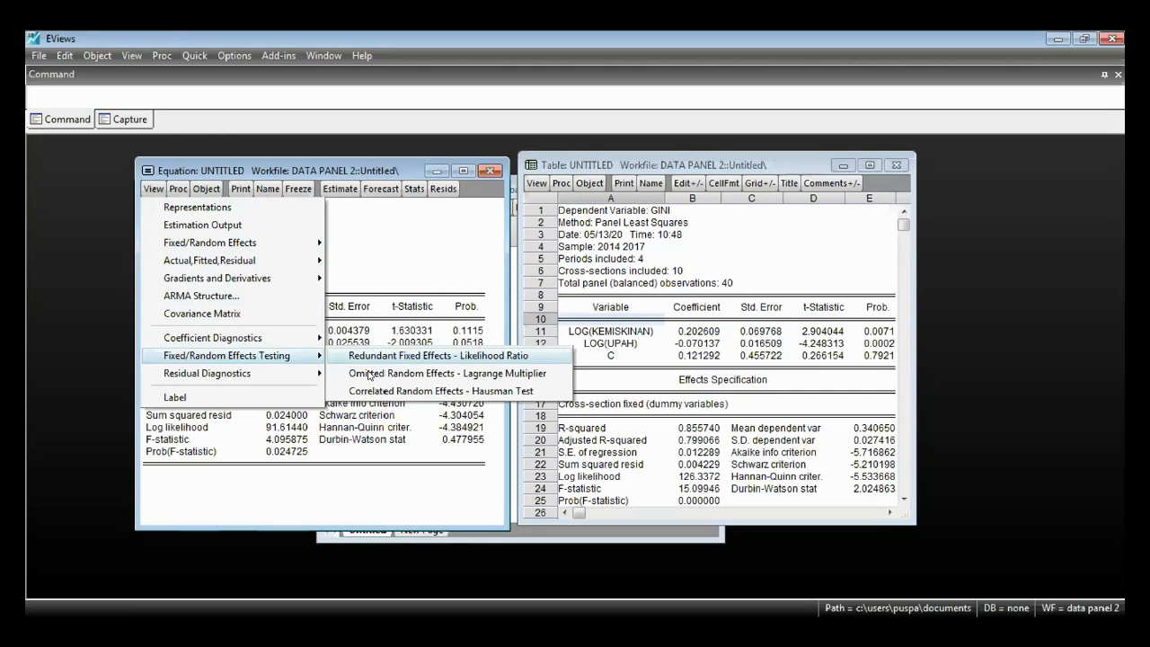
{"action": "left_click", "coordinate": [368, 375]}
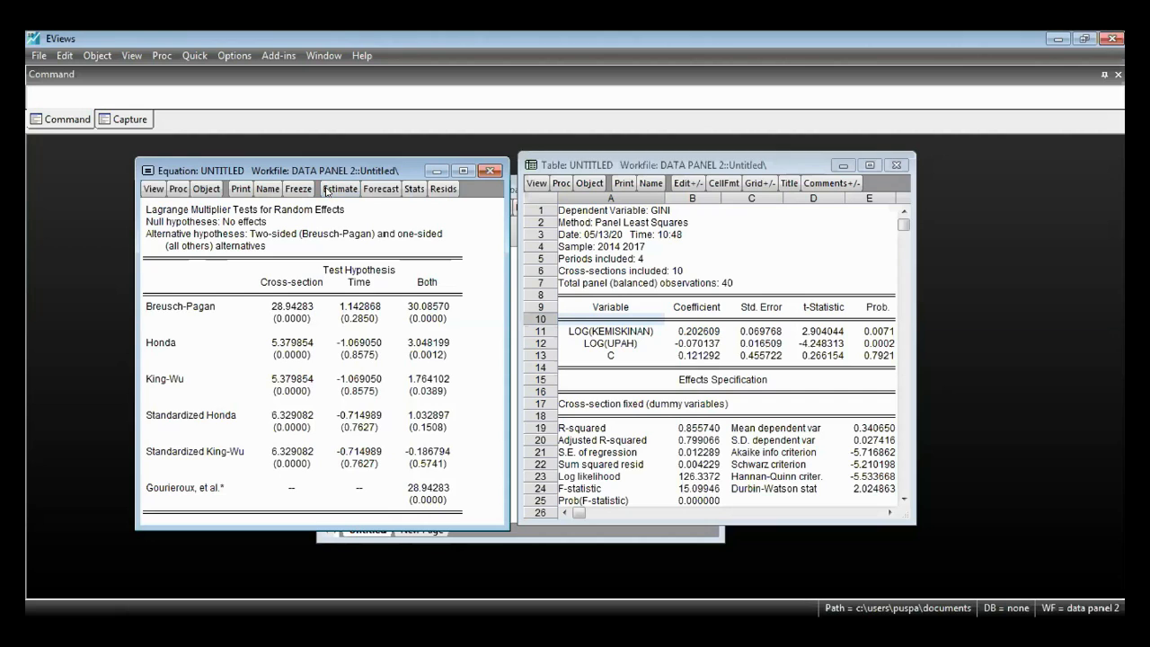
- Re-estimate the equation as a fixed effects model with cross-section effects set to Fixed
{"action": "left_click", "coordinate": [340, 189]}
{"action": "left_click", "coordinate": [270, 261]}
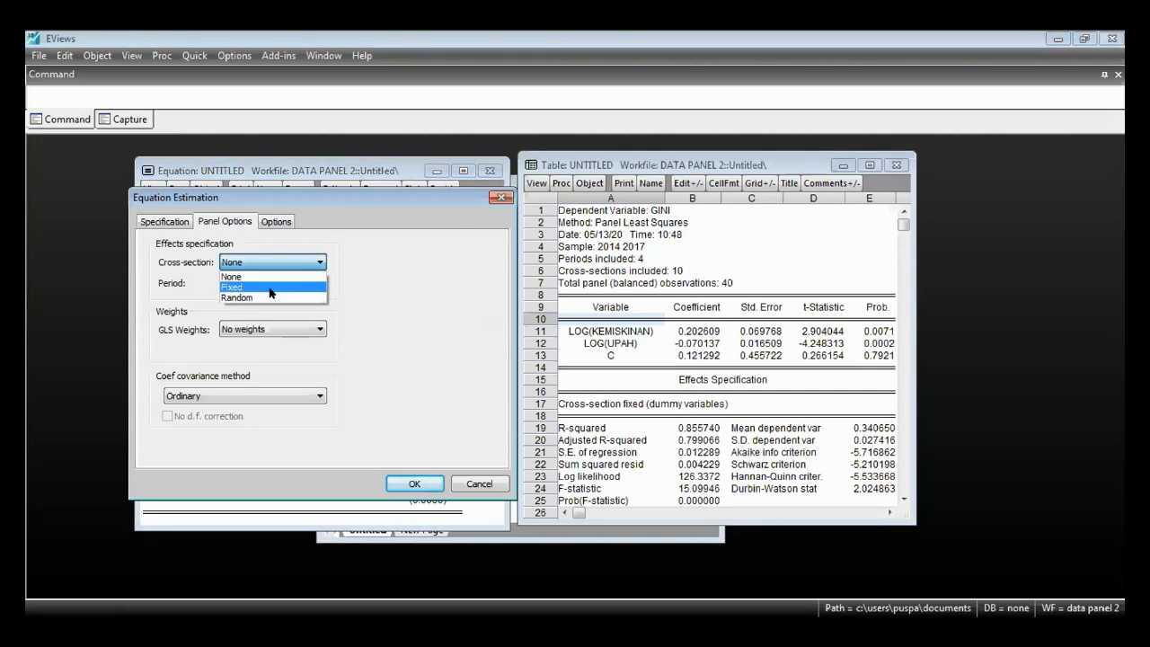
{"action": "left_click", "coordinate": [238, 286]}
{"action": "left_click", "coordinate": [427, 485]}
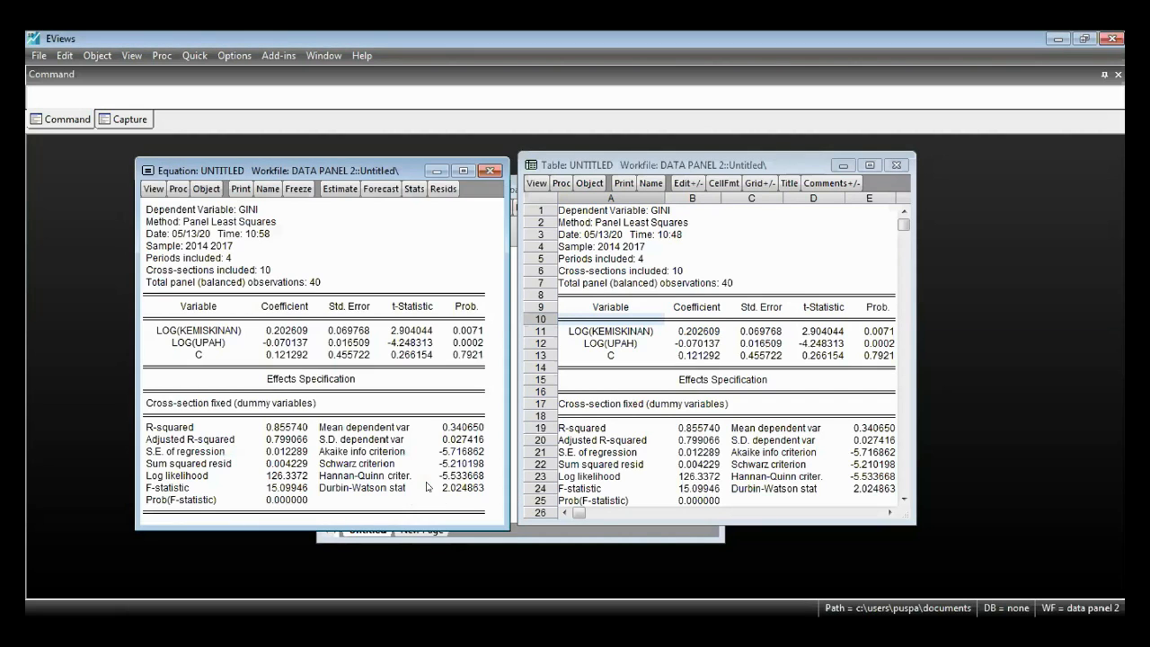
- Review the residual diagnostics offered for the fixed effects panel equation and re-estimate it with the same specification
{"action": "left_click", "coordinate": [145, 193]}
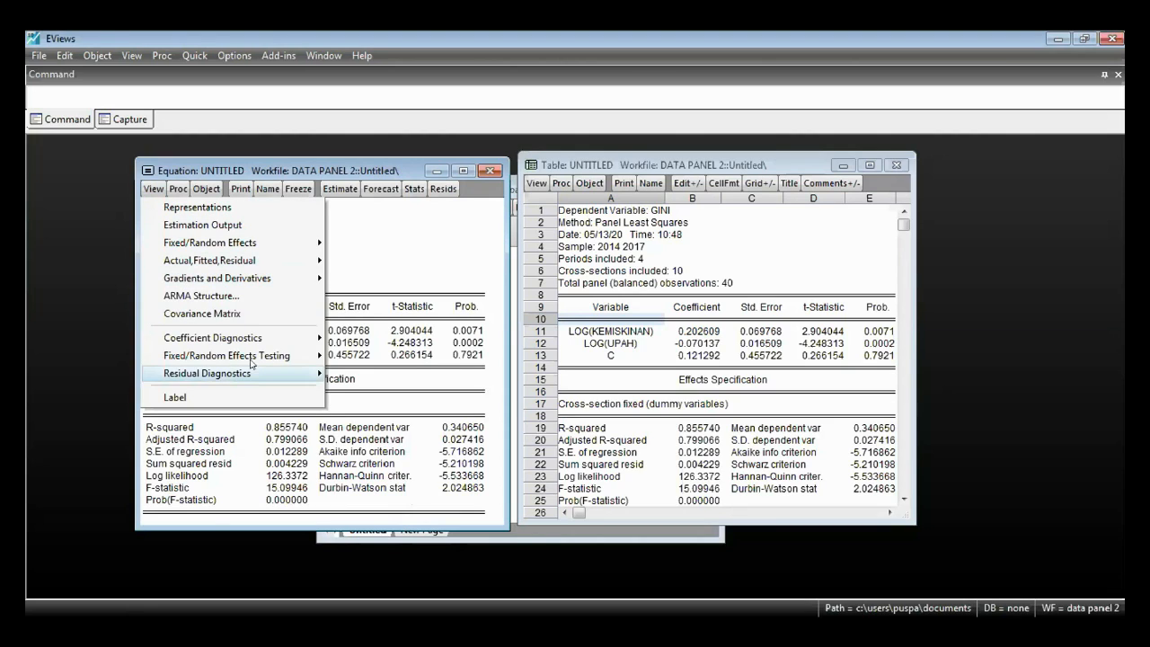
{"action": "mouse_move", "coordinate": [259, 373]}
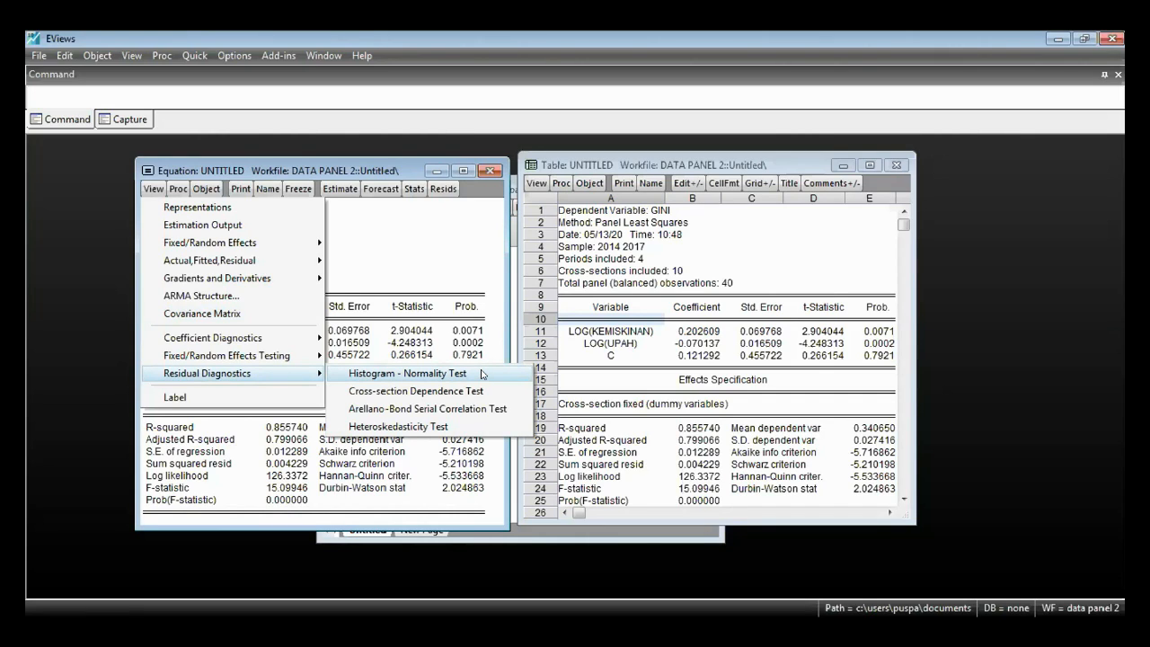
{"action": "left_click", "coordinate": [350, 193]}
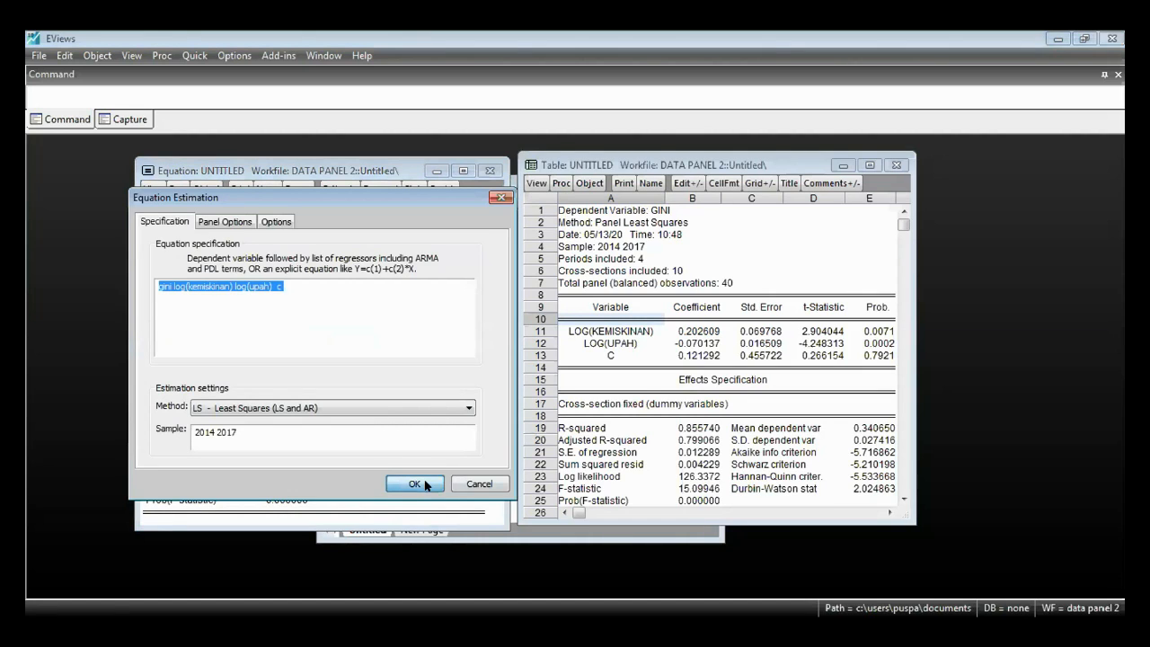
{"action": "key", "text": "Return"}
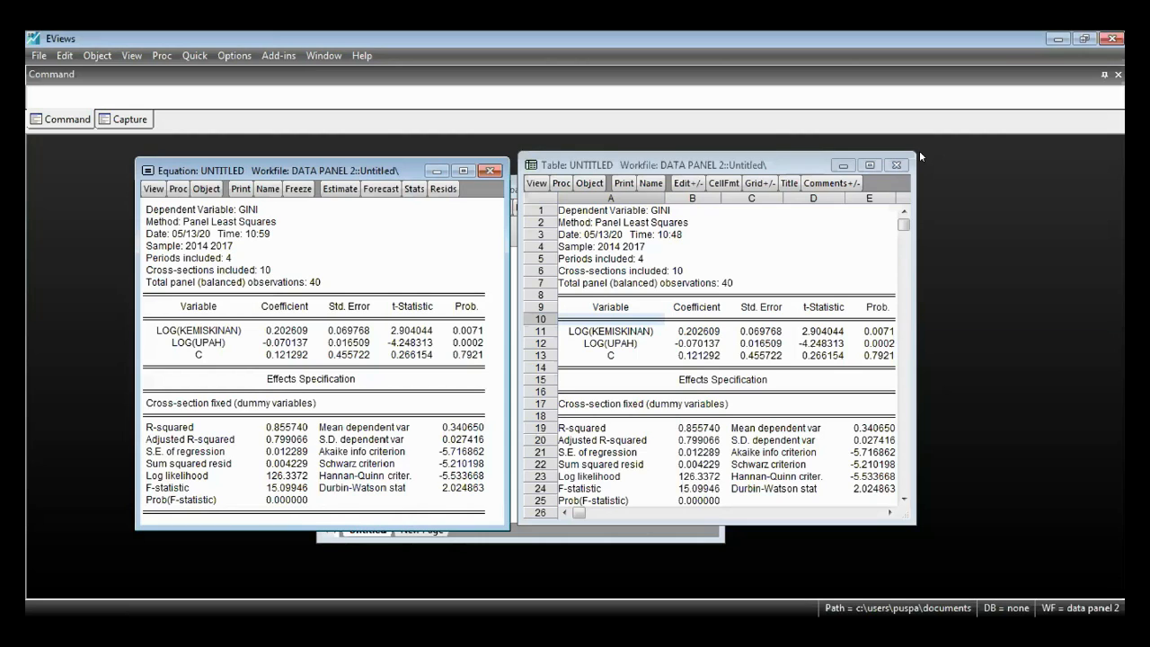
- Close the frozen fixed effects table and restructure the workfile from Dated Panel to Unstructured / Undated
{"action": "left_click", "coordinate": [896, 165]}
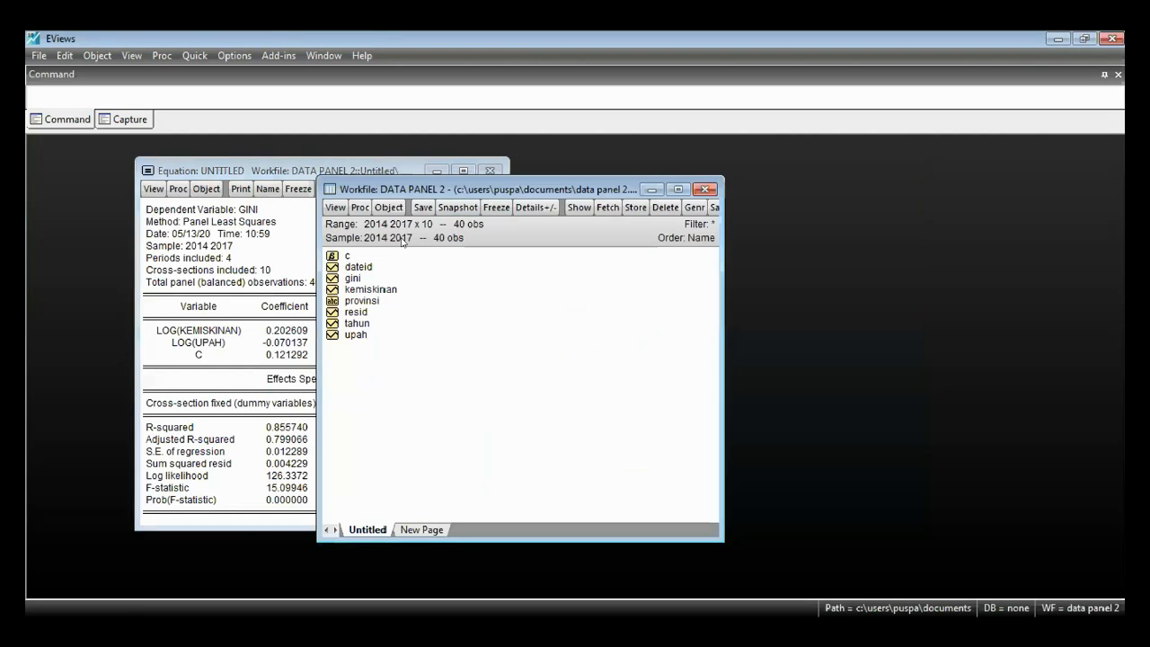
{"action": "double_click", "coordinate": [394, 235]}
{"action": "left_click", "coordinate": [648, 278]}
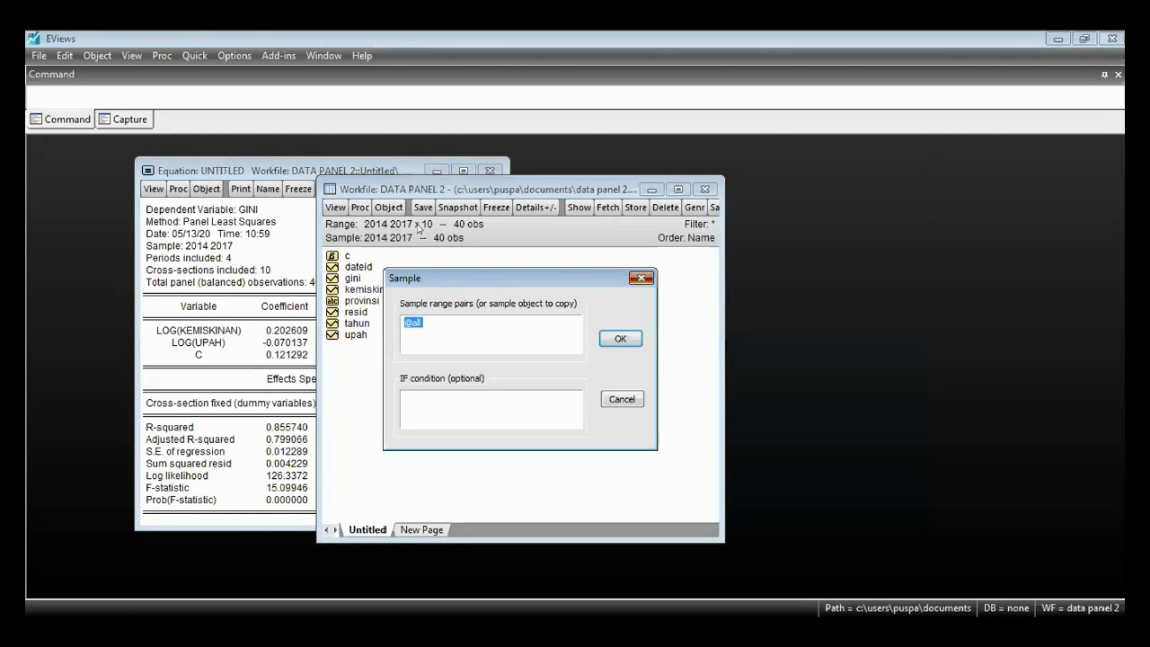
{"action": "double_click", "coordinate": [413, 221]}
{"action": "left_click", "coordinate": [472, 284]}
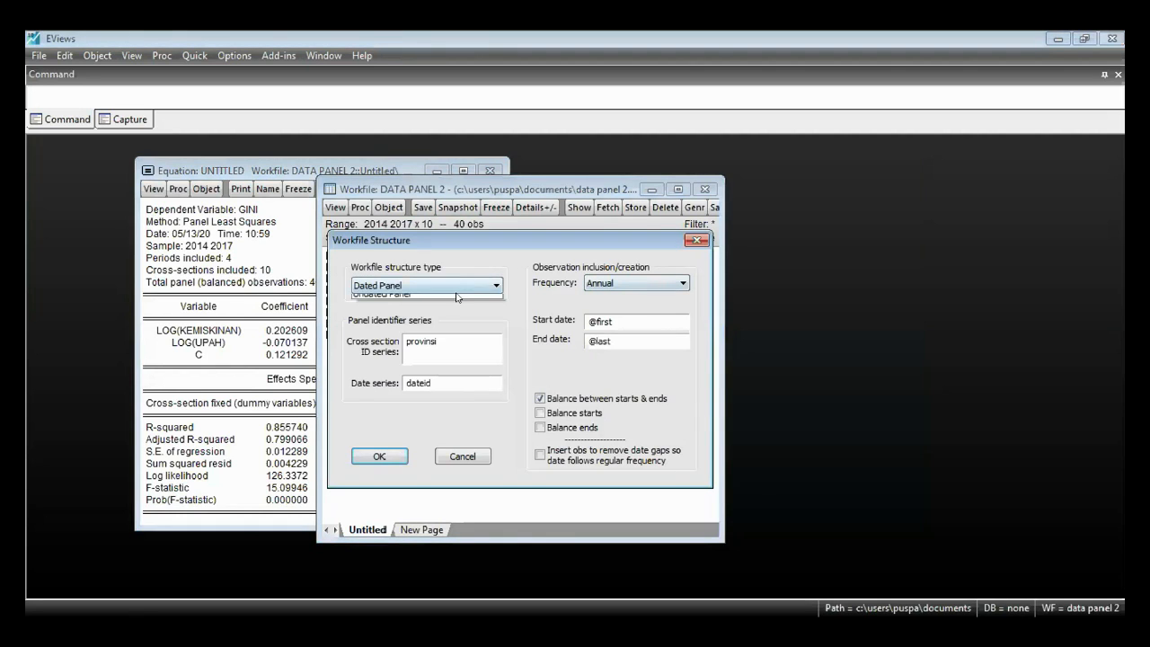
{"action": "left_click", "coordinate": [482, 302]}
{"action": "left_click", "coordinate": [379, 456]}
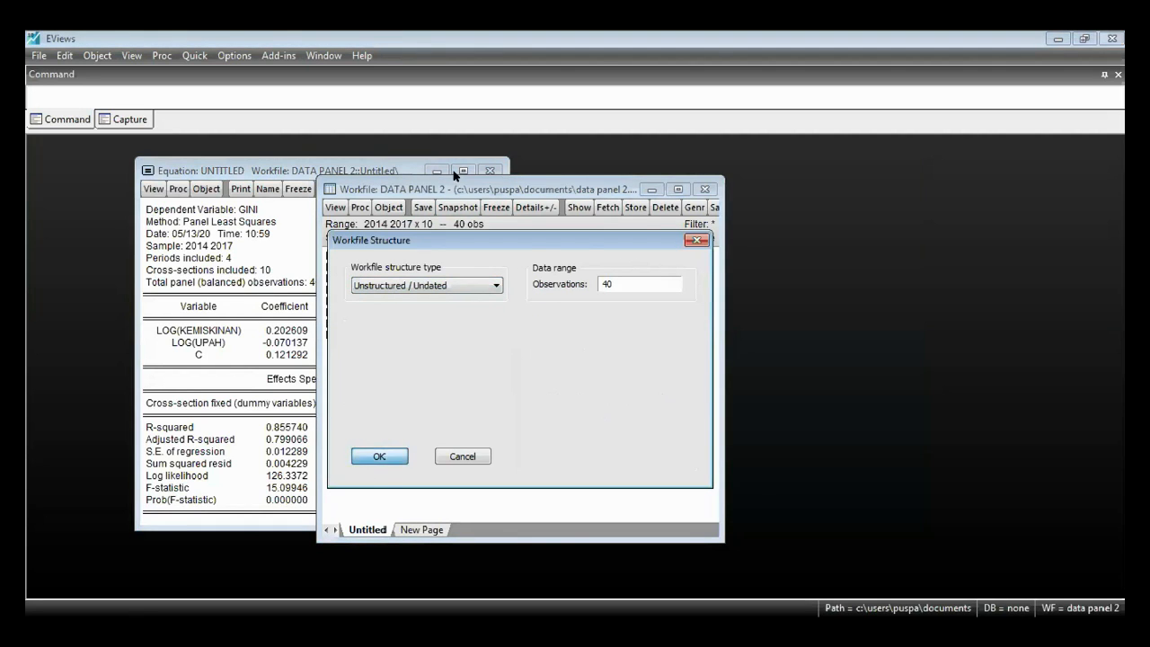
- Delete the untitled panel equation and estimate a new least squares equation of gini on kemiskinan and tahun
{"action": "left_click", "coordinate": [494, 171]}
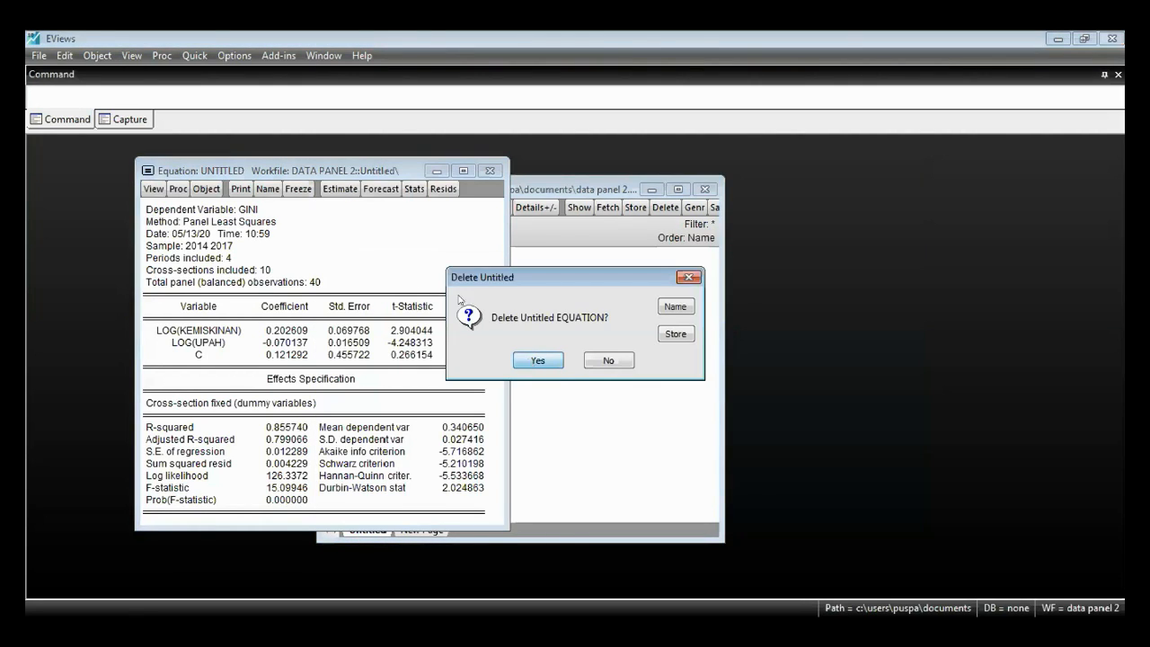
{"action": "left_click", "coordinate": [532, 361]}
{"action": "left_click", "coordinate": [370, 281]}
{"action": "left_click", "coordinate": [378, 292], "text": "ctrl"}
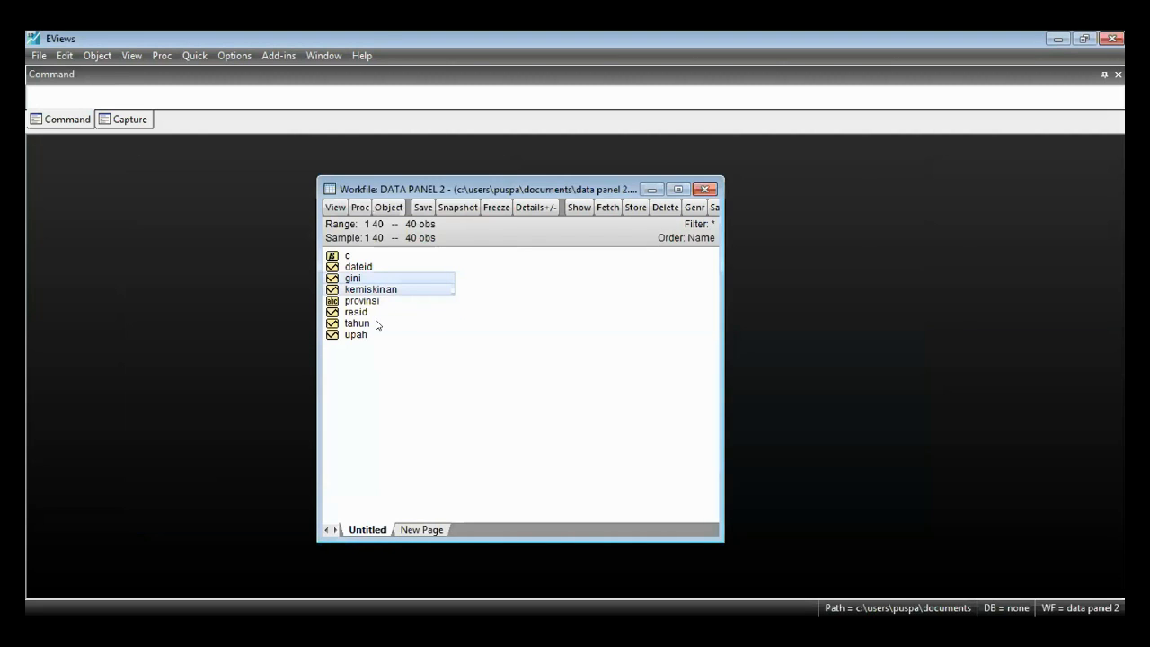
{"action": "left_click", "coordinate": [376, 324], "text": "ctrl"}
{"action": "right_click", "coordinate": [377, 325]}
{"action": "mouse_move", "coordinate": [485, 335]}
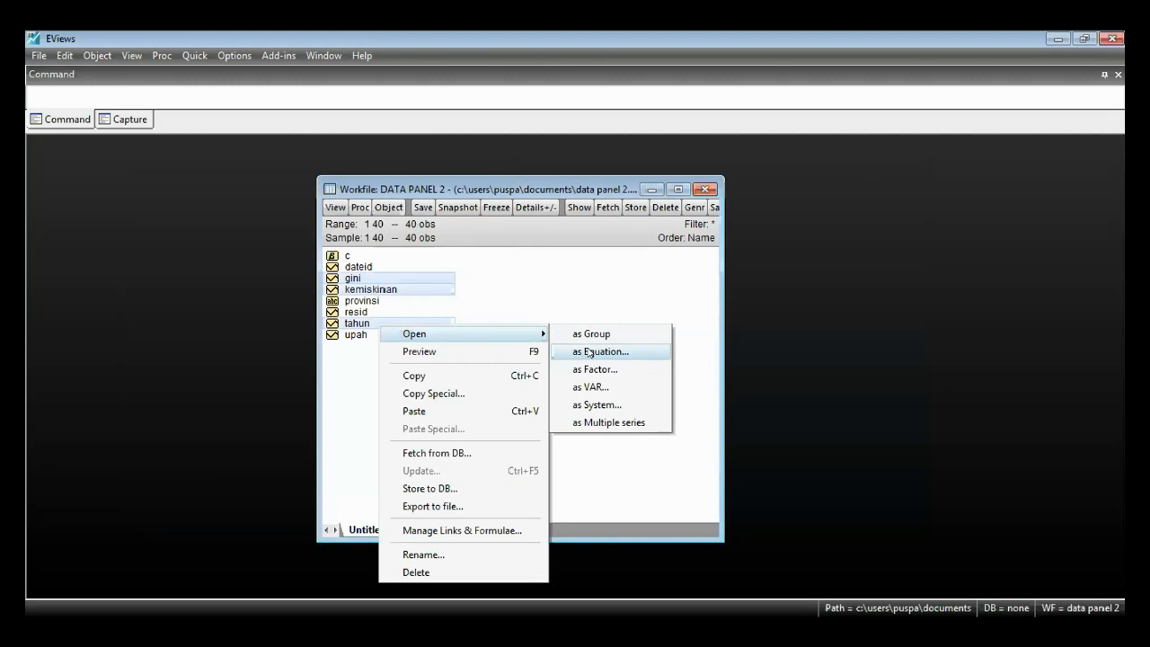
{"action": "left_click", "coordinate": [589, 352]}
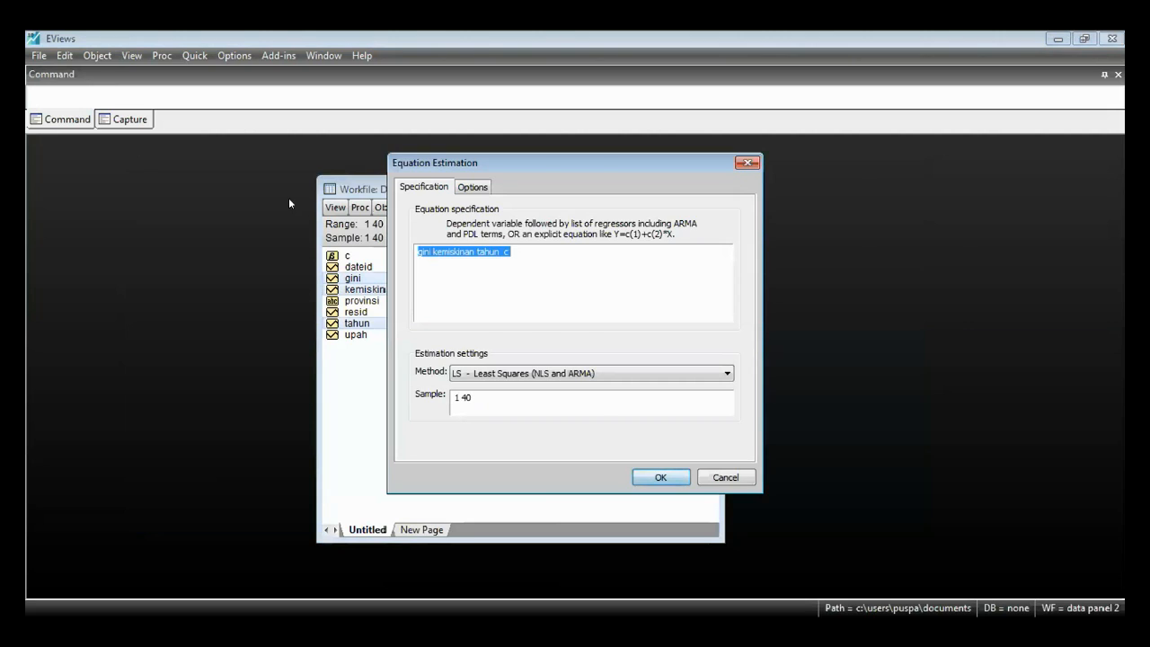
{"action": "key", "text": "Return"}
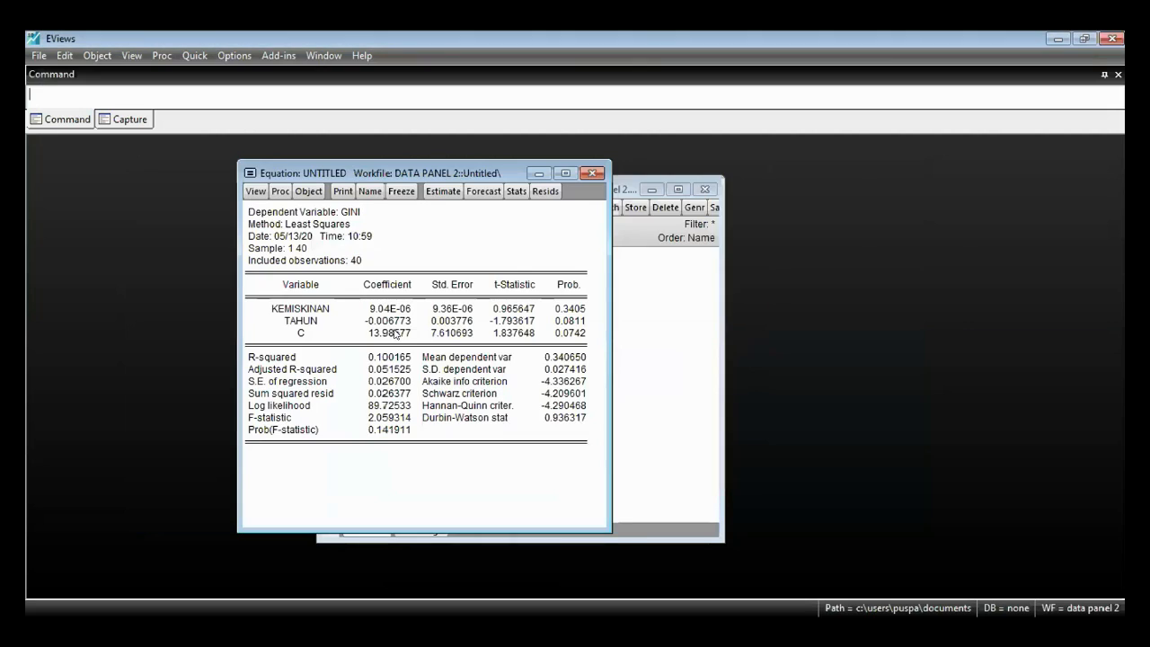
- Change the equation specification to gini log(kemiskinan) log(upah) c and re-estimate it
{"action": "left_click", "coordinate": [424, 191]}
{"action": "left_click", "coordinate": [282, 274]}
{"action": "type", "text": "log(kemiskinan tahun  c"}
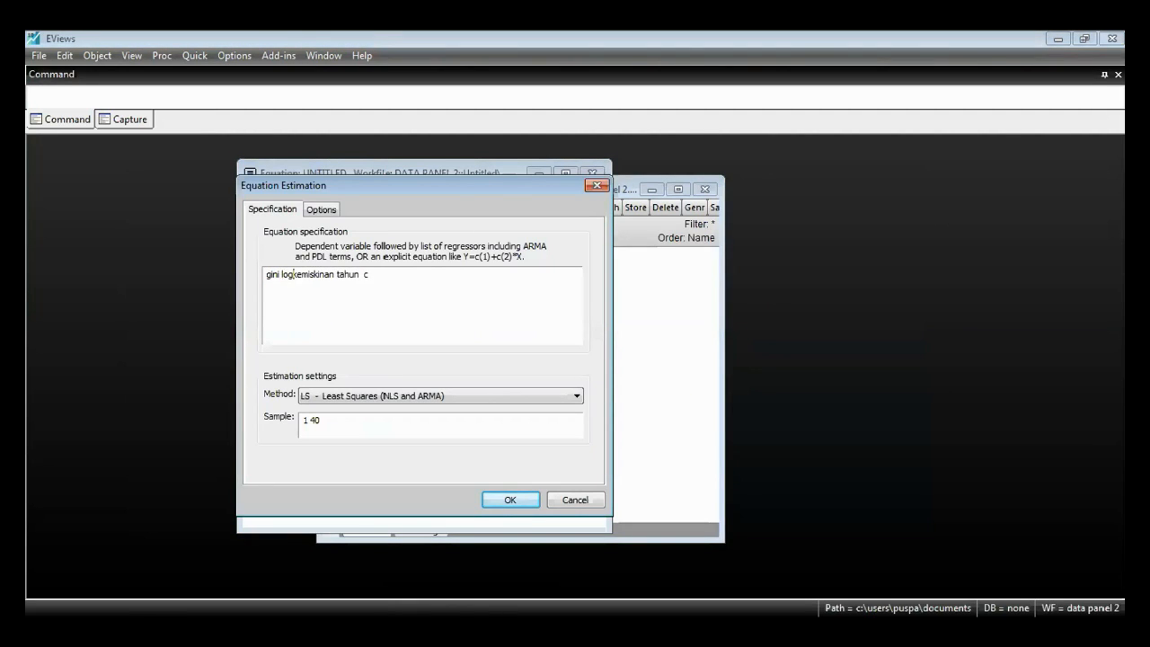
{"action": "type", "text": "("}
{"action": "key", "text": "Right"}
{"action": "key", "text": "Right"}
{"action": "key", "text": "Right"}
{"action": "key", "text": "Right"}
{"action": "key", "text": "Right"}
{"action": "key", "text": "Right"}
{"action": "key", "text": "Right"}
{"action": "key", "text": "Right"}
{"action": "key", "text": "Right"}
{"action": "key", "text": "Right"}
{"action": "type", "text": ")"}
{"action": "key", "text": "Right"}
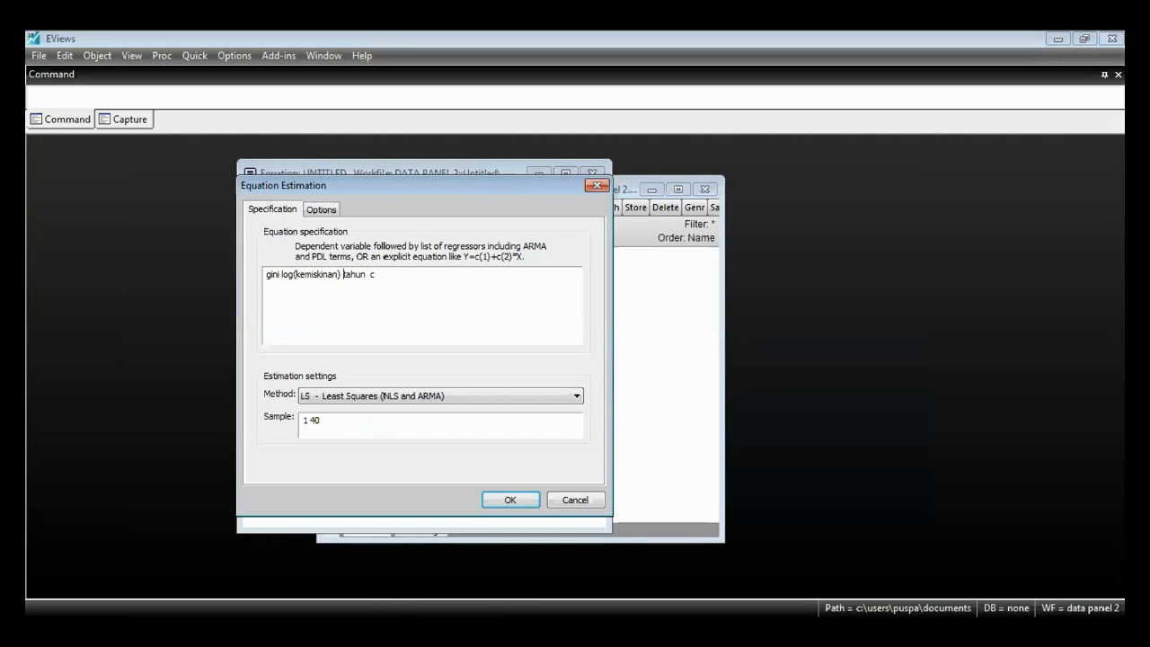
{"action": "key", "text": "ctrl+shift+Right"}
{"action": "type", "text": "log(upah)"}
{"action": "key", "text": "Return"}
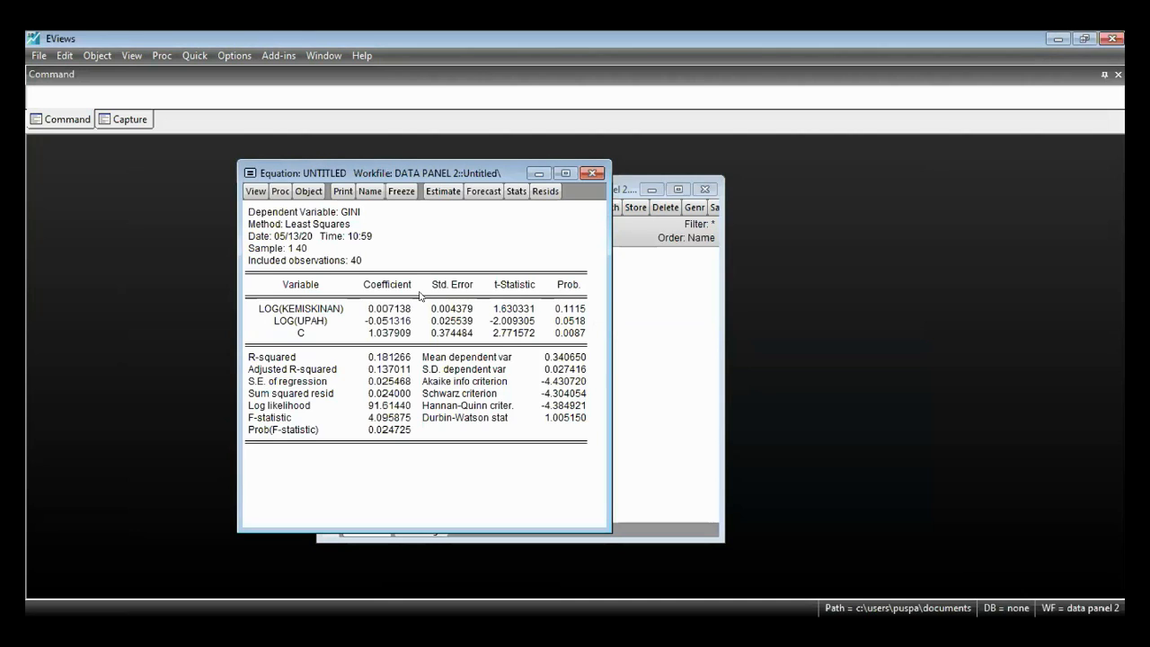
- Review the residual diagnostics offered for the undated least squares equation, including the normality, serial correlation and heteroskedasticity tests
{"action": "left_click", "coordinate": [256, 192]}
{"action": "mouse_move", "coordinate": [350, 349]}
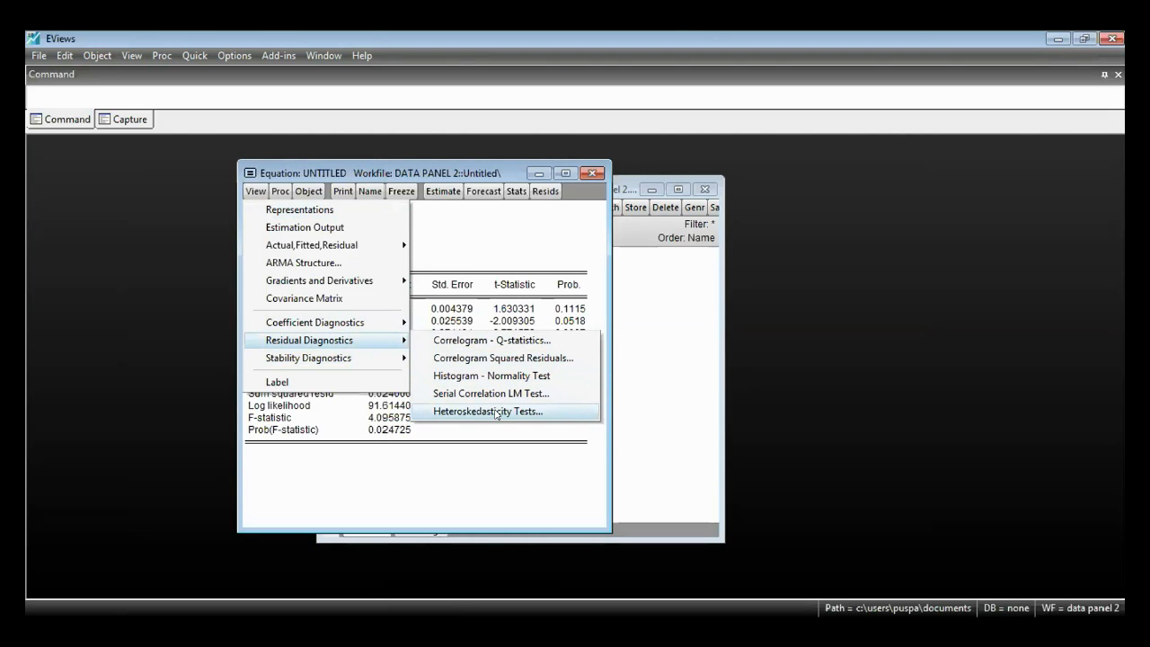
{"action": "left_click", "coordinate": [697, 358]}
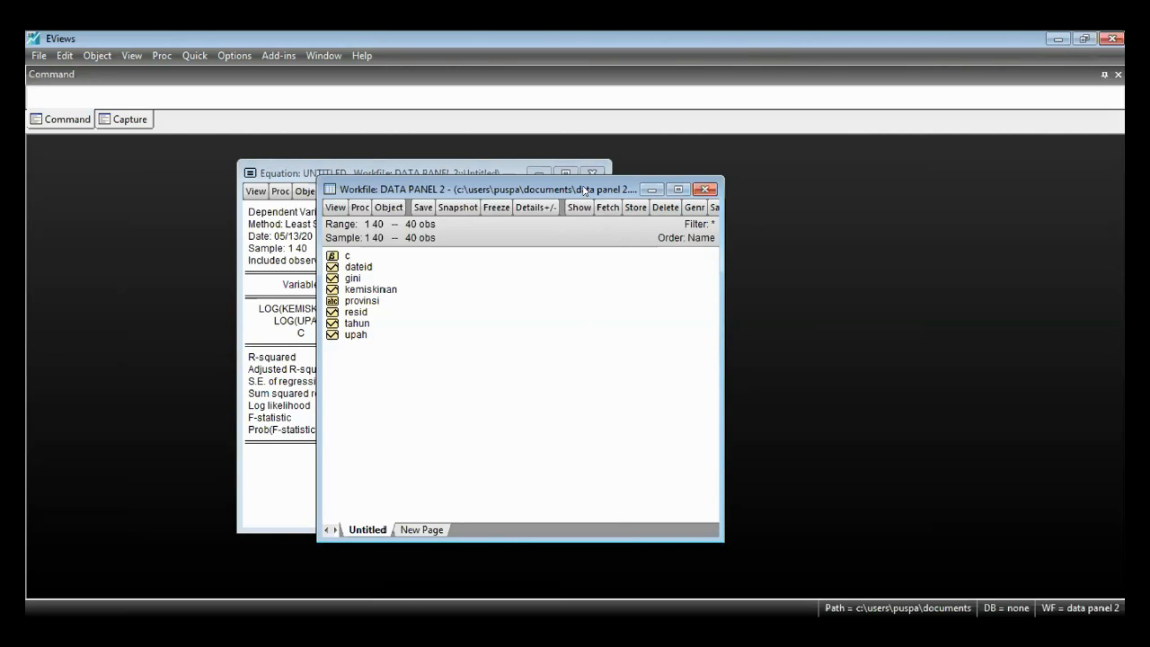
- Arrange the equation and workfile windows side by side so that neither covers the other
{"action": "left_click_drag", "start_coordinate": [584, 191], "coordinate": [736, 172]}
{"action": "left_click", "coordinate": [388, 170]}
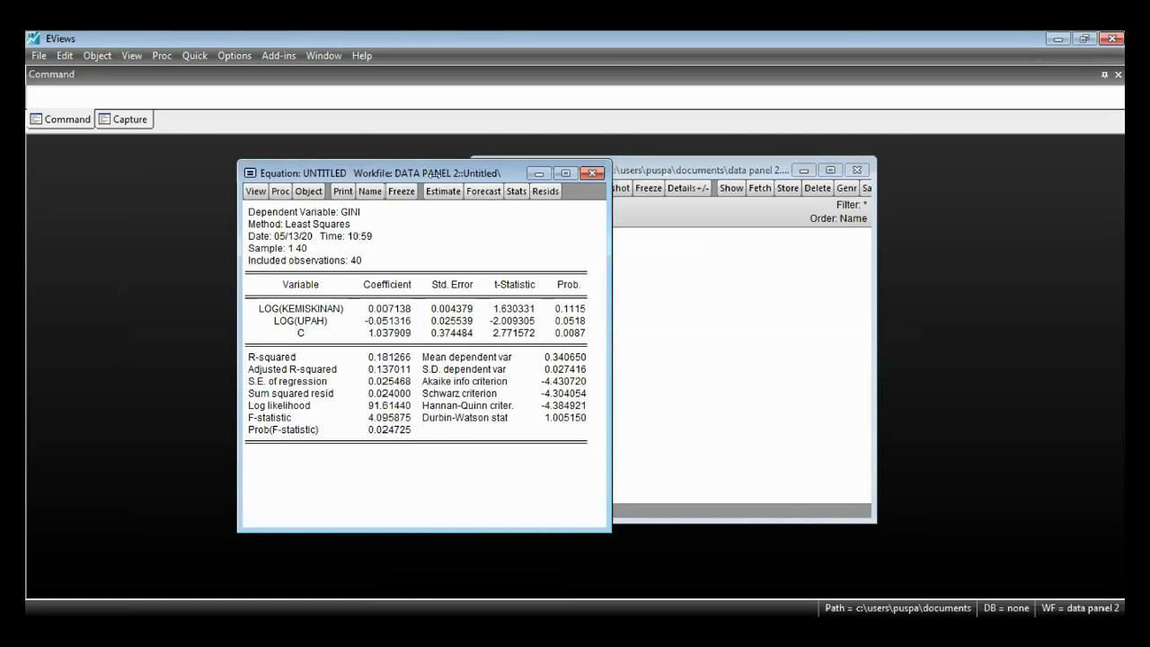
{"action": "left_click_drag", "start_coordinate": [434, 172], "coordinate": [287, 167]}
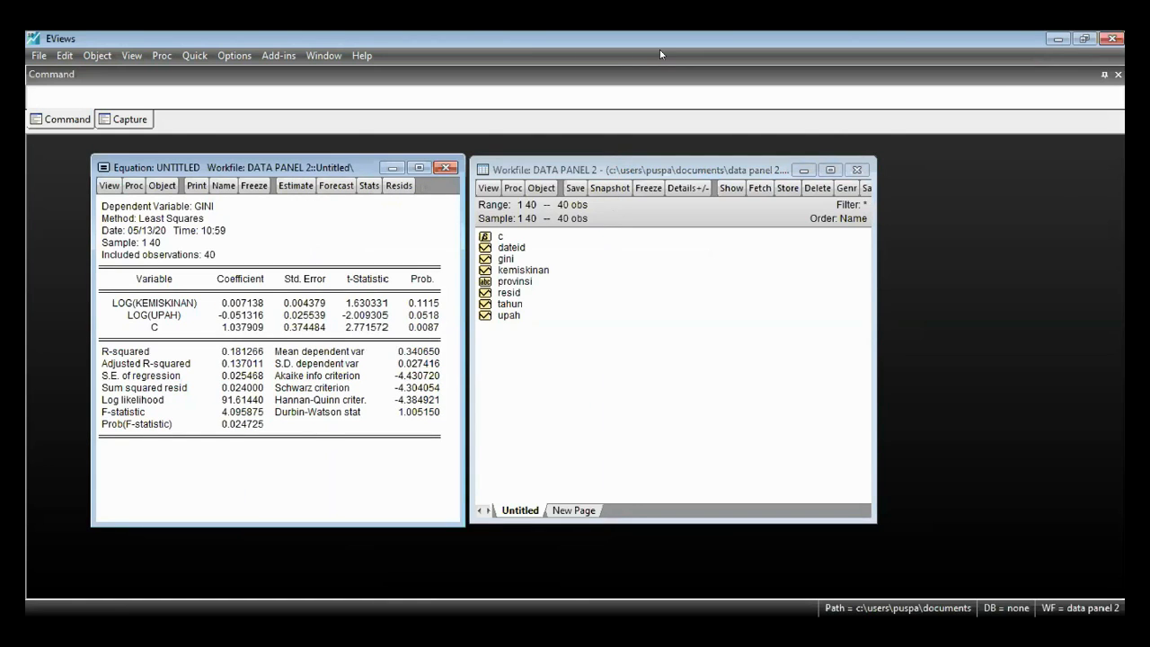
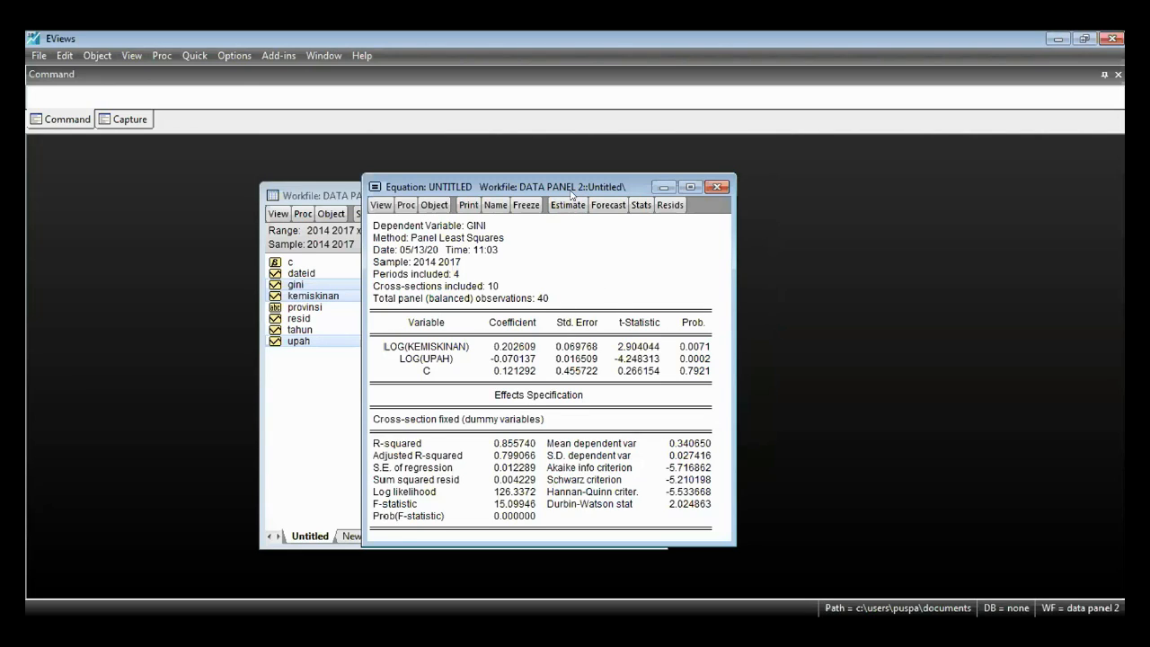
- Examine the LOG(KEMISKINAN) and LOG(UPAH) coefficients in the cross-section fixed effects estimation output
{"action": "left_click_drag", "start_coordinate": [557, 184], "coordinate": [534, 167]}
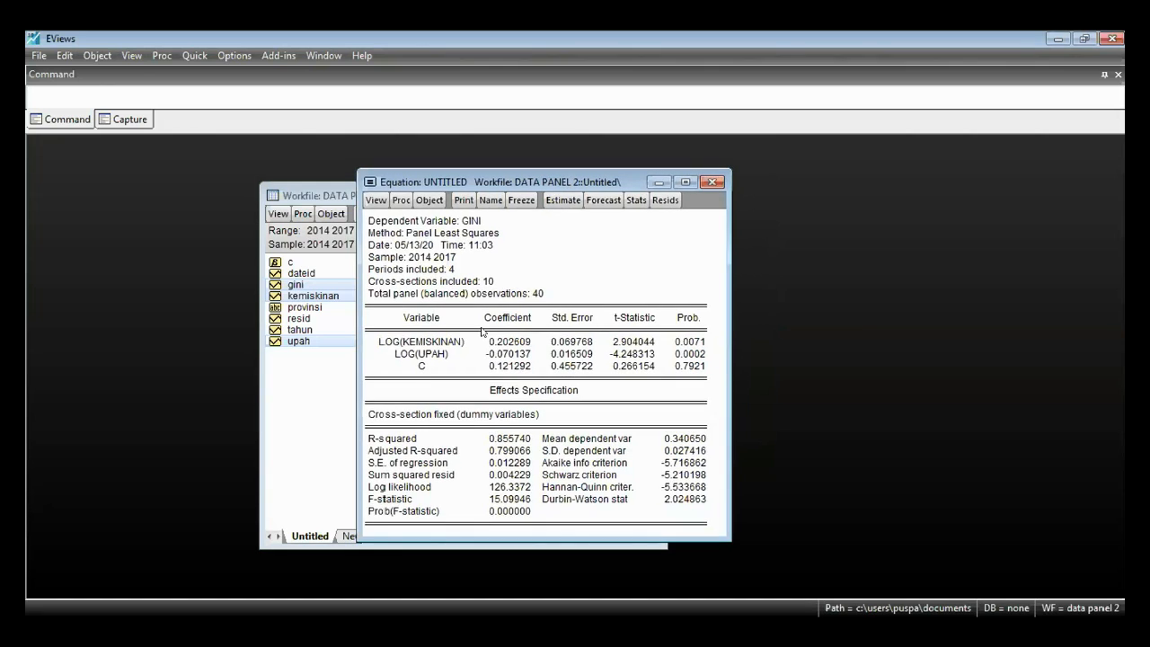
{"action": "left_click_drag", "start_coordinate": [508, 333], "coordinate": [486, 346]}
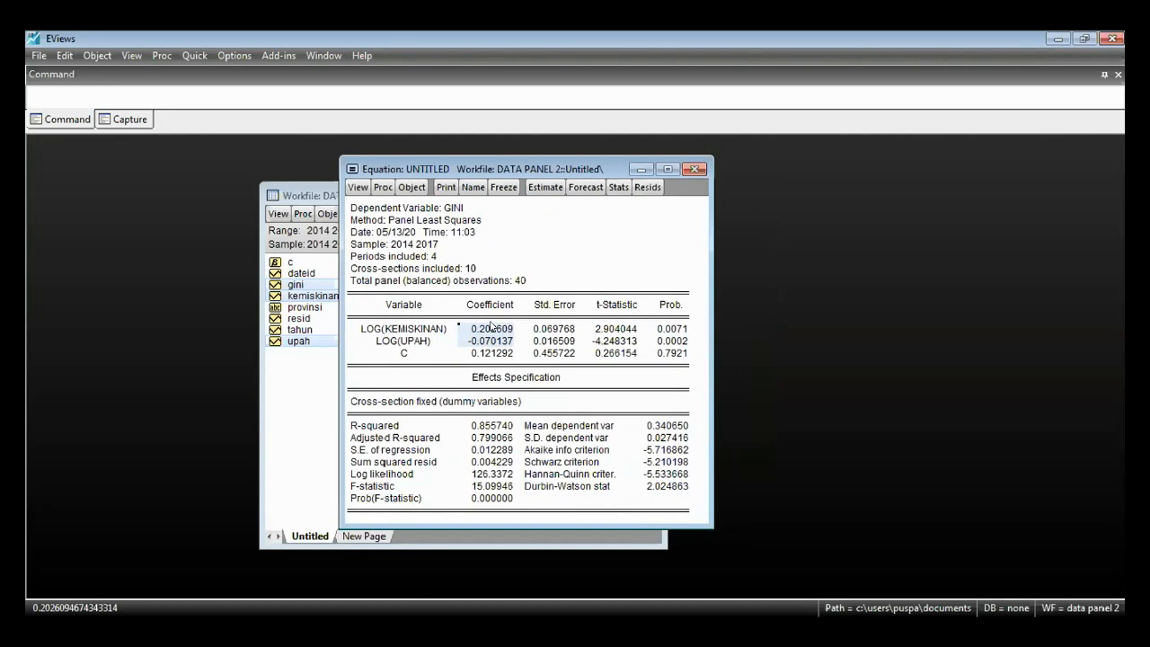
{"action": "left_click", "coordinate": [492, 327]}
{"action": "left_click", "coordinate": [504, 341]}
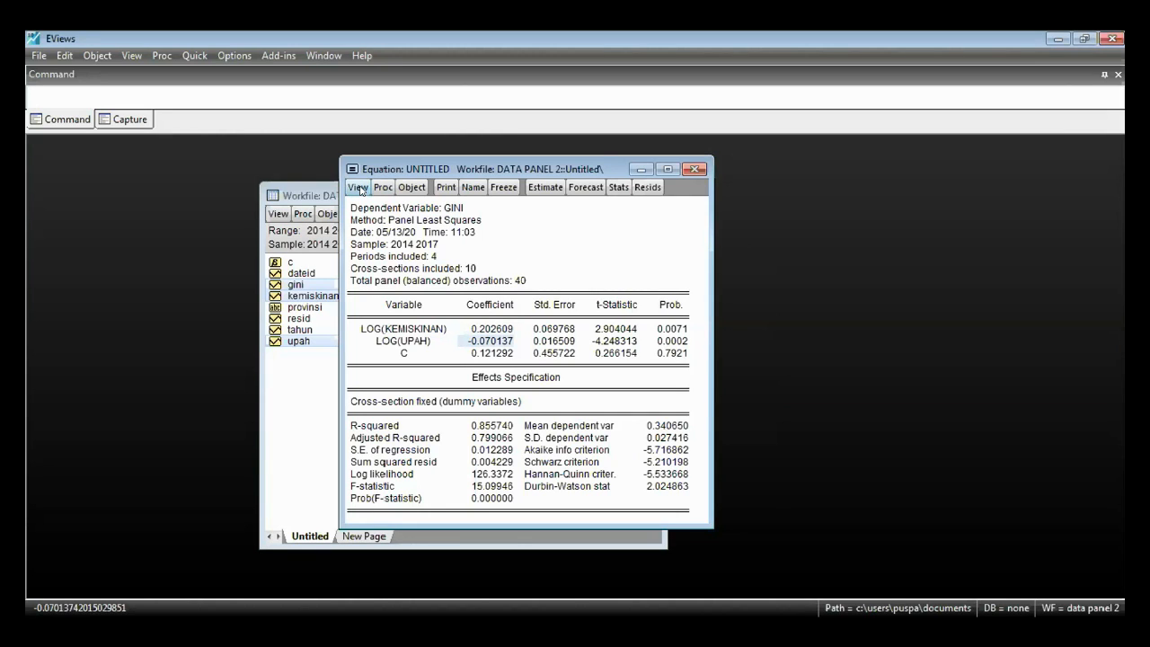
- Display the cross-section fixed effects by province and examine the effect values from aceh to kepriau
{"action": "left_click", "coordinate": [358, 189]}
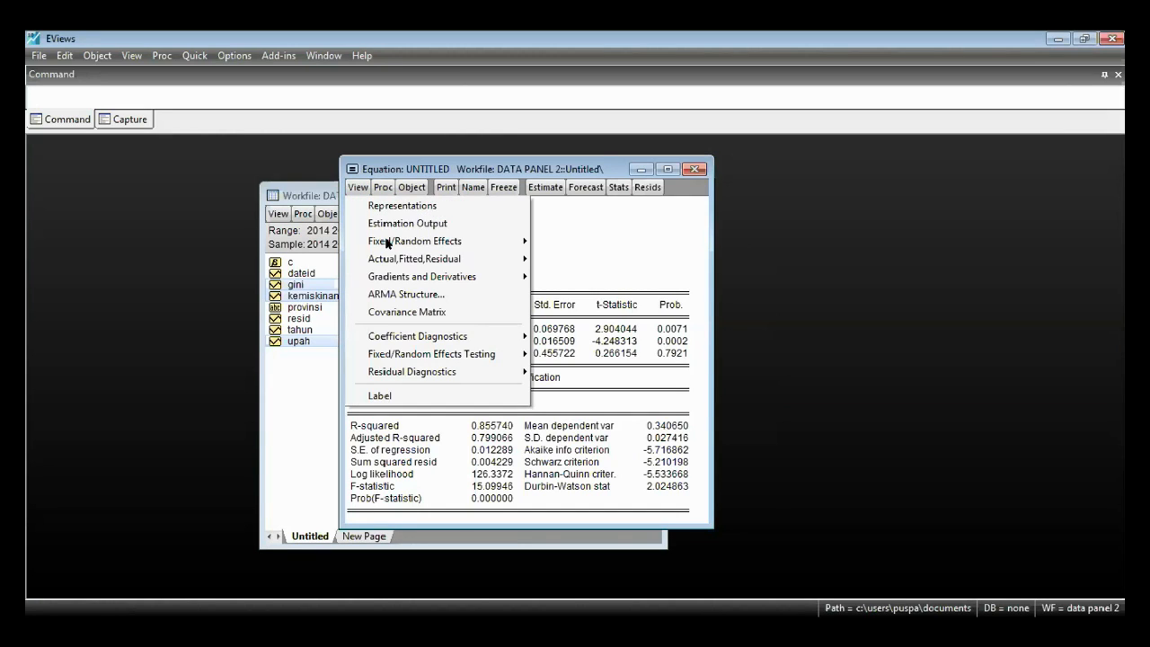
{"action": "mouse_move", "coordinate": [418, 243]}
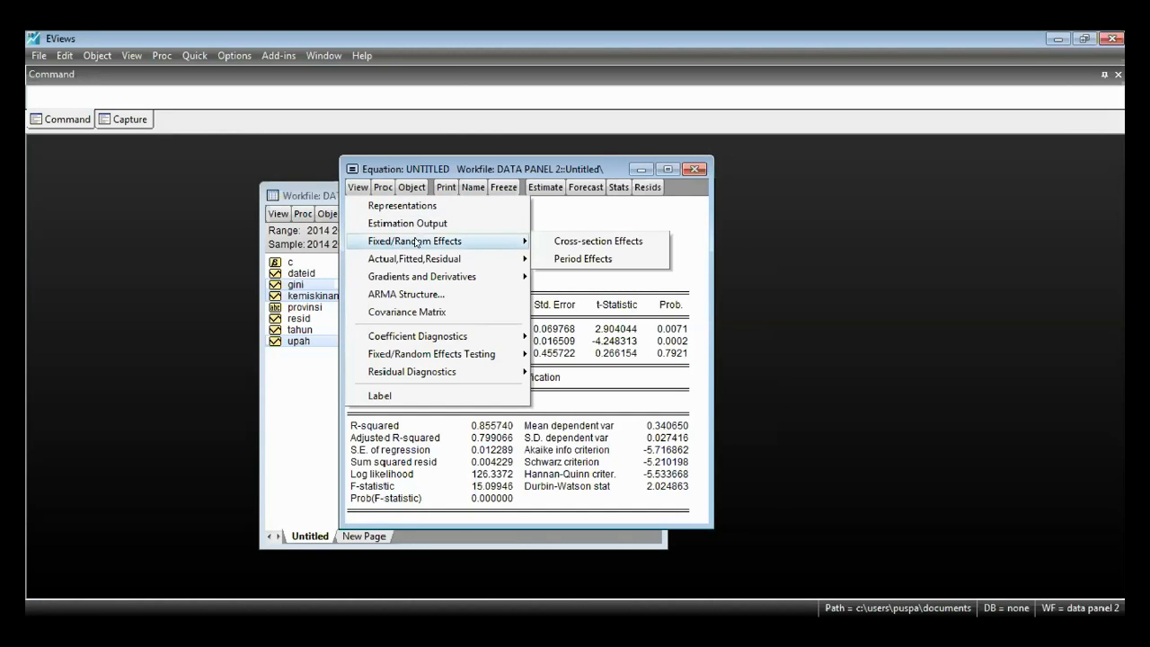
{"action": "left_click", "coordinate": [553, 242]}
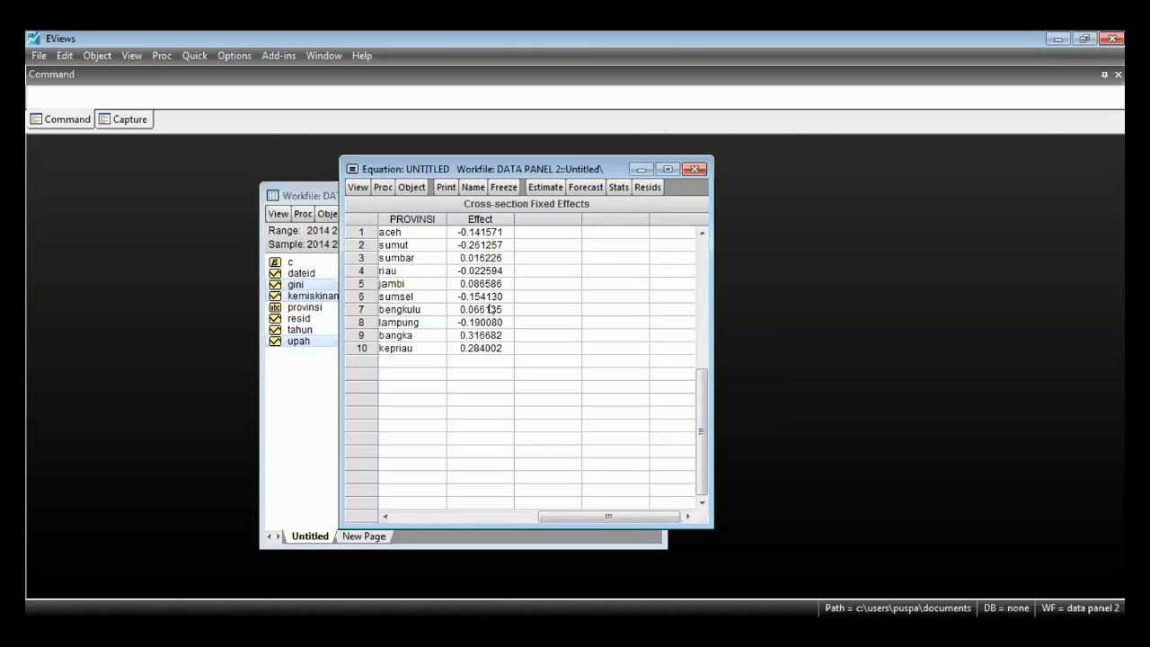
{"action": "left_click", "coordinate": [494, 234]}
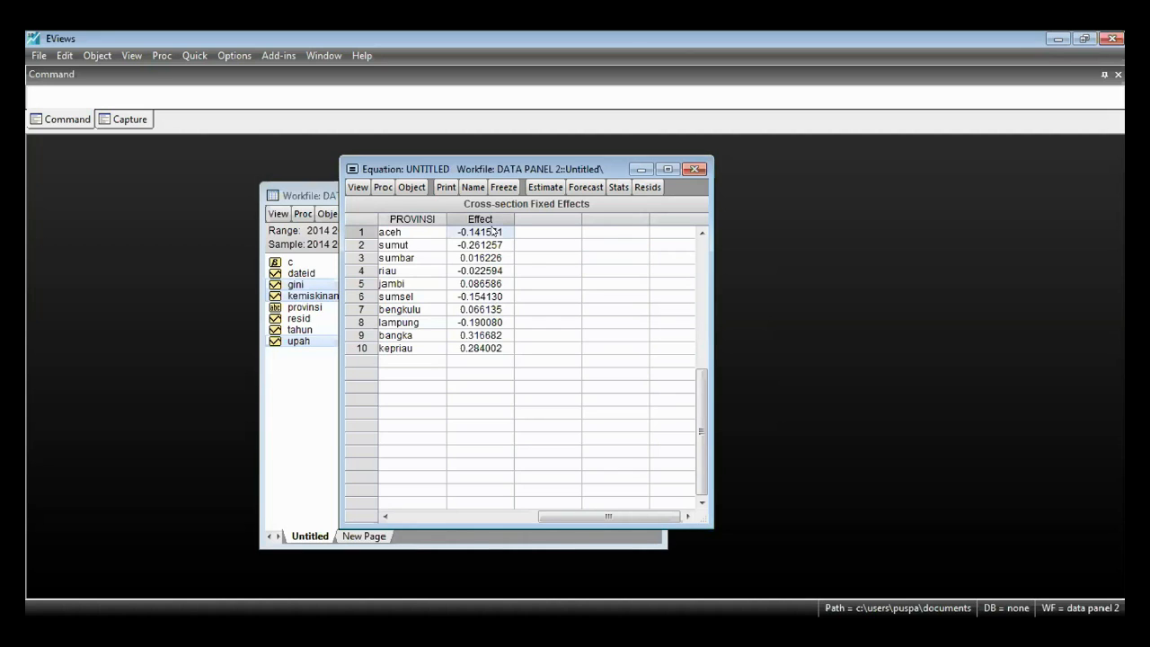
{"action": "left_click_drag", "start_coordinate": [494, 234], "coordinate": [488, 359]}
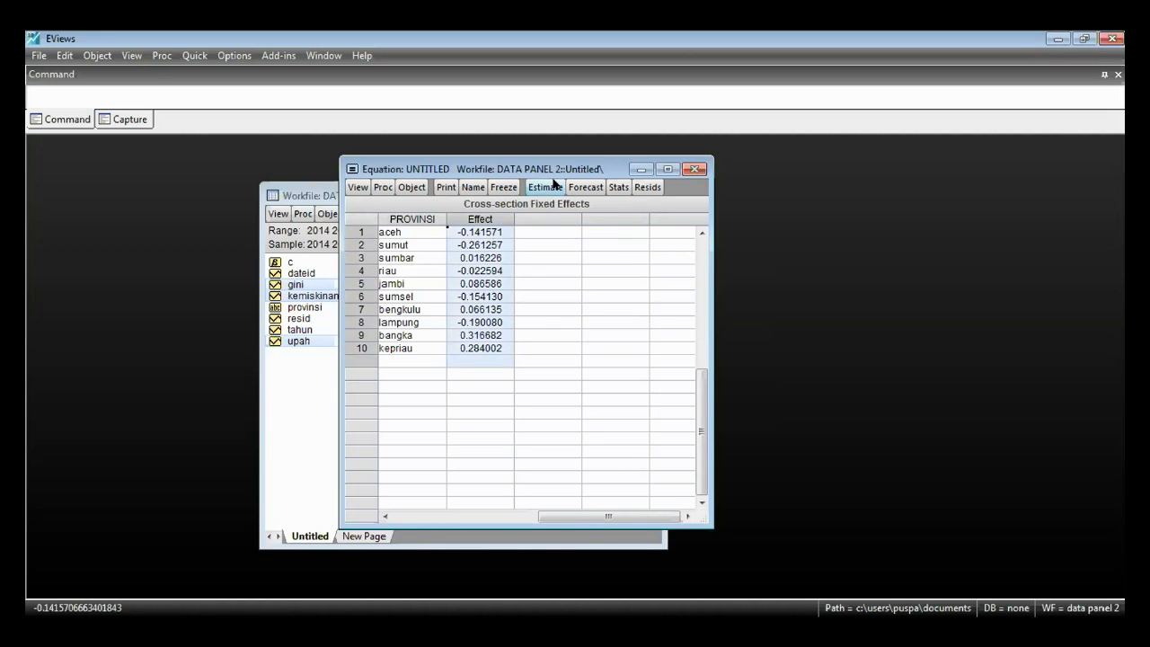
- Re-estimate the gini equation with random cross-section effects
{"action": "left_click", "coordinate": [545, 186]}
{"action": "left_click", "coordinate": [430, 219]}
{"action": "left_click", "coordinate": [477, 261]}
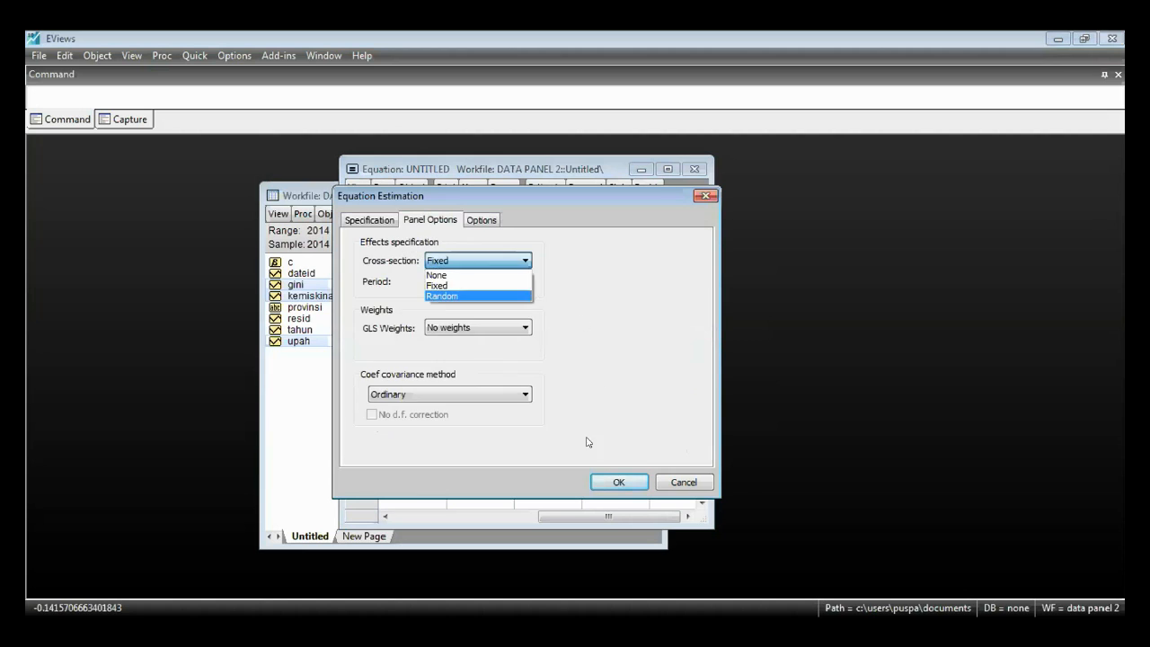
{"action": "left_click", "coordinate": [463, 295]}
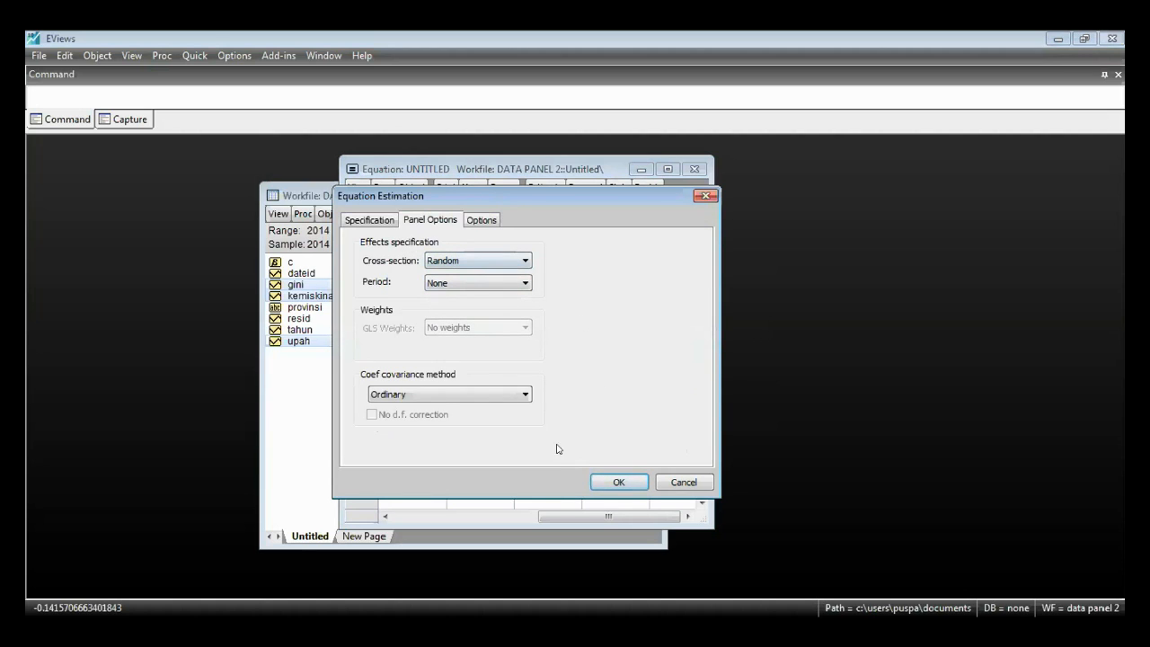
{"action": "left_click", "coordinate": [608, 483]}
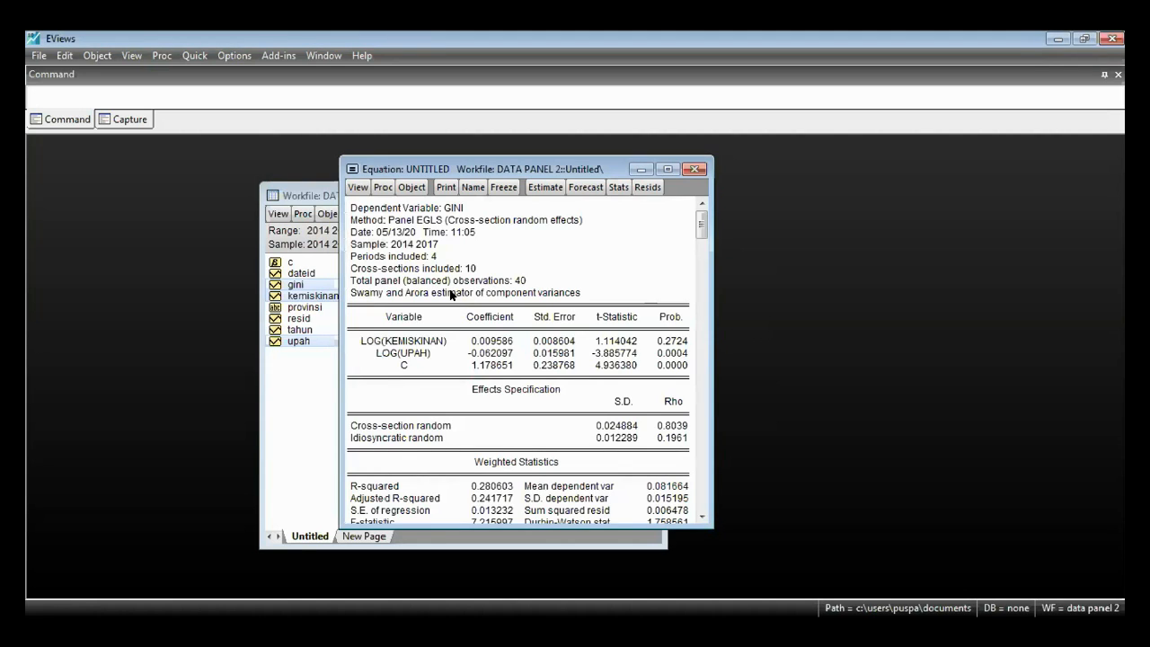
- Display the cross-section random effects by province and examine the effect values for all ten provinces
{"action": "left_click", "coordinate": [358, 187]}
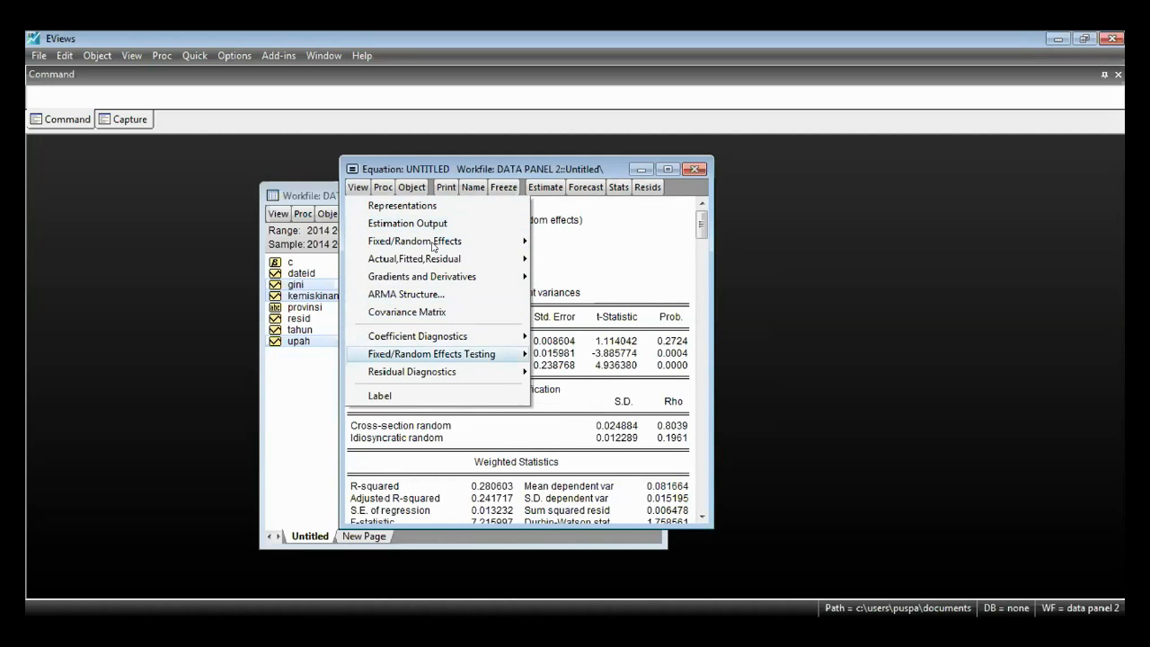
{"action": "mouse_move", "coordinate": [432, 243]}
{"action": "left_click", "coordinate": [557, 246]}
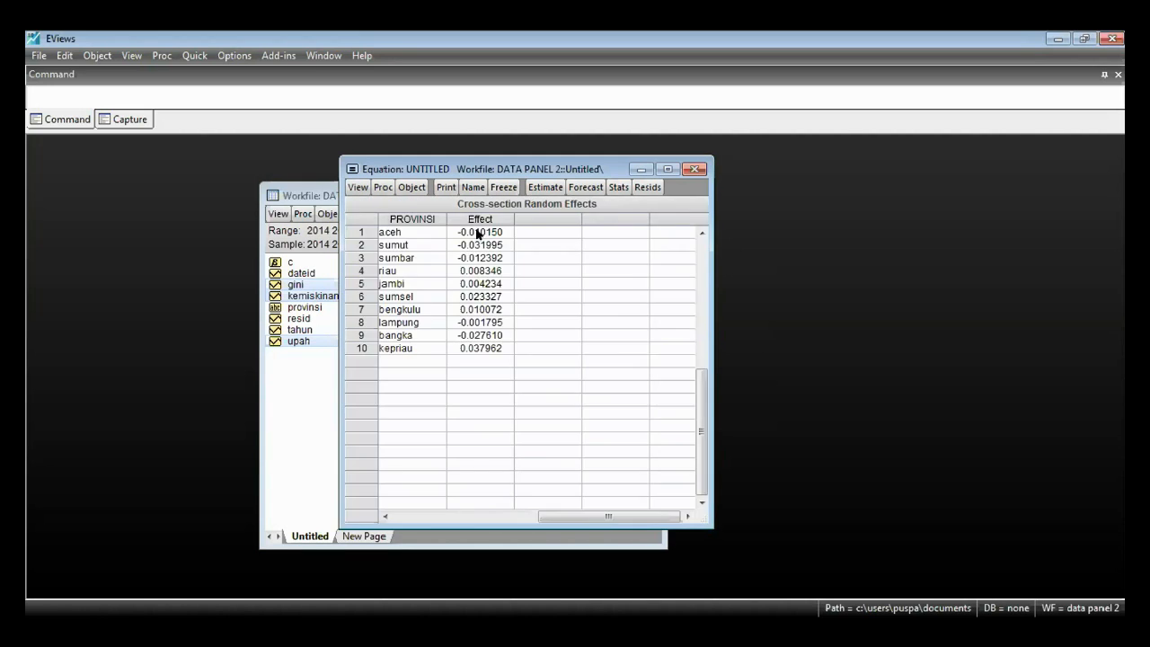
{"action": "left_click_drag", "start_coordinate": [479, 232], "coordinate": [492, 371]}
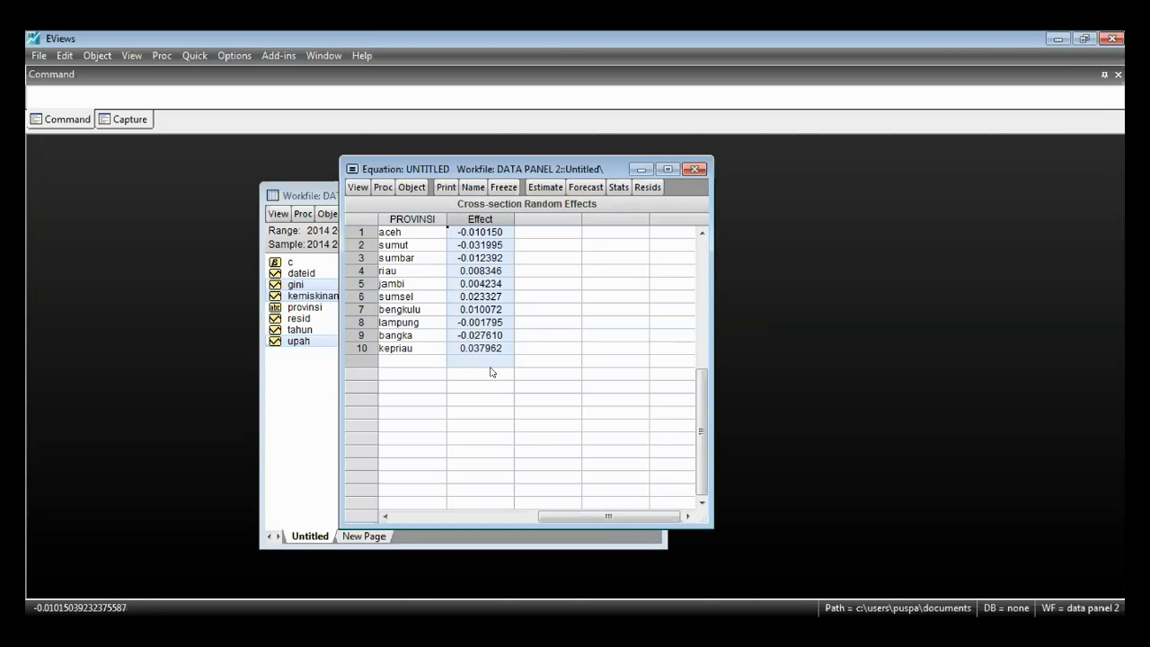
{"action": "left_click", "coordinate": [476, 236]}
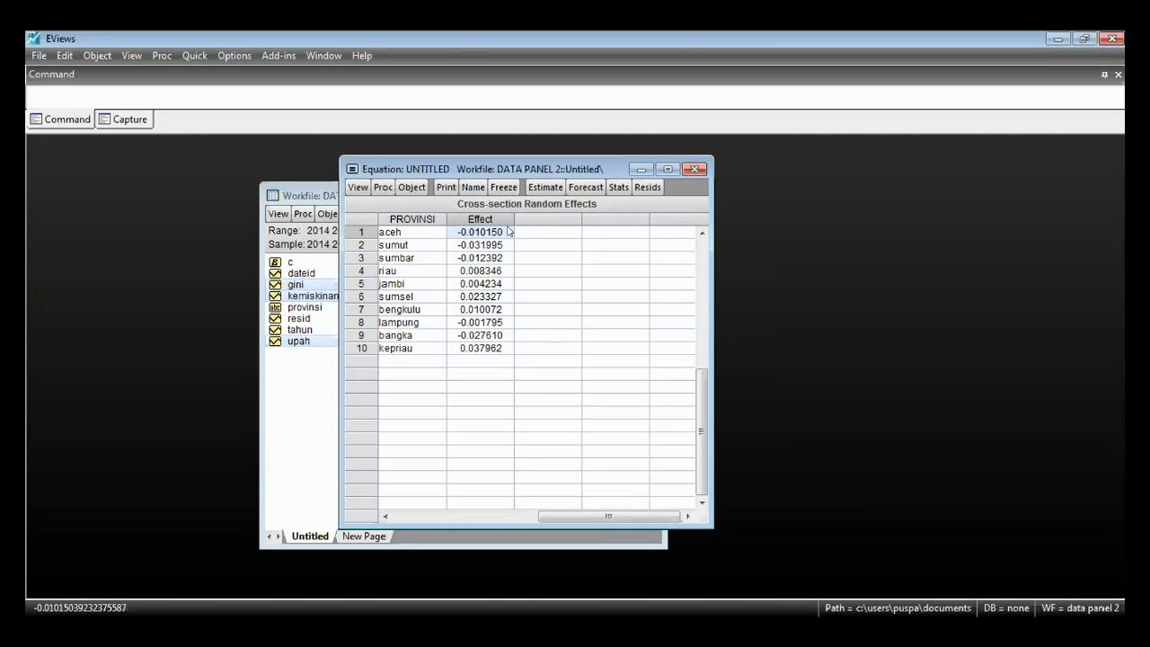
{"action": "left_click_drag", "start_coordinate": [493, 348], "coordinate": [494, 233]}
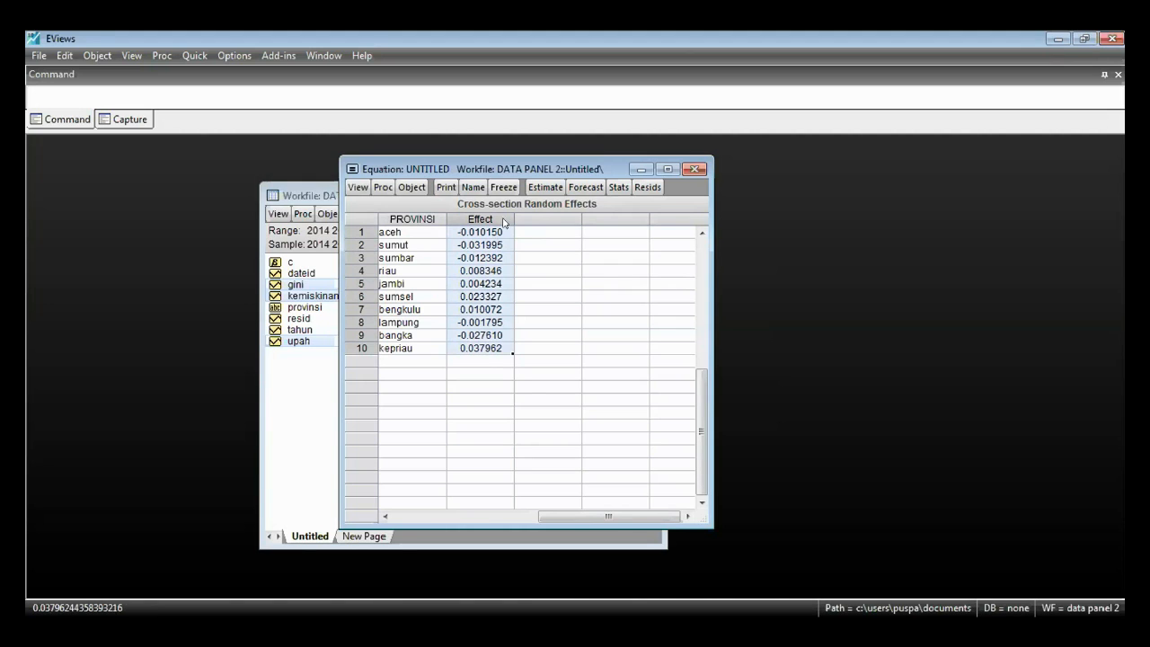
- Re-estimate the gini equation as a common effects model, with the cross-section effects set to None
{"action": "left_click", "coordinate": [546, 187]}
{"action": "left_click", "coordinate": [429, 219]}
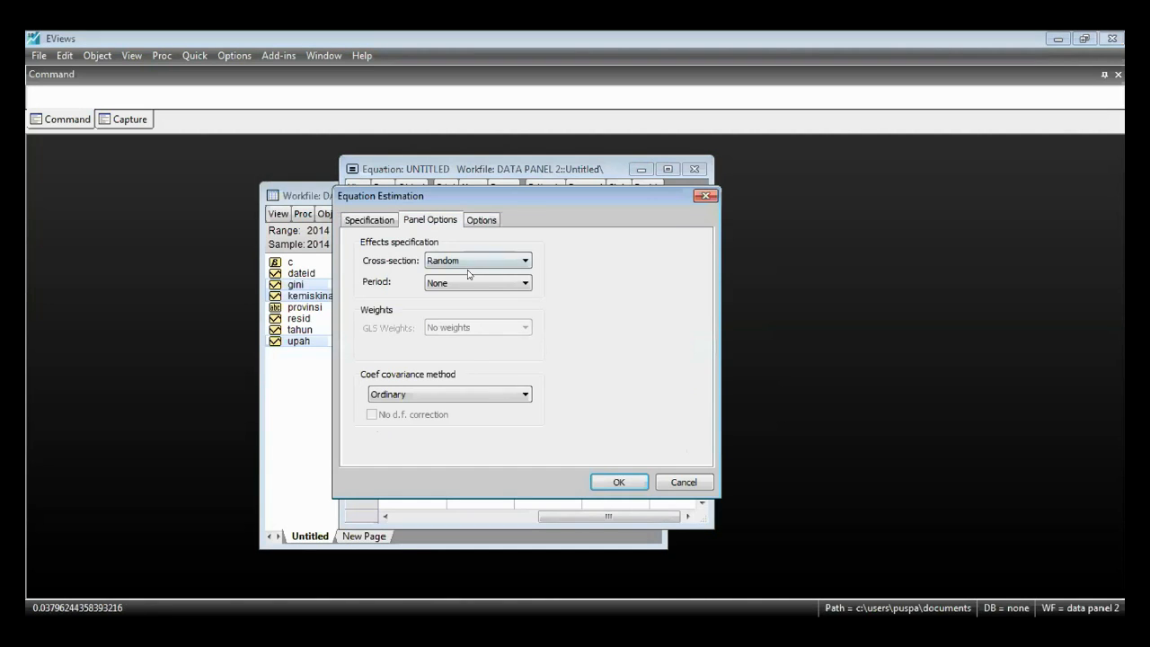
{"action": "left_click", "coordinate": [472, 263]}
{"action": "left_click", "coordinate": [460, 275]}
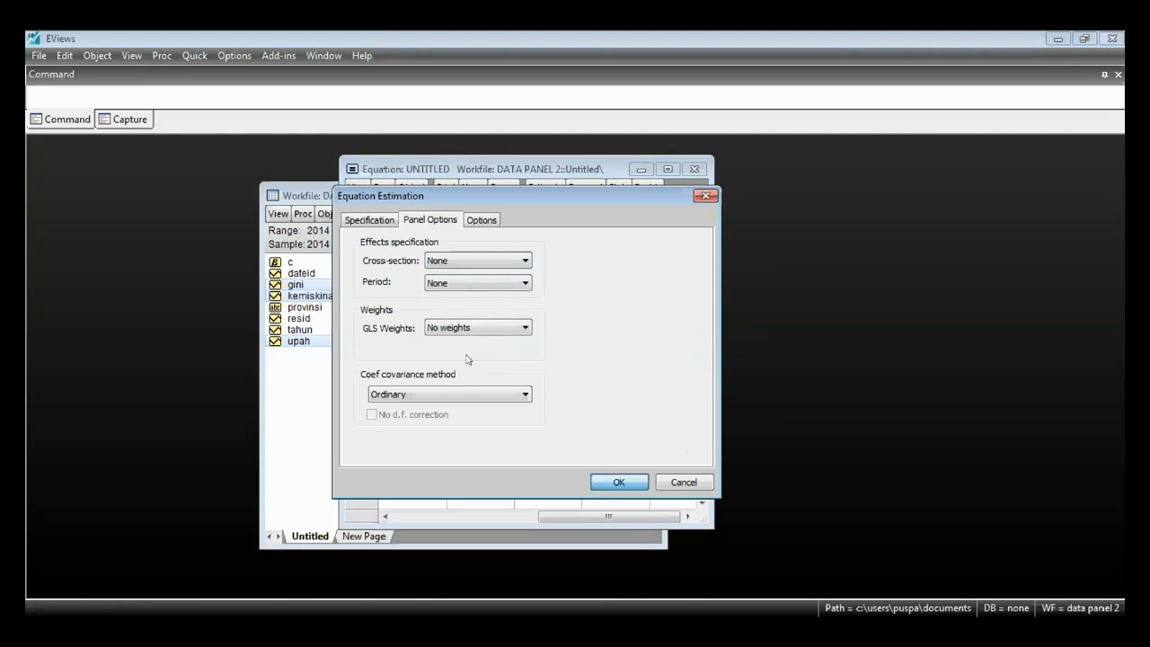
{"action": "key", "text": "Return"}
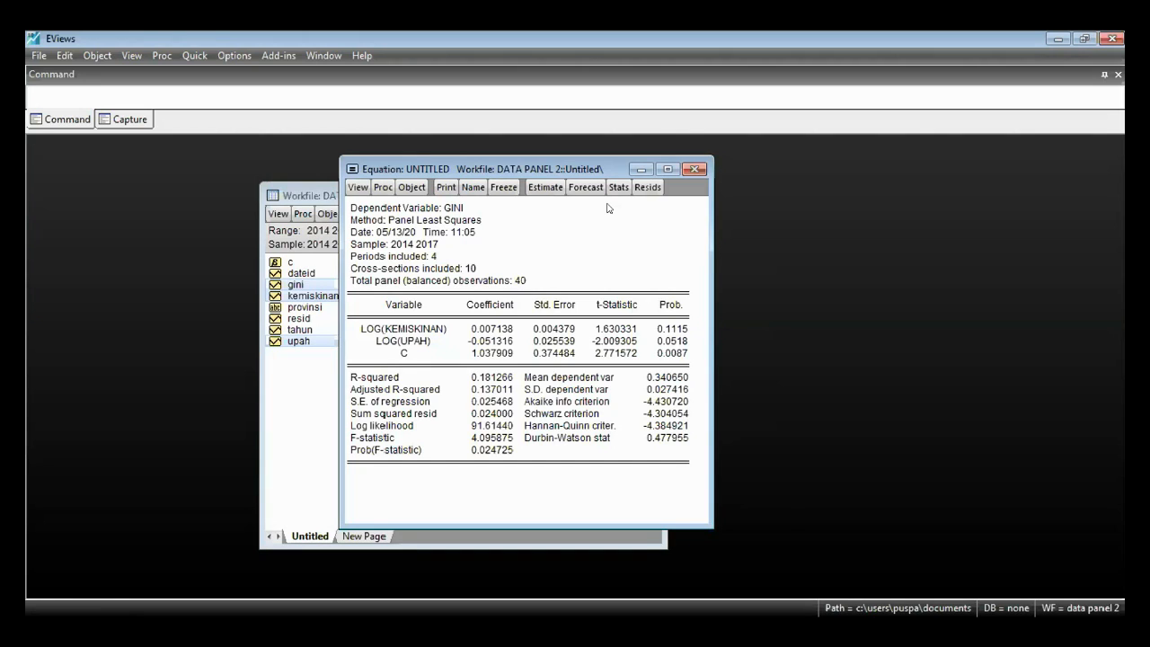
- Run the residual cross-section dependence test on the common effects equation and examine the probabilities of its test statistics
{"action": "left_click", "coordinate": [356, 189]}
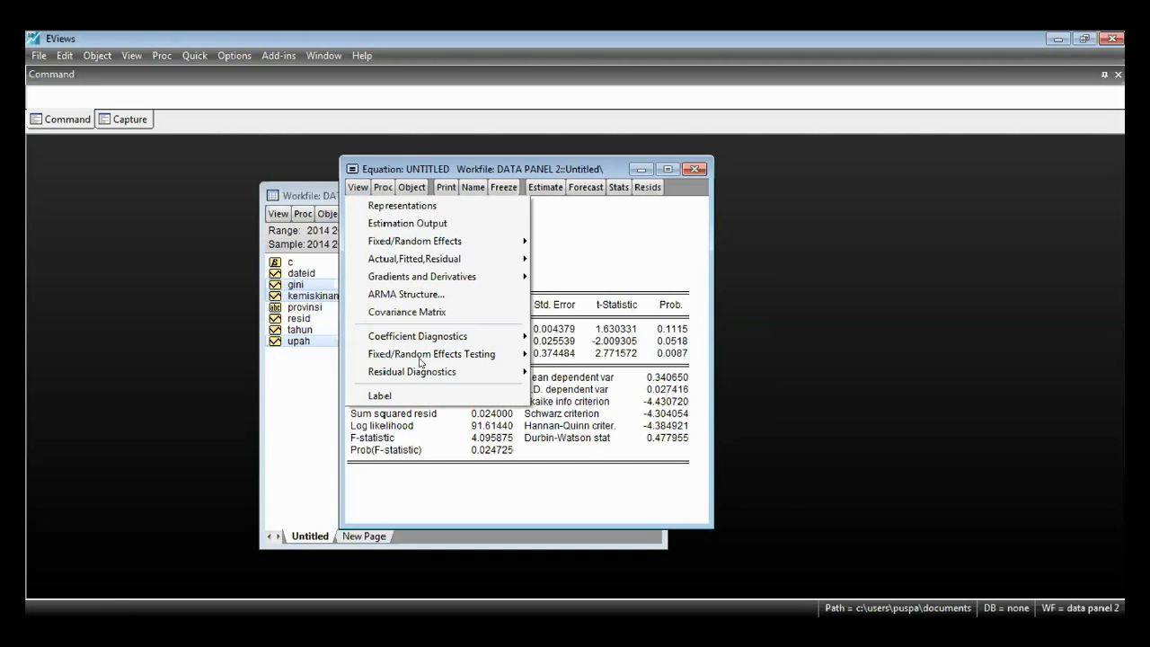
{"action": "mouse_move", "coordinate": [427, 373]}
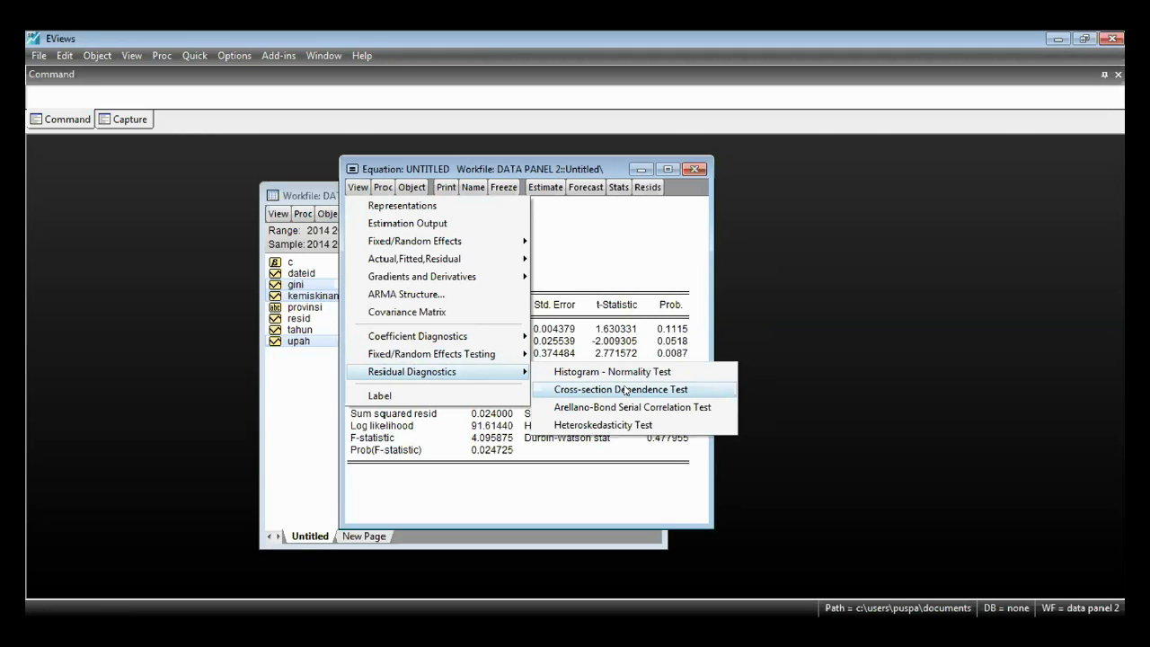
{"action": "left_click", "coordinate": [699, 389]}
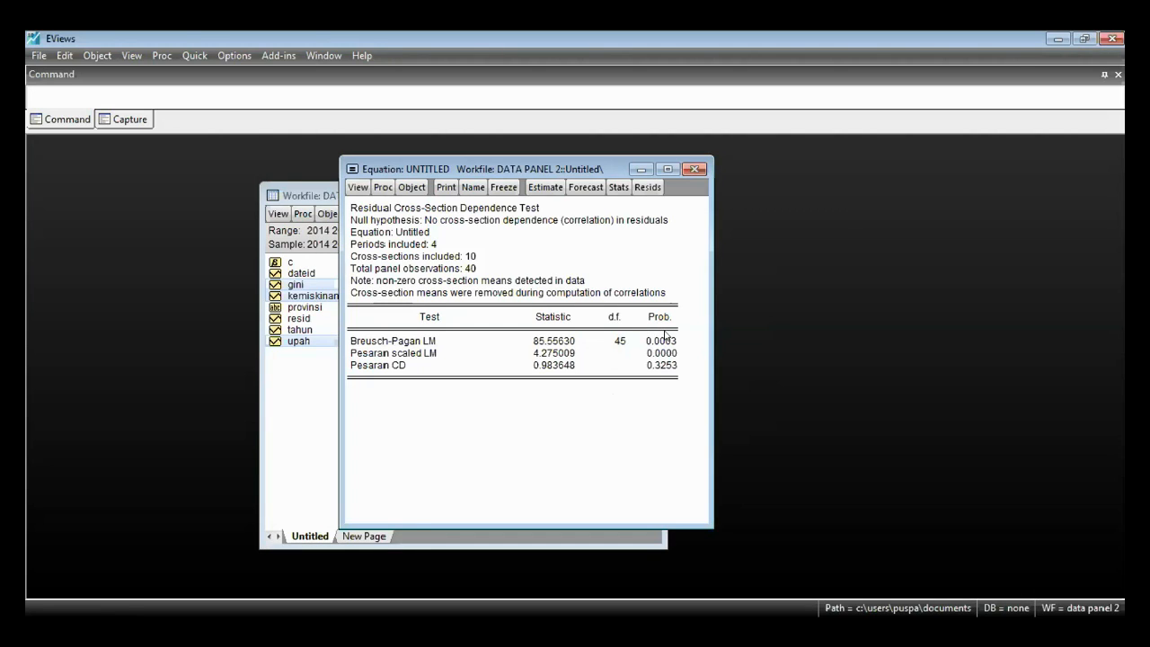
{"action": "left_click_drag", "start_coordinate": [664, 331], "coordinate": [669, 354]}
{"action": "left_click", "coordinate": [663, 391]}
{"action": "left_click", "coordinate": [663, 416]}
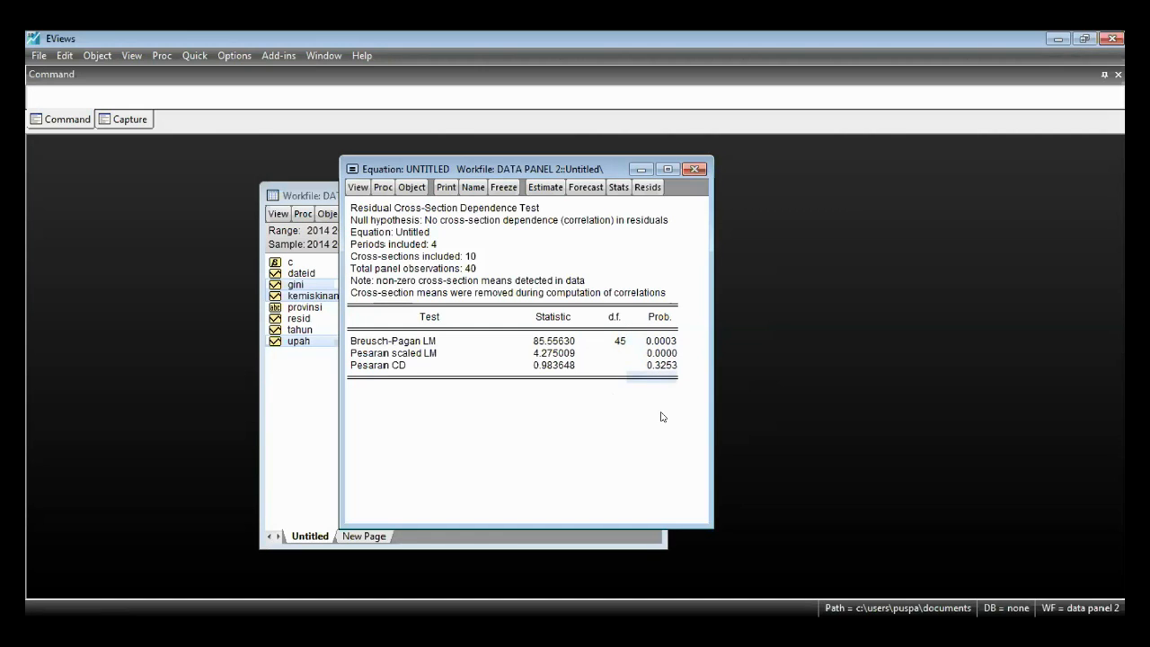